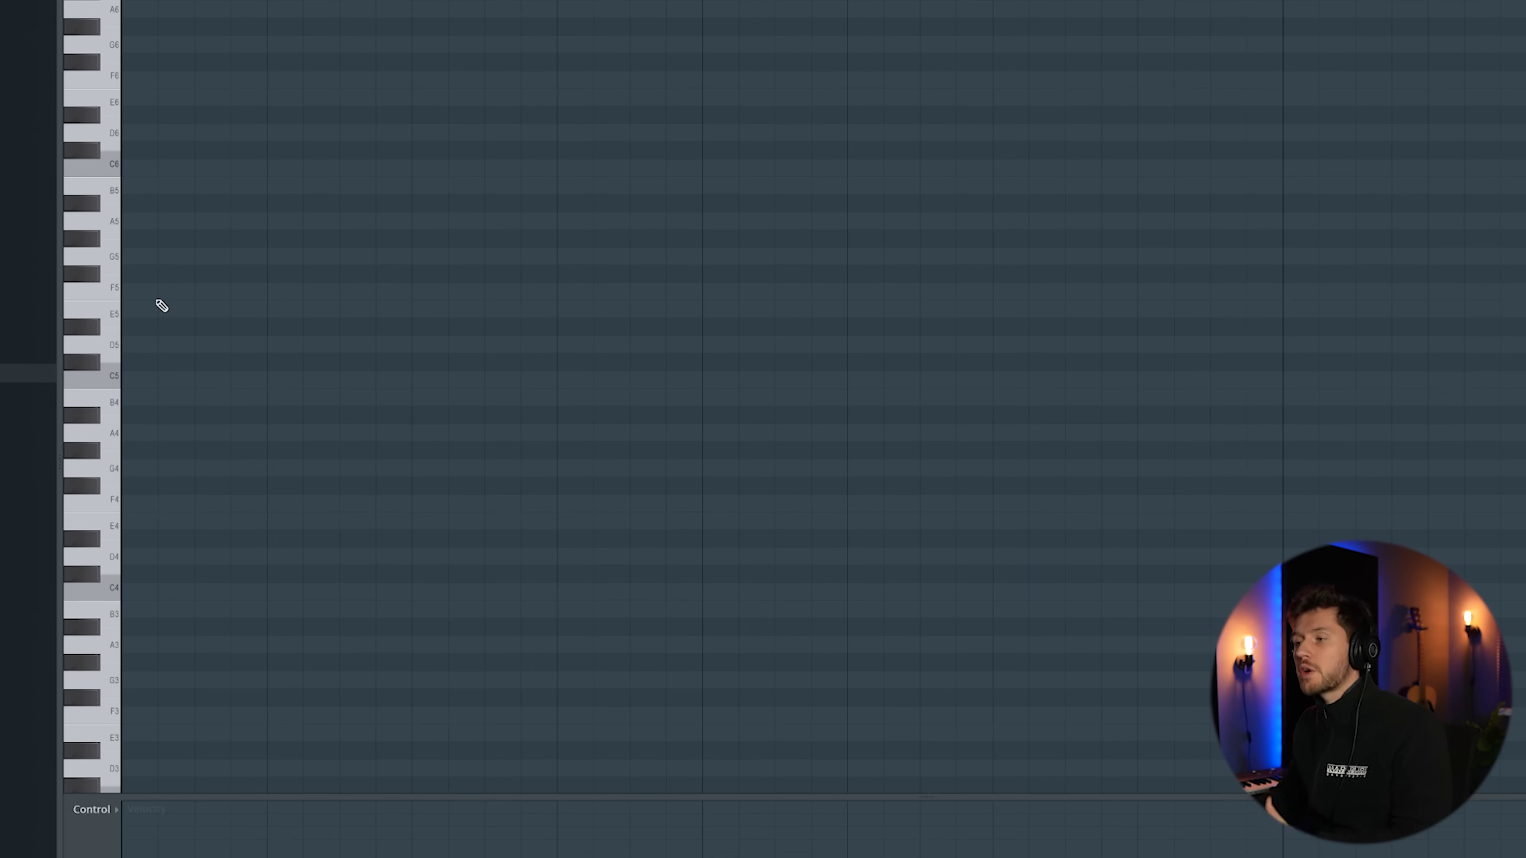
# Draw a sustained chord of D5, G5 and A#5 at the start of the pattern and play it back.
pyautogui.click(153, 349)
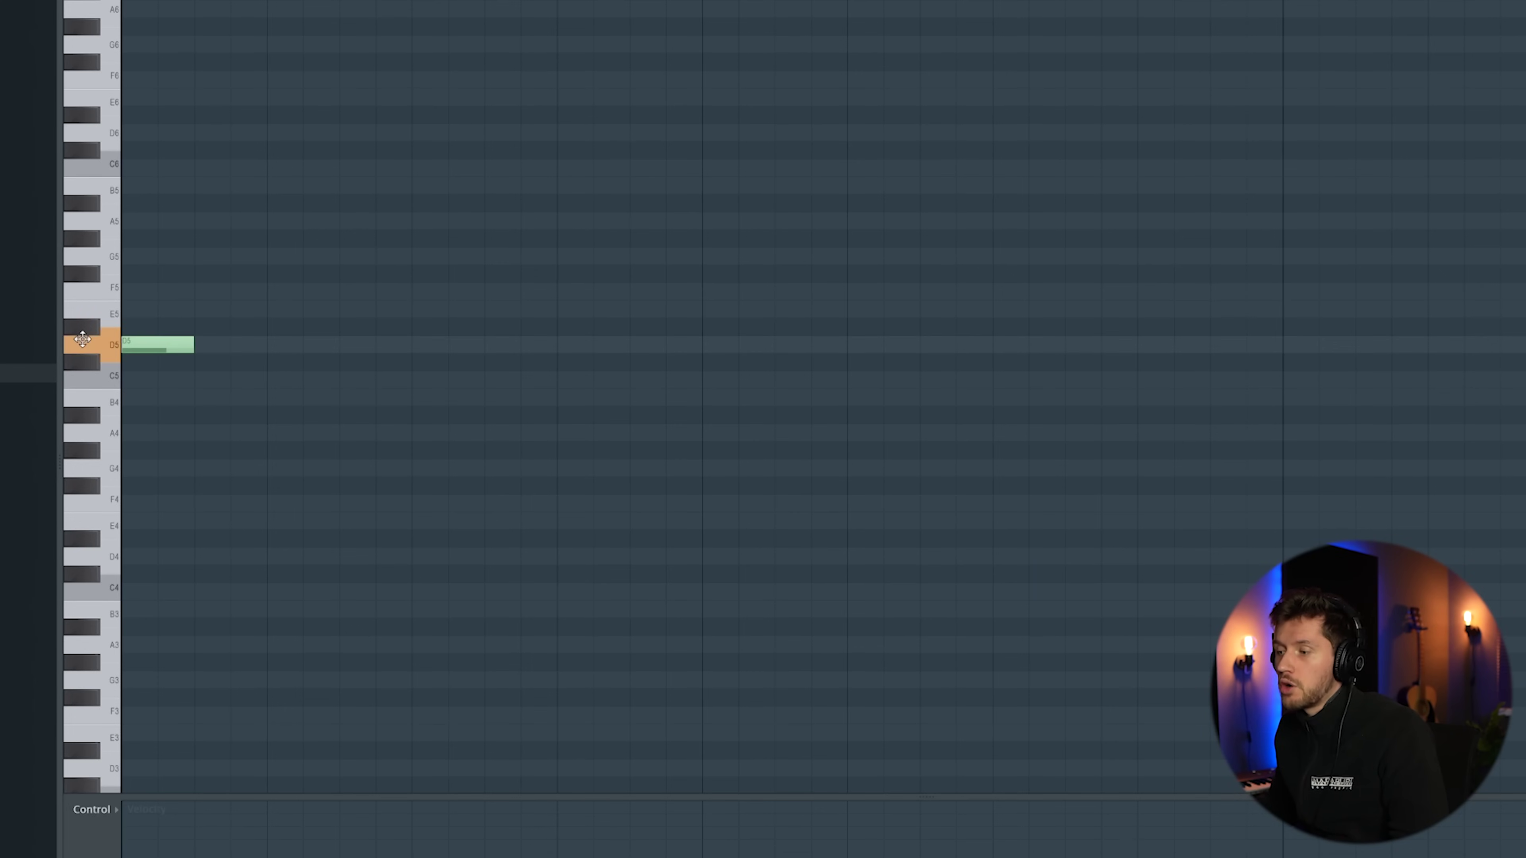
pyautogui.moveTo(201, 354); pyautogui.dragTo(698, 356)
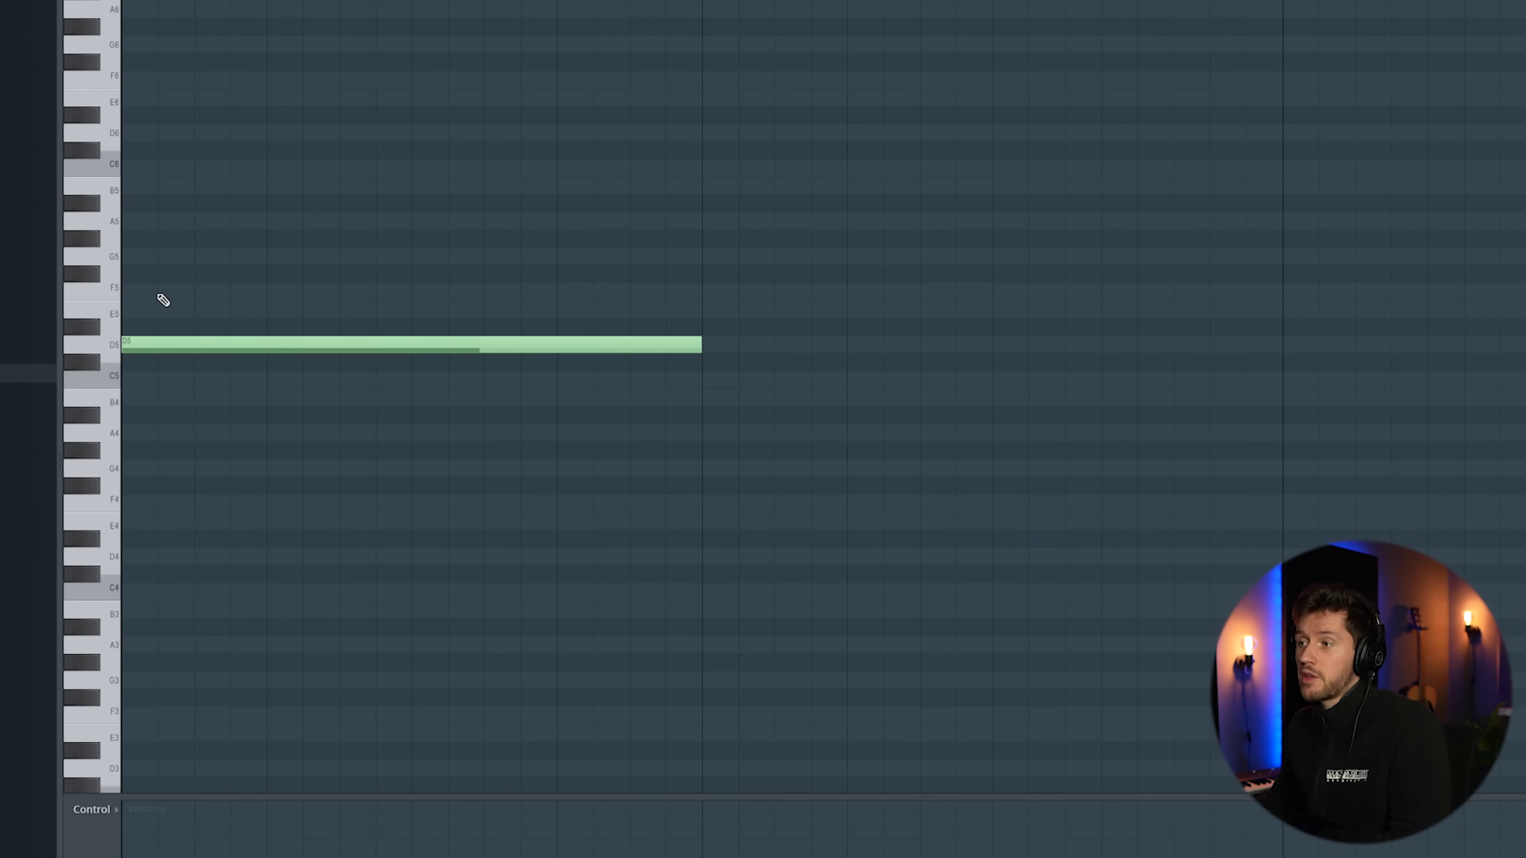
pyautogui.click(146, 259)
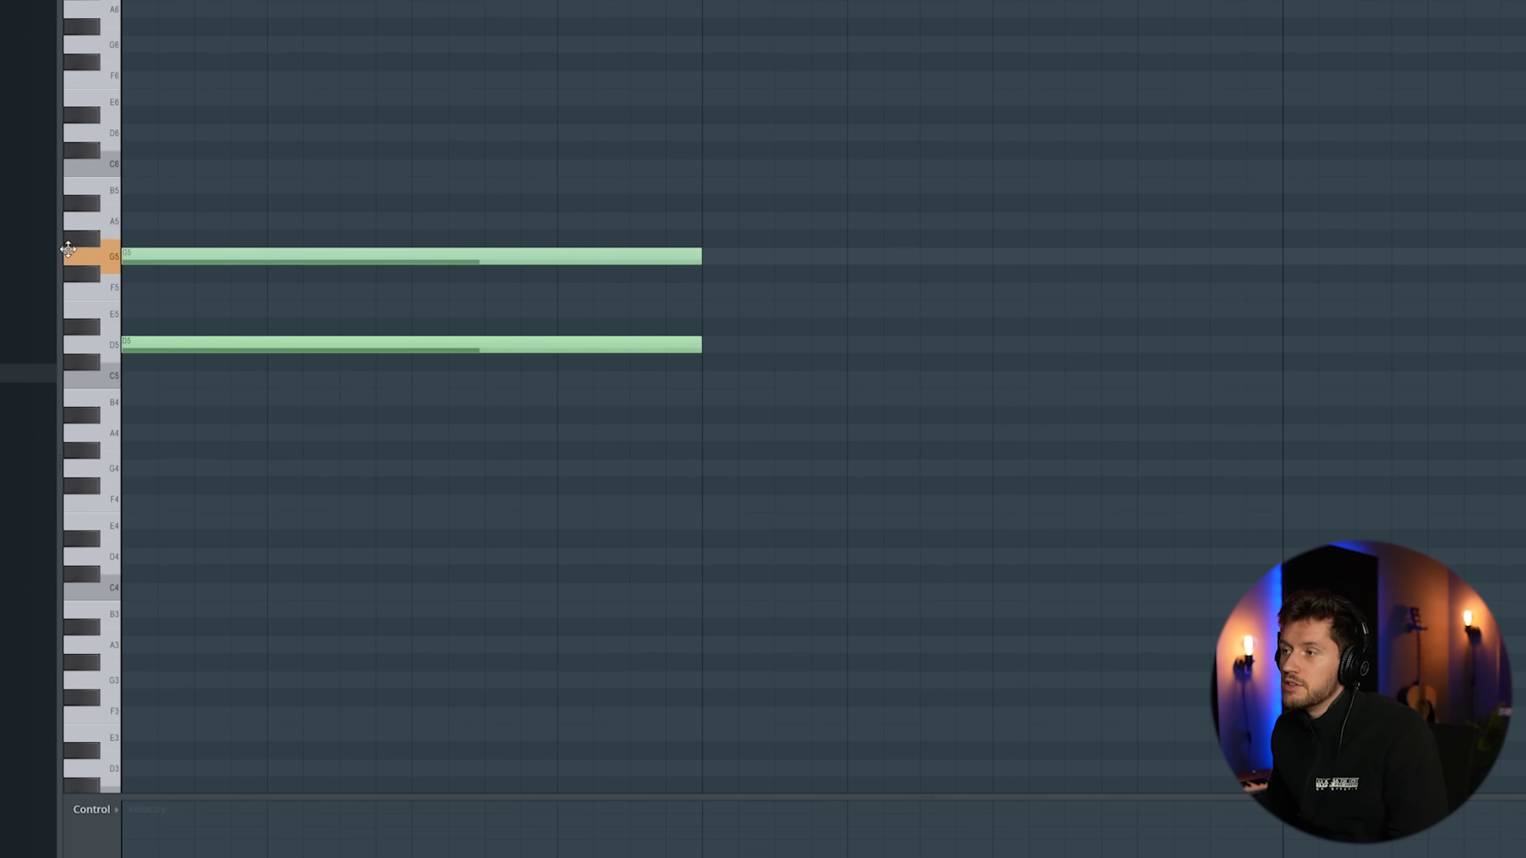
pyautogui.click(138, 202)
pyautogui.press('space')
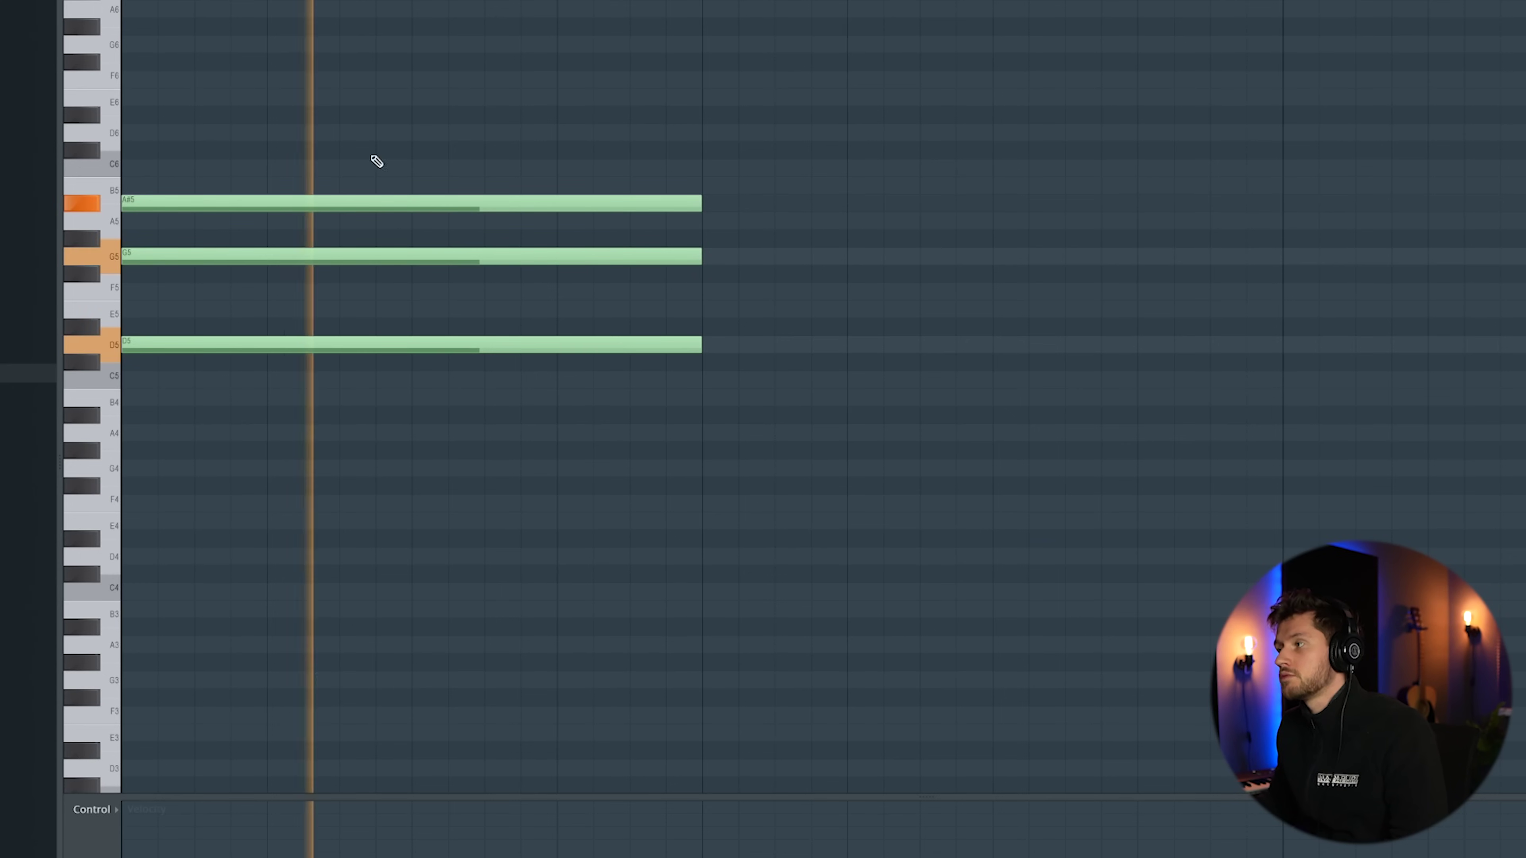
pyautogui.press('space')
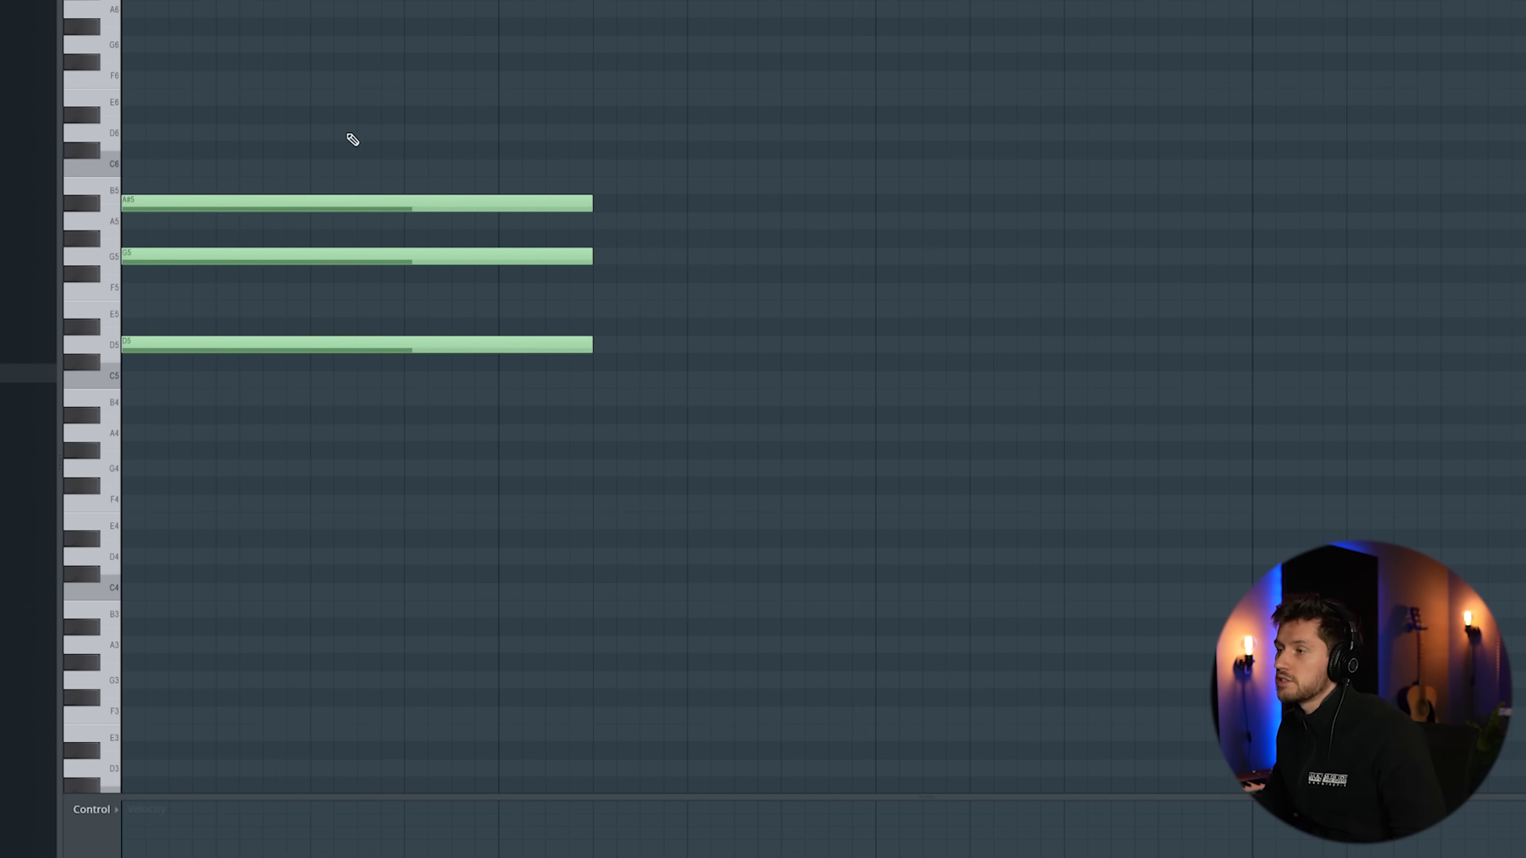
# Copy the first chord to the start of bar 3 and transpose it down to A4, D5 and F5.
pyautogui.moveTo(352, 139); pyautogui.dragTo(413, 420)
pyautogui.hotkey('ctrl', 'b')
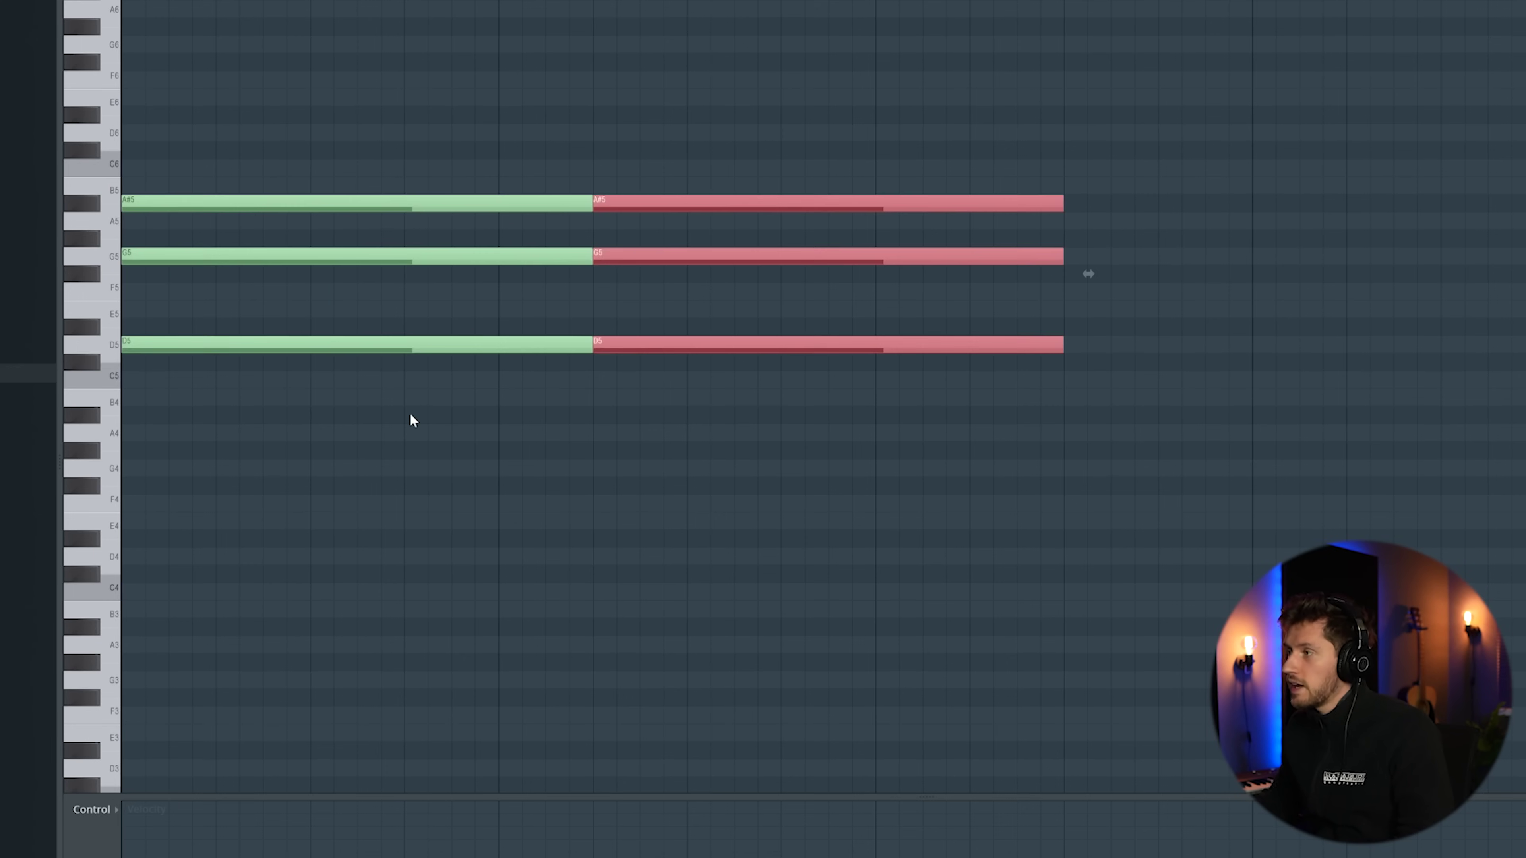
pyautogui.moveTo(635, 198); pyautogui.dragTo(925, 203)
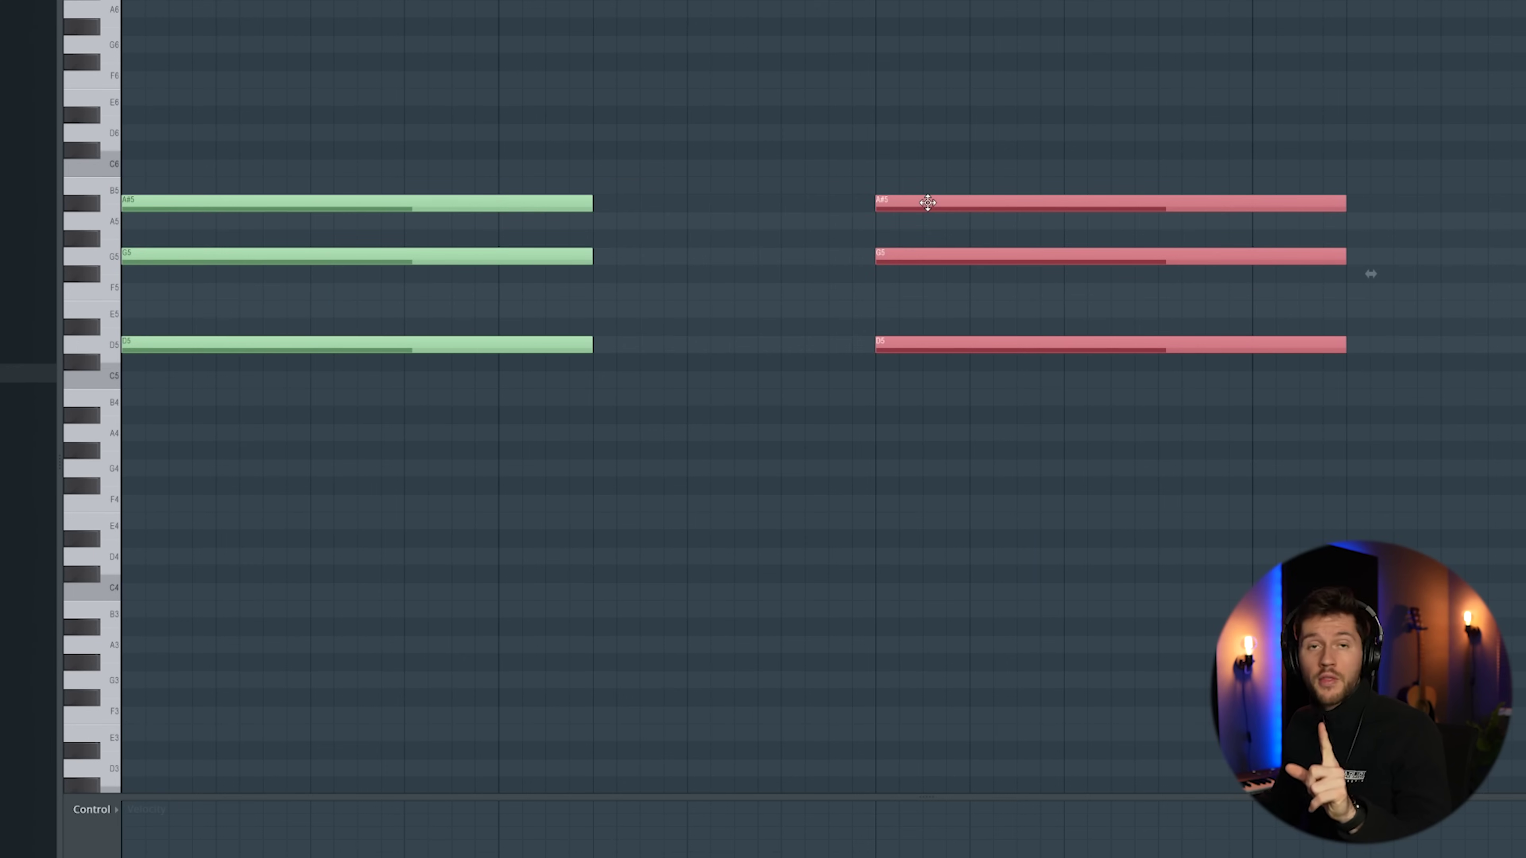
pyautogui.moveTo(928, 217); pyautogui.dragTo(931, 294)
pyautogui.click(952, 275)
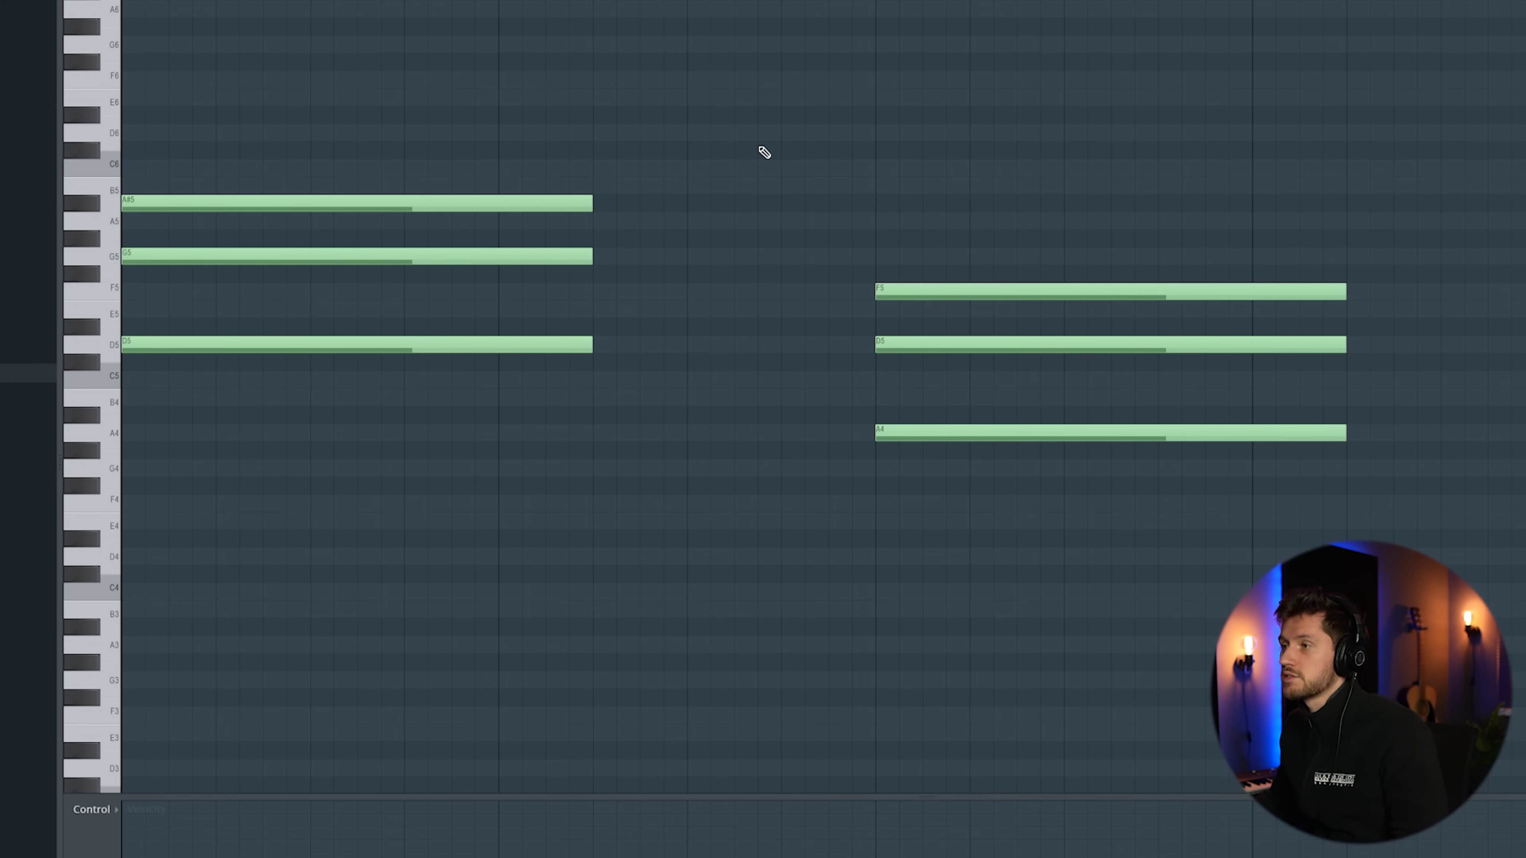
pyautogui.press('space')
pyautogui.scroll(-1, 950, 271)
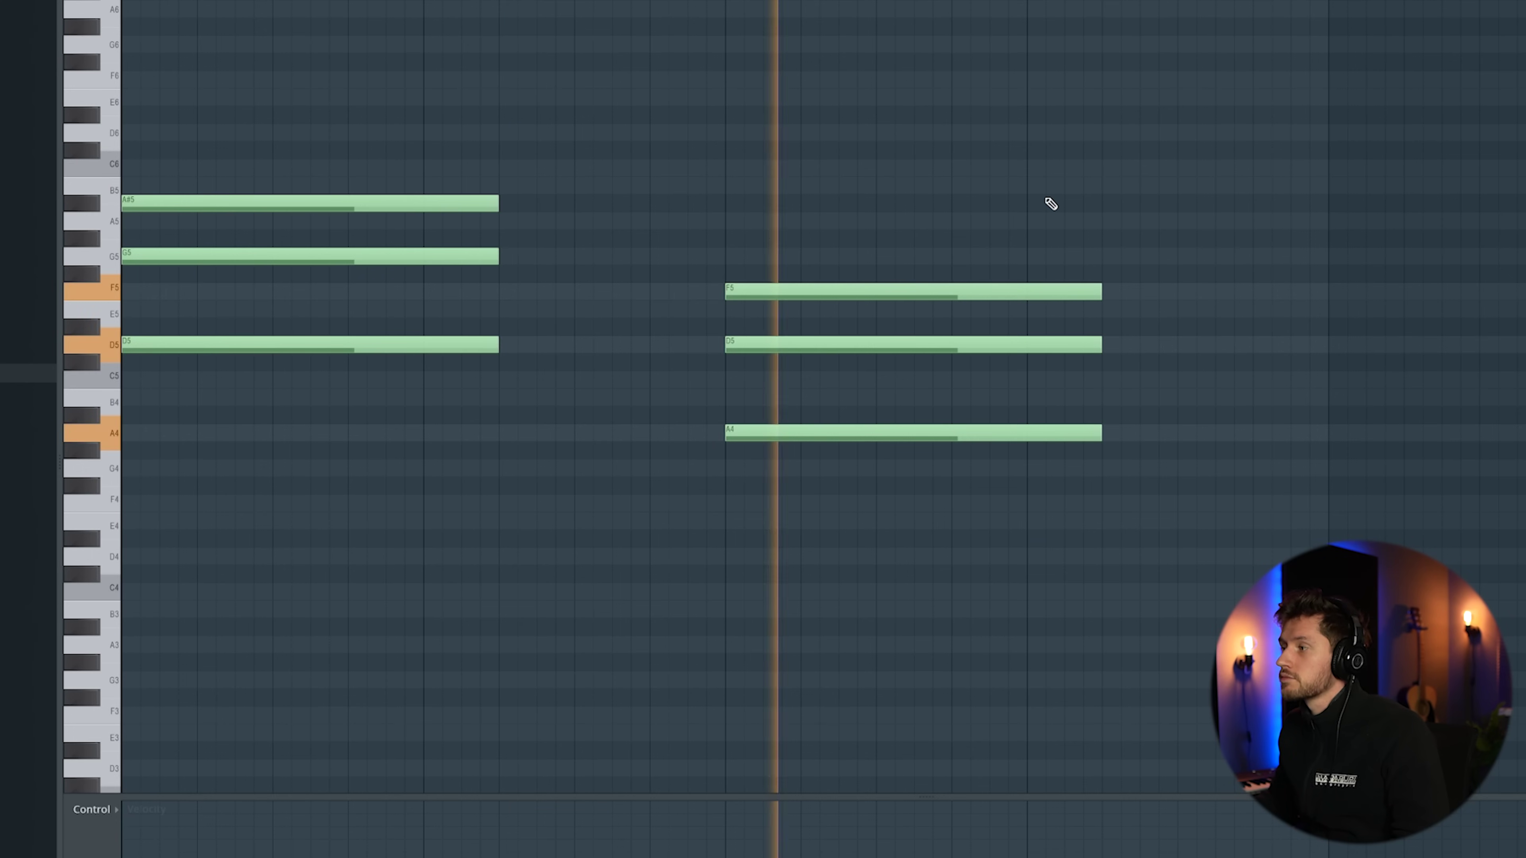
pyautogui.press('space')
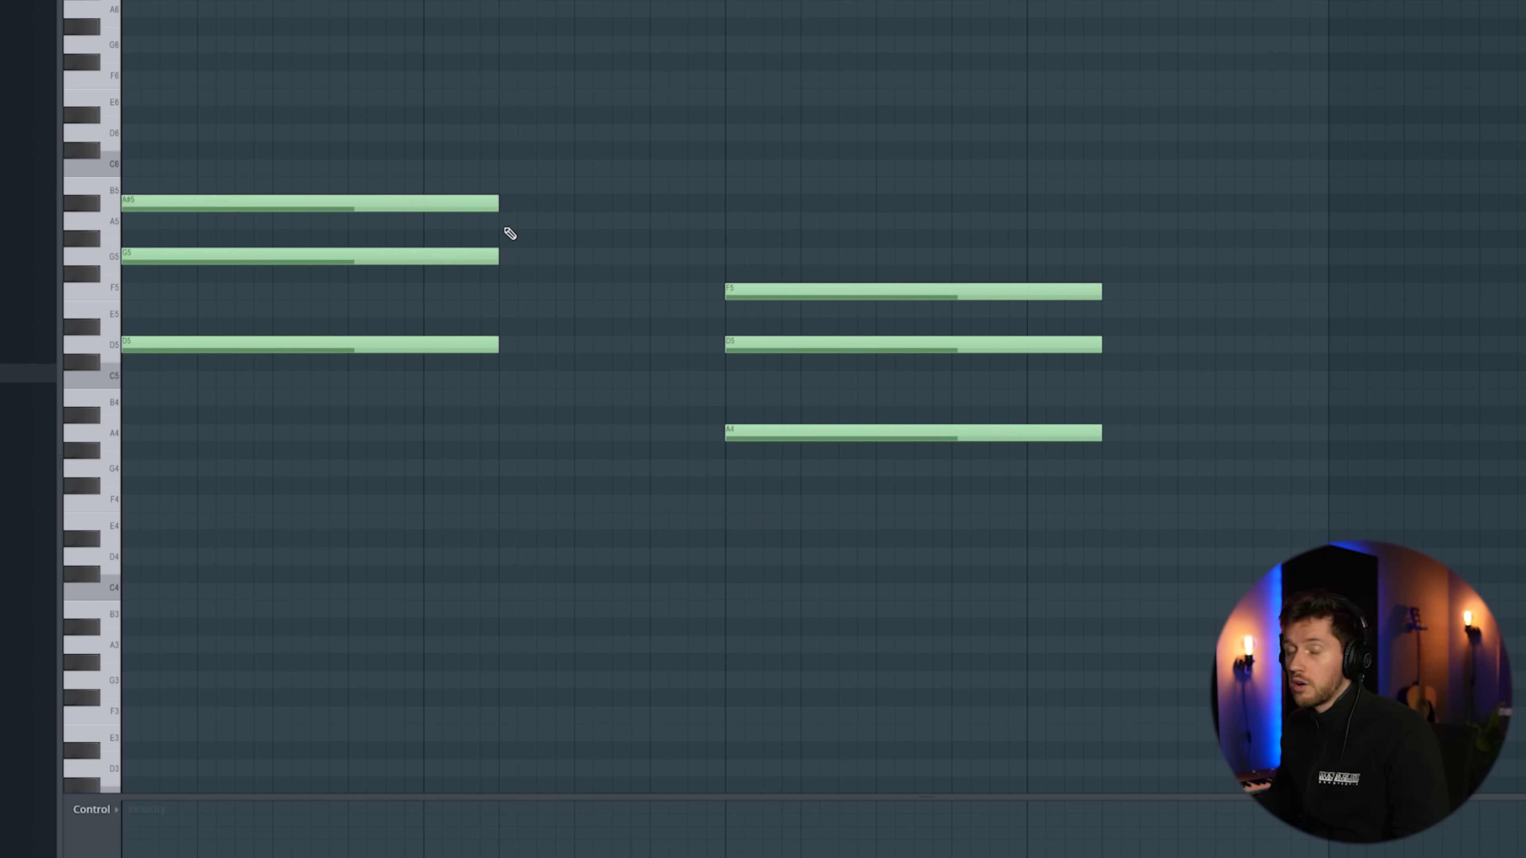
# Fill the gap before bar 3 with a shorter chord of A#4, G5 and A5, and play back the progression.
pyautogui.click(567, 228)
pyautogui.click(520, 257)
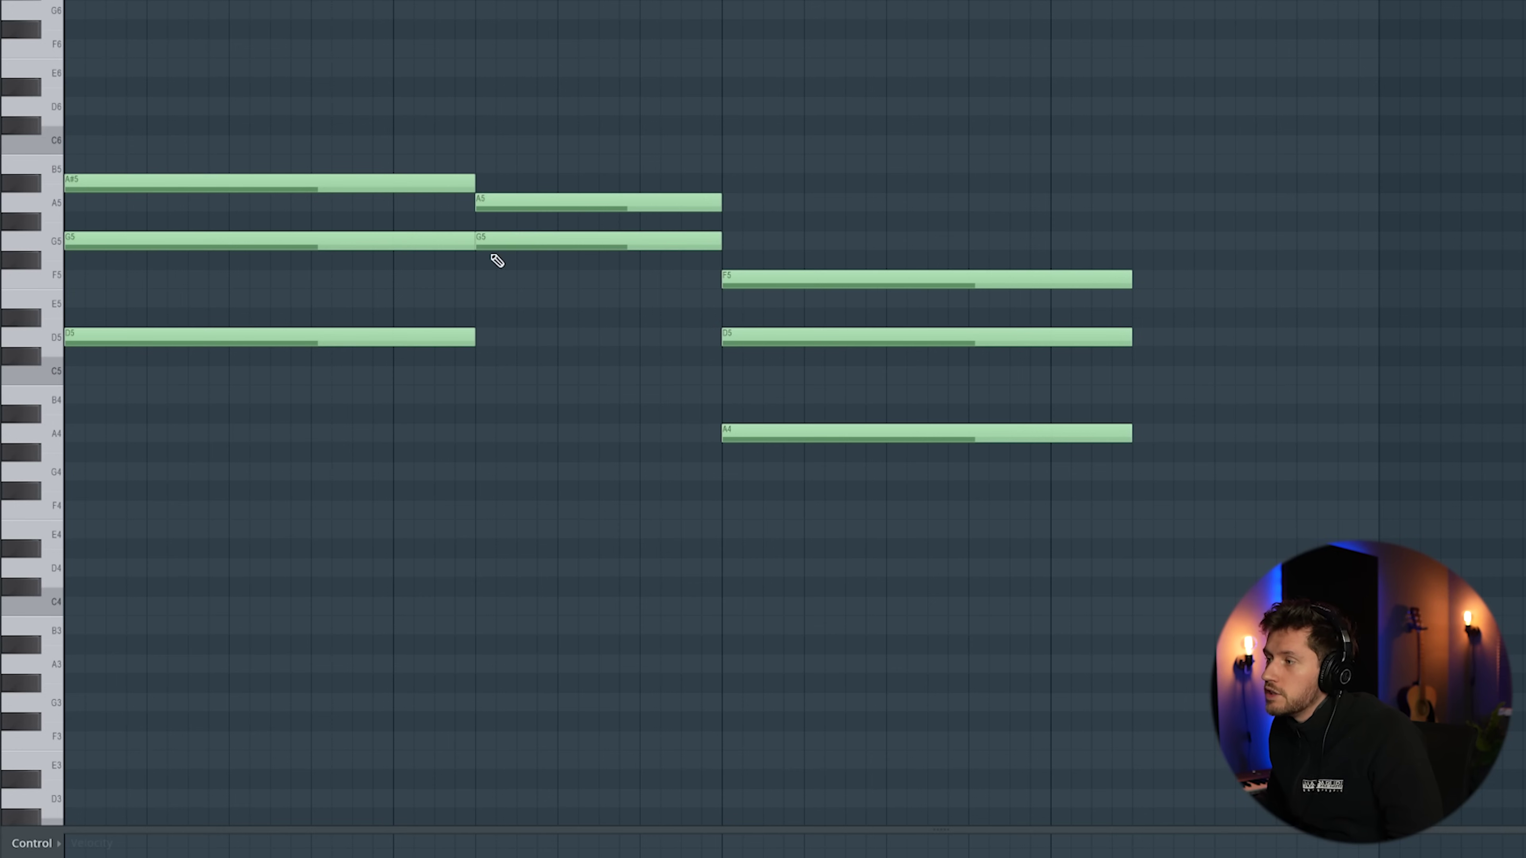
pyautogui.click(479, 460)
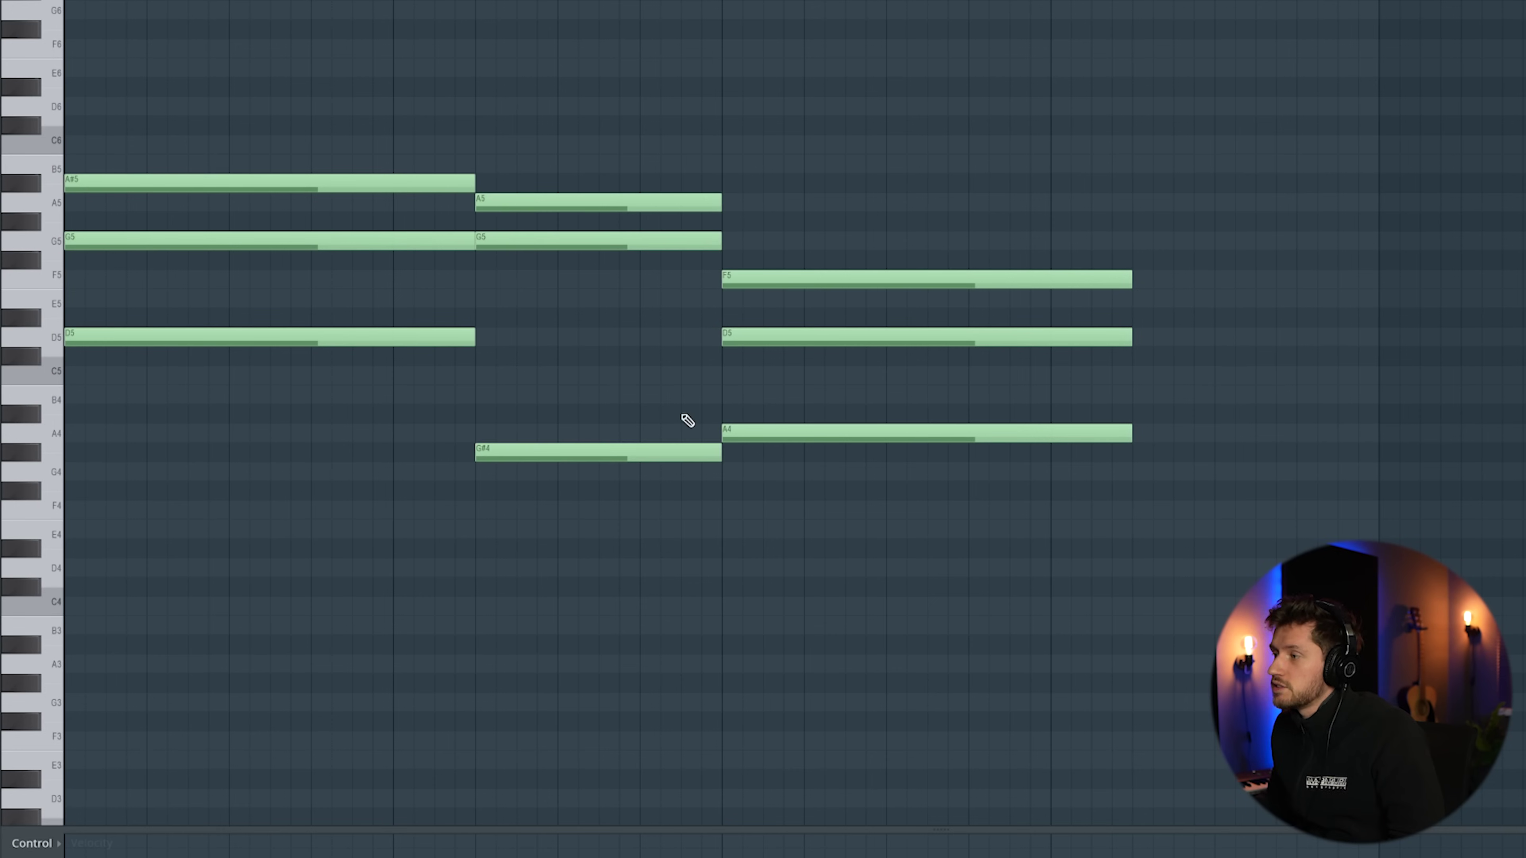
pyautogui.moveTo(555, 452); pyautogui.dragTo(556, 414)
pyautogui.press('space')
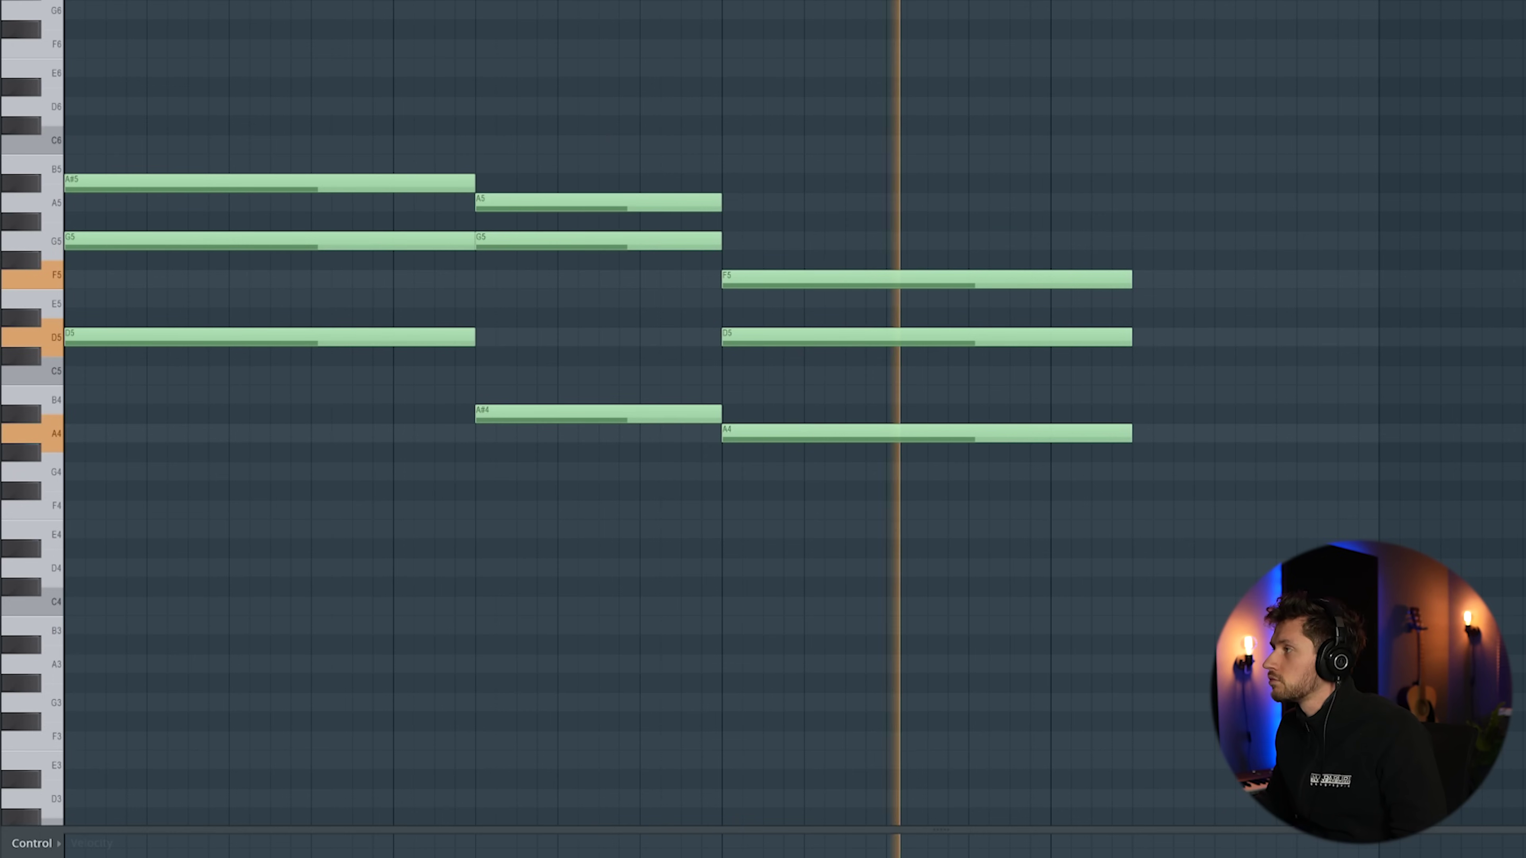
pyautogui.scroll(-1, 1471, 52)
pyautogui.press('space')
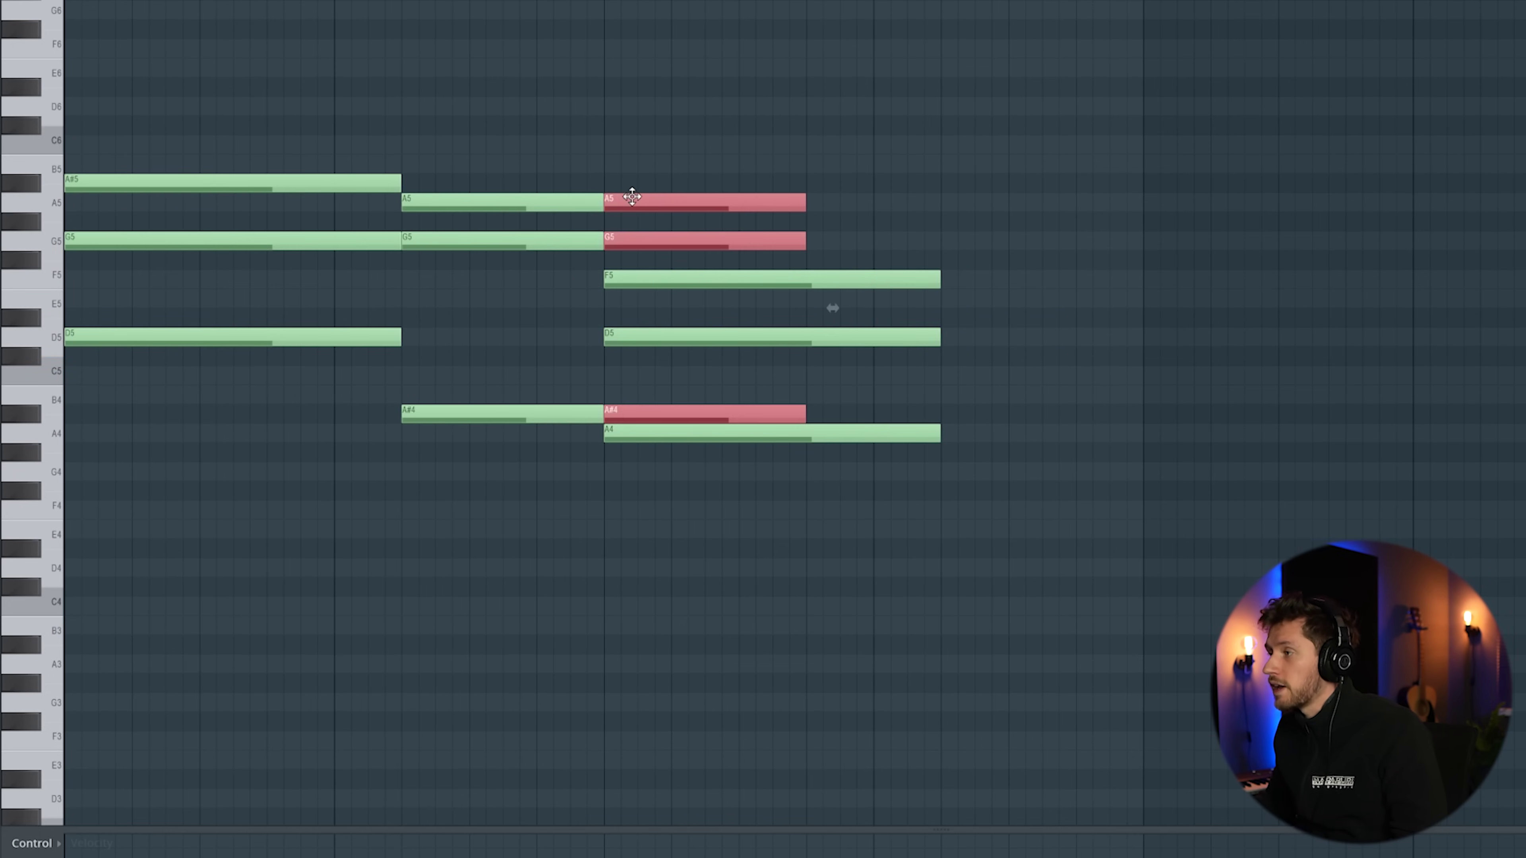
# Place a copy of the short chord after the third chord, transposed down to F4, D5 and E5.
pyautogui.moveTo(632, 197); pyautogui.dragTo(975, 295)
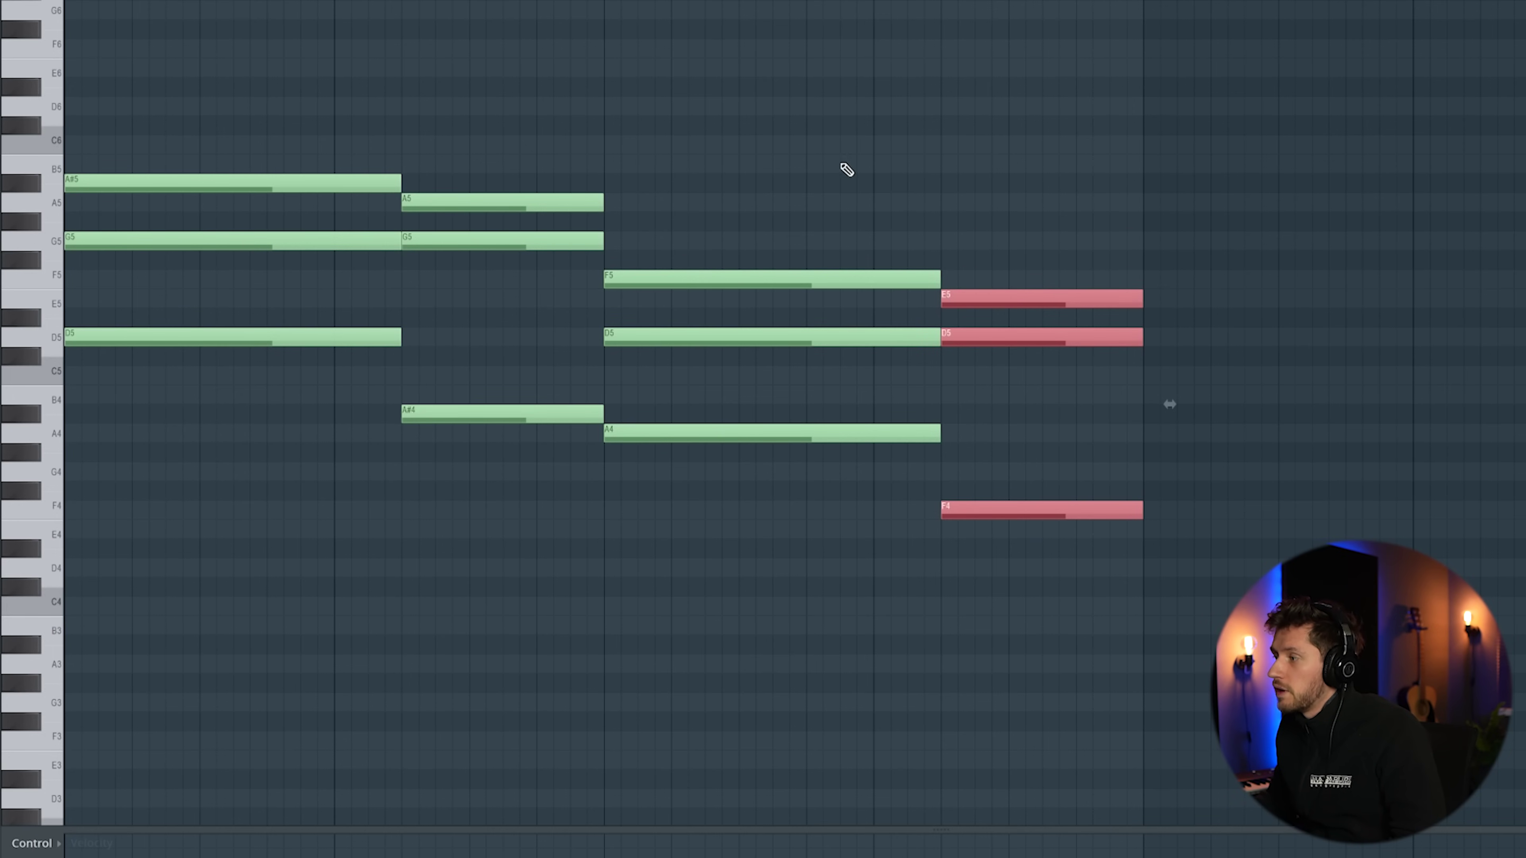
pyautogui.click(972, 173)
pyautogui.press('space')
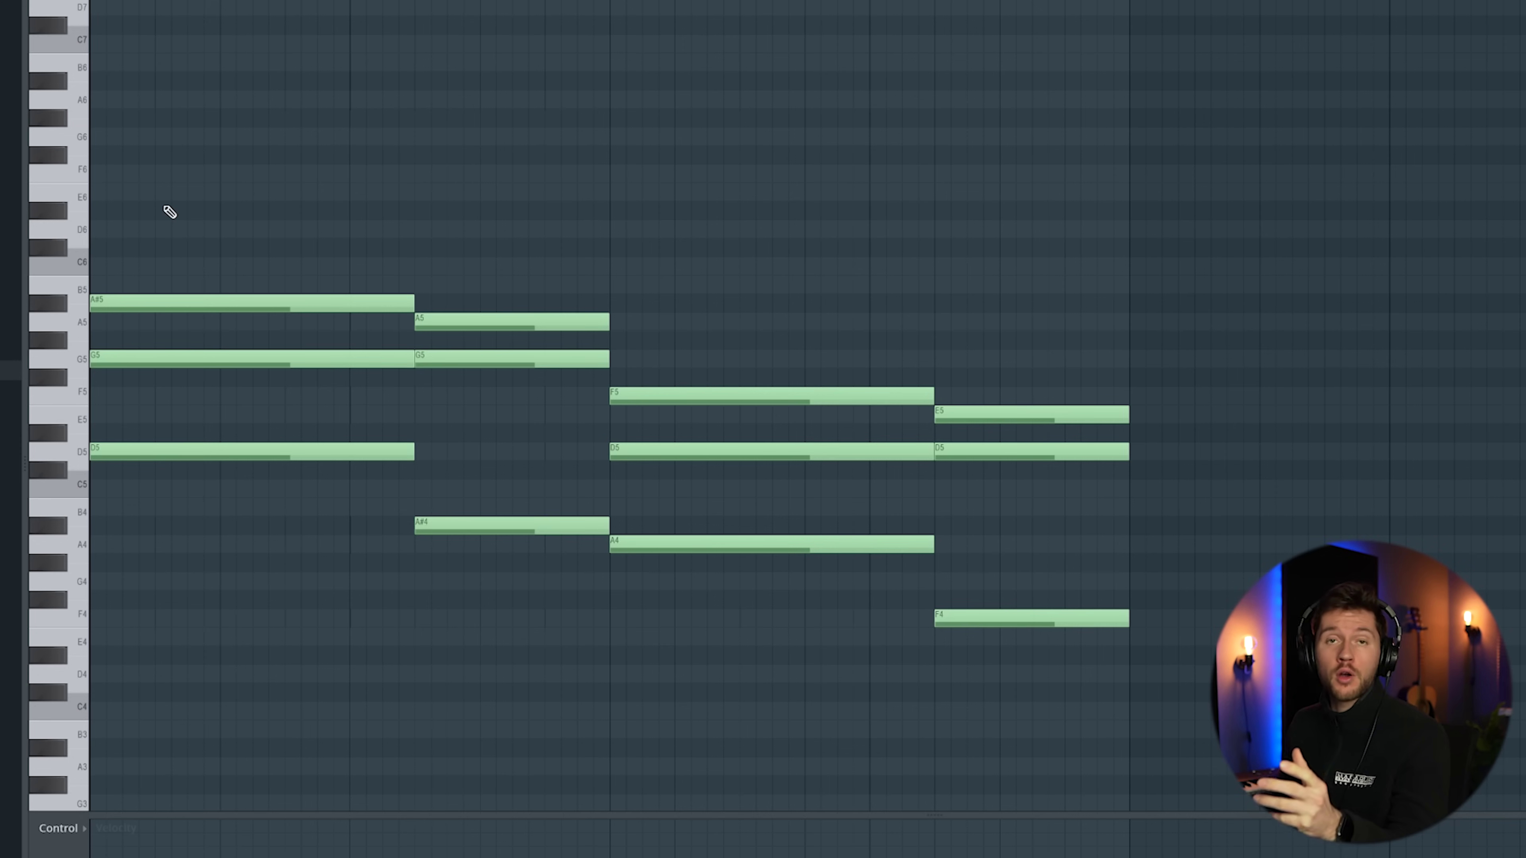
# Start a melody above the first chord with a very short F6 followed by G6 and A6, and audition it.
pyautogui.click(93, 172)
pyautogui.moveTo(281, 174); pyautogui.dragTo(103, 177)
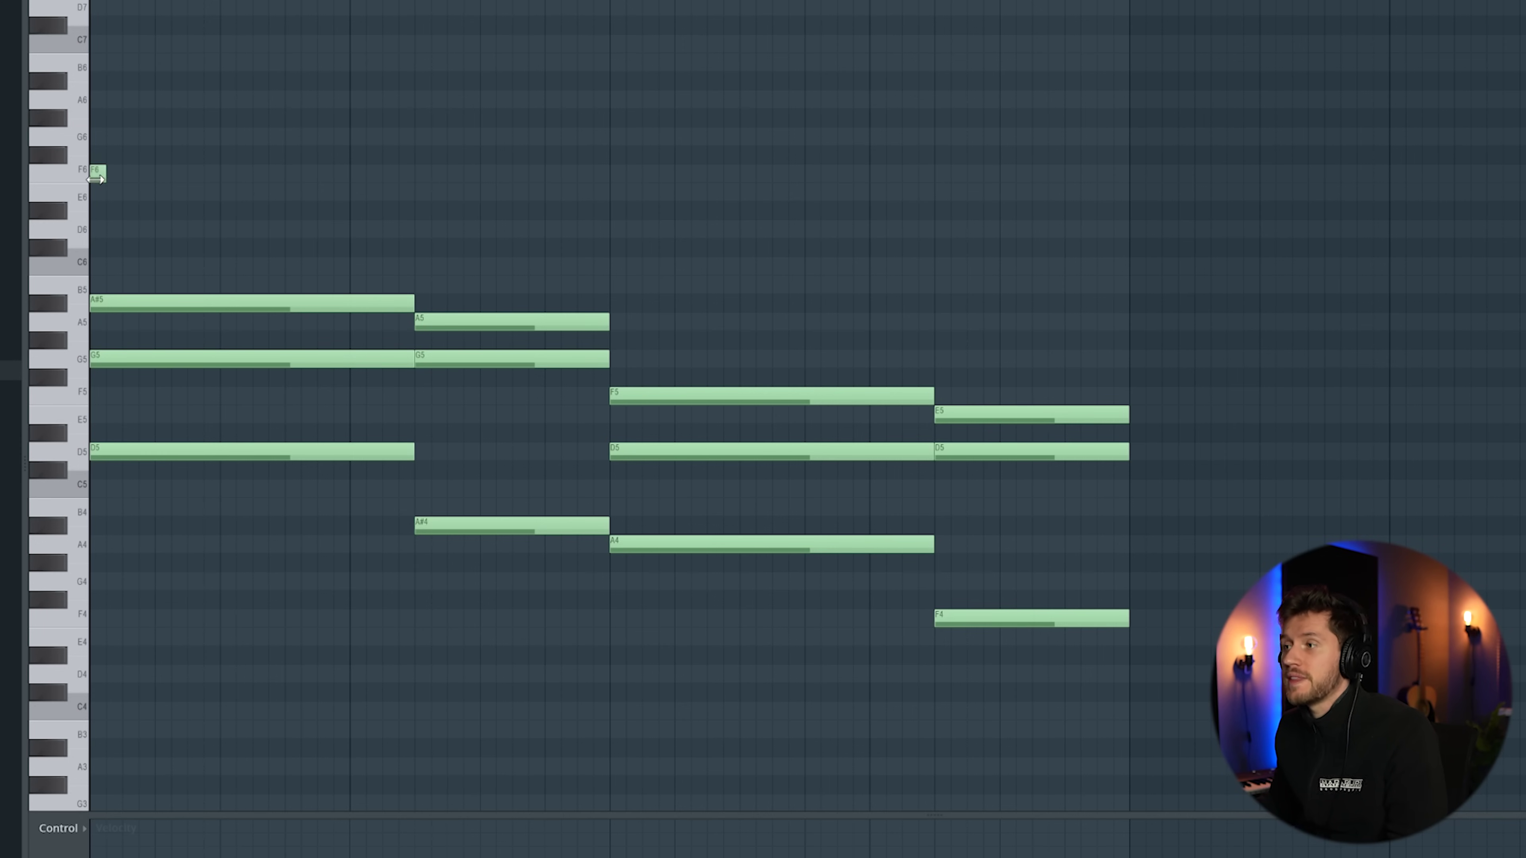
pyautogui.scroll(1, 113, 167)
pyautogui.click(113, 192)
pyautogui.moveTo(122, 192); pyautogui.dragTo(428, 137)
pyautogui.click(167, 158)
pyautogui.press('space')
pyautogui.press('space')
pyautogui.press('space')
pyautogui.press('space')
# Add an A#6 after the A6 and adjust the melody's note lengths so it ends together with the first chord.
pyautogui.click(255, 123)
pyautogui.press('space')
pyautogui.moveTo(324, 137); pyautogui.dragTo(356, 137)
pyautogui.moveTo(463, 138); pyautogui.dragTo(414, 137)
pyautogui.moveTo(245, 156); pyautogui.dragTo(274, 156)
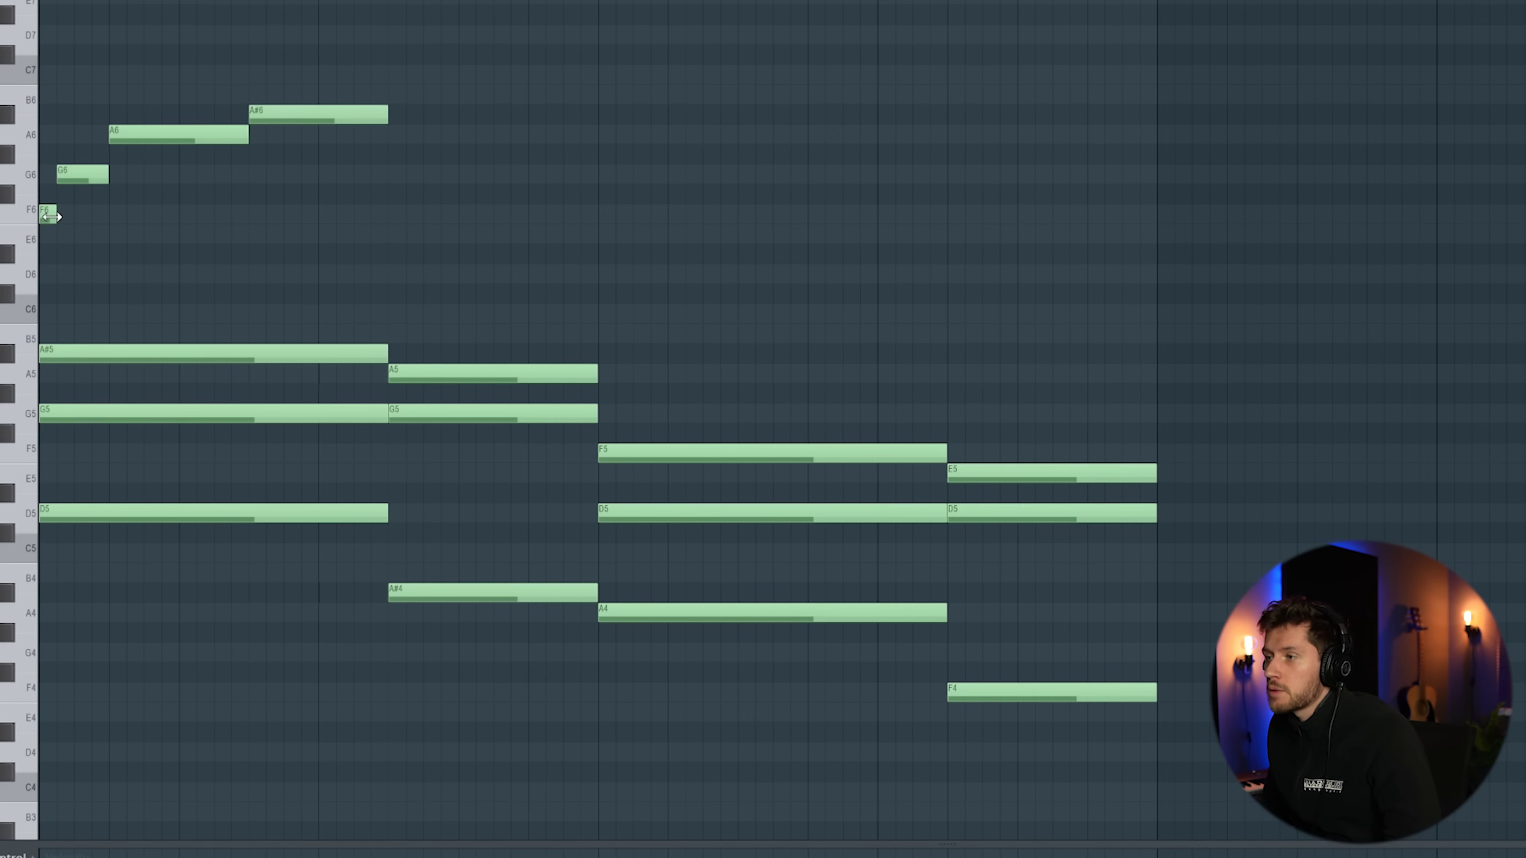
# Continue the melody above the second chord with short F6, G6, F6 and E6 notes, filling the space up to bar 3.
pyautogui.click(388, 217)
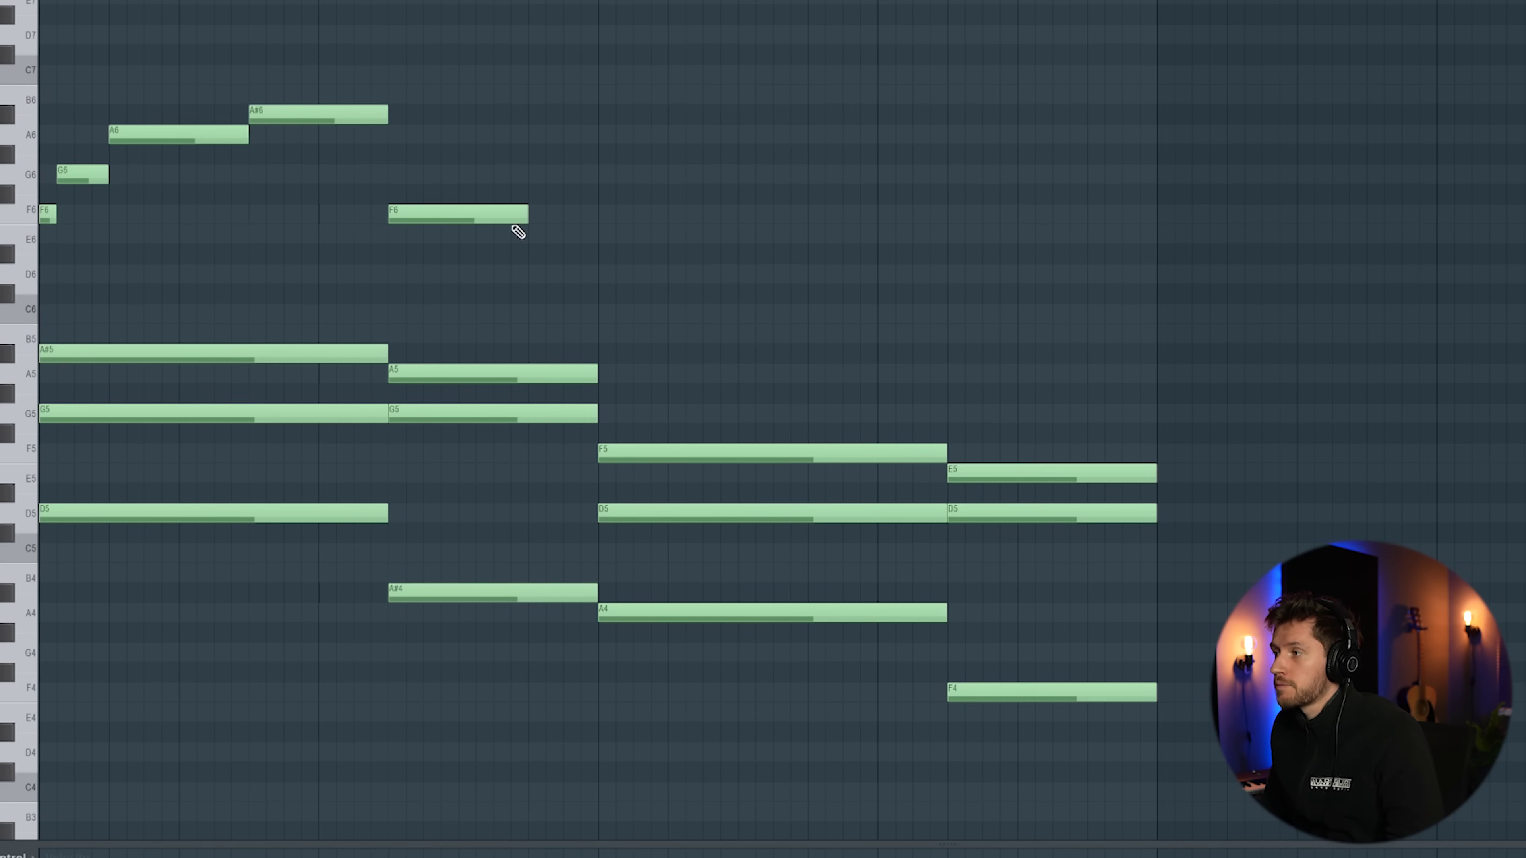
pyautogui.moveTo(527, 216); pyautogui.dragTo(460, 220)
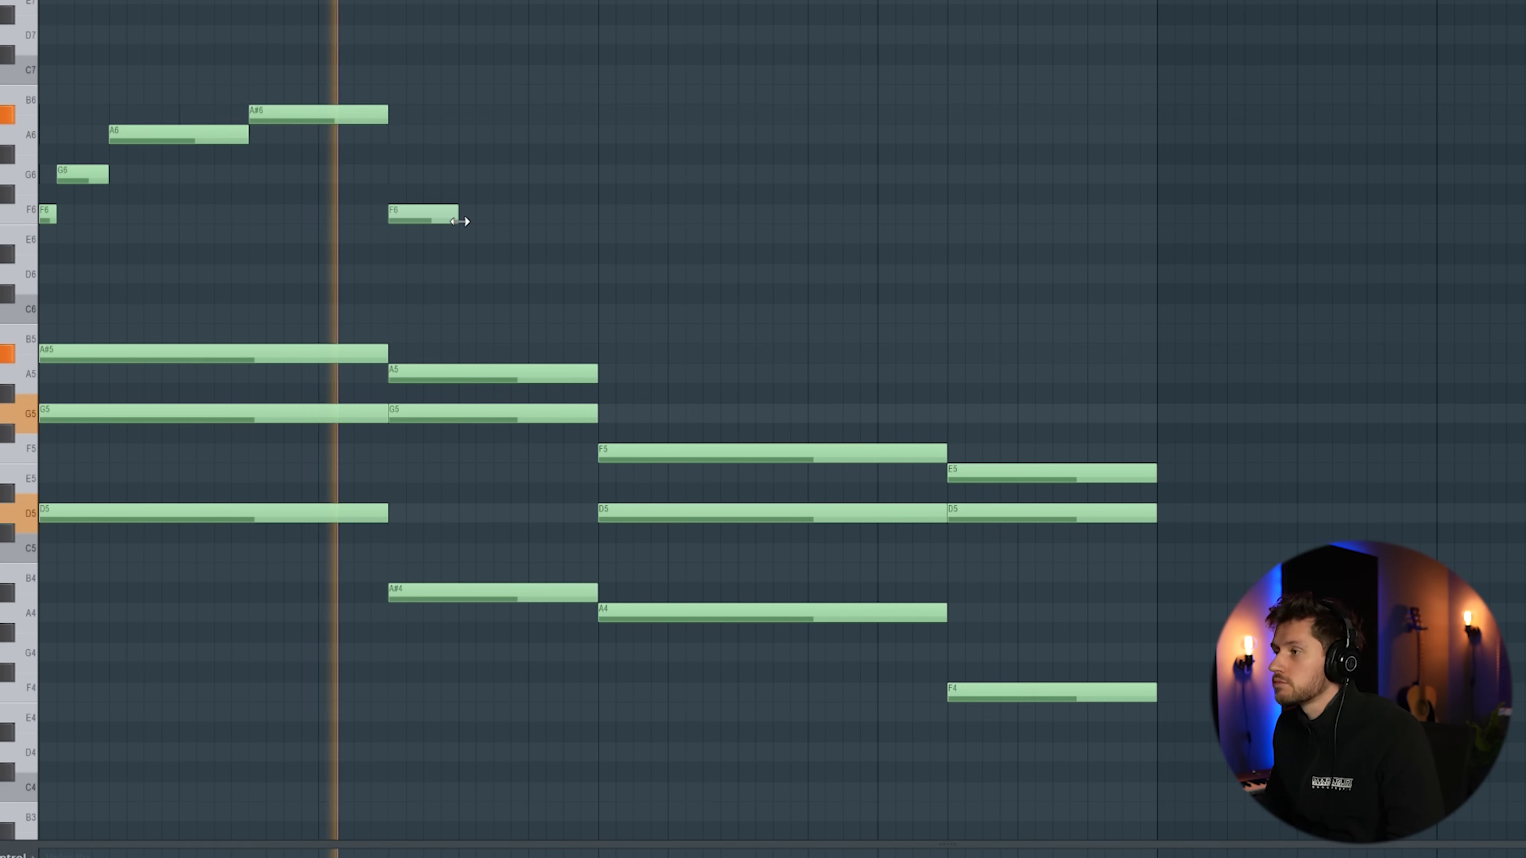
pyautogui.press('space')
pyautogui.click(461, 176)
pyautogui.moveTo(529, 178); pyautogui.dragTo(496, 178)
pyautogui.click(504, 217)
pyautogui.press('space')
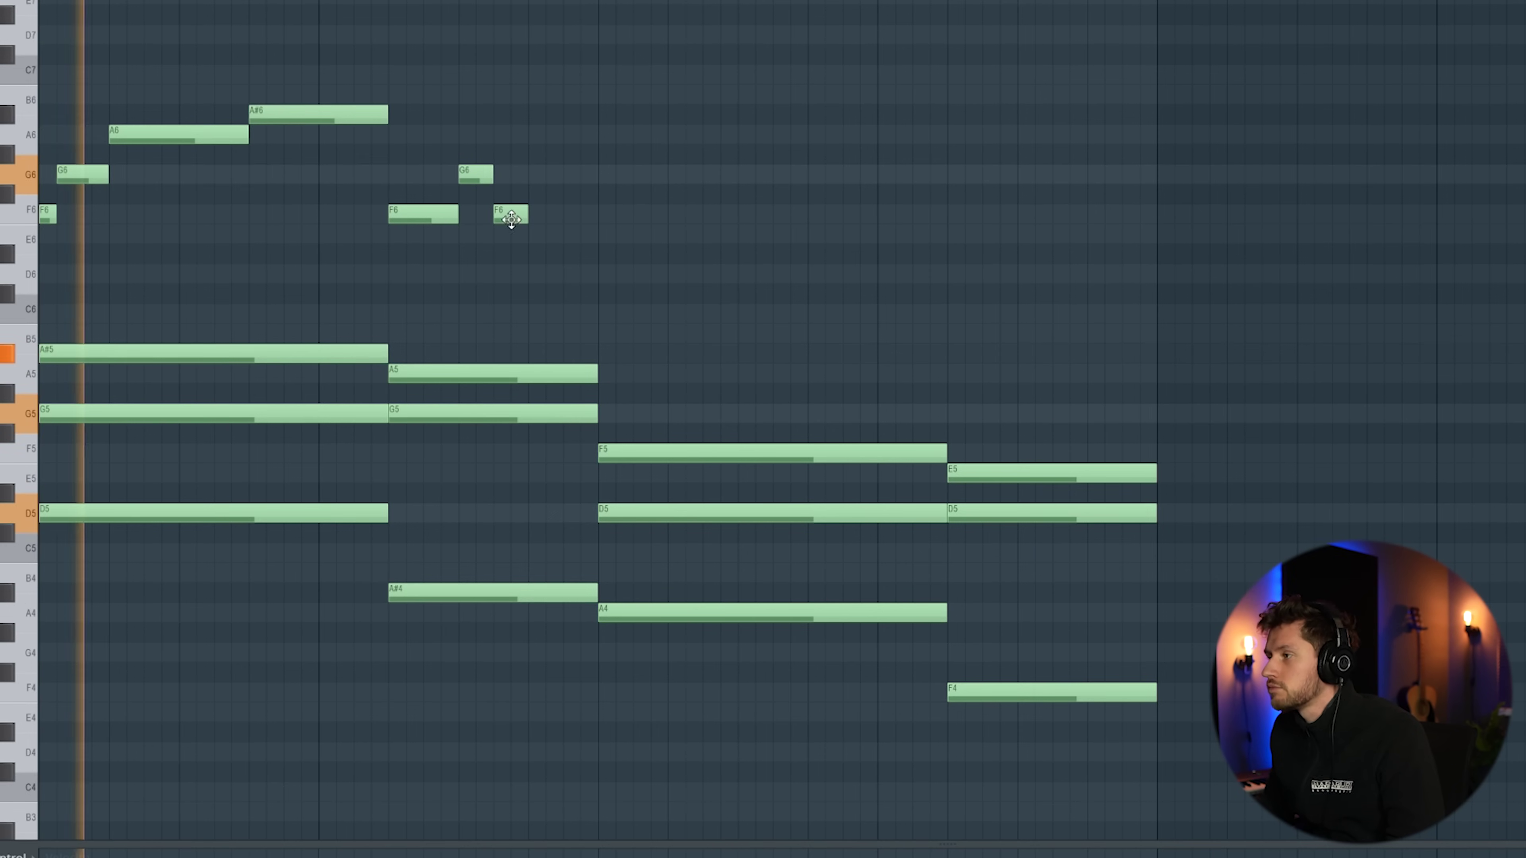
pyautogui.click(532, 235)
pyautogui.moveTo(563, 235); pyautogui.dragTo(591, 236)
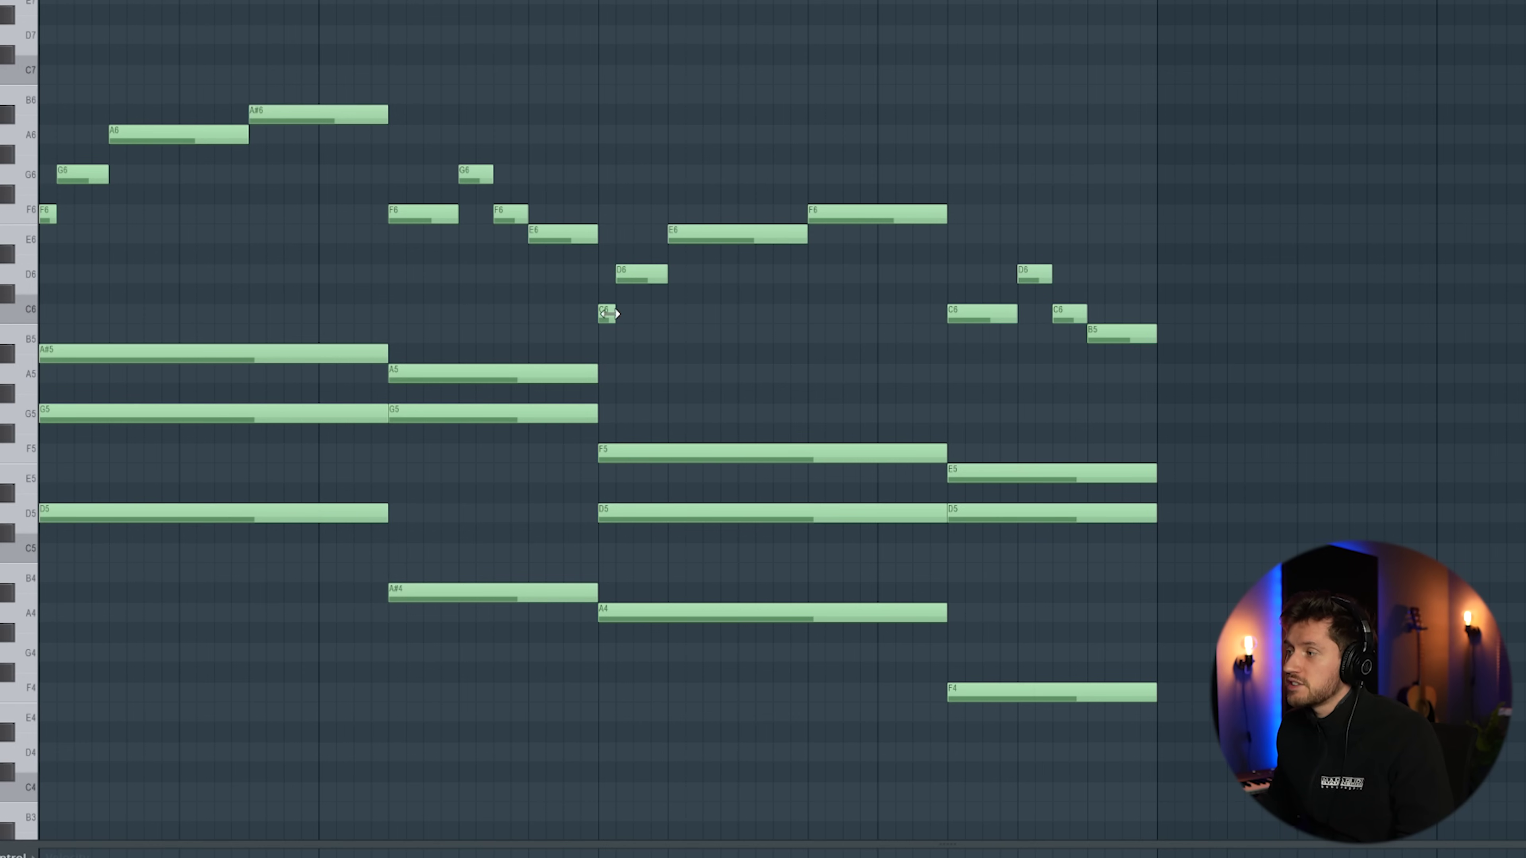
# Play back the melody and delete its C6, D6, C6 and B5 notes above the last chord.
pyautogui.press('space')
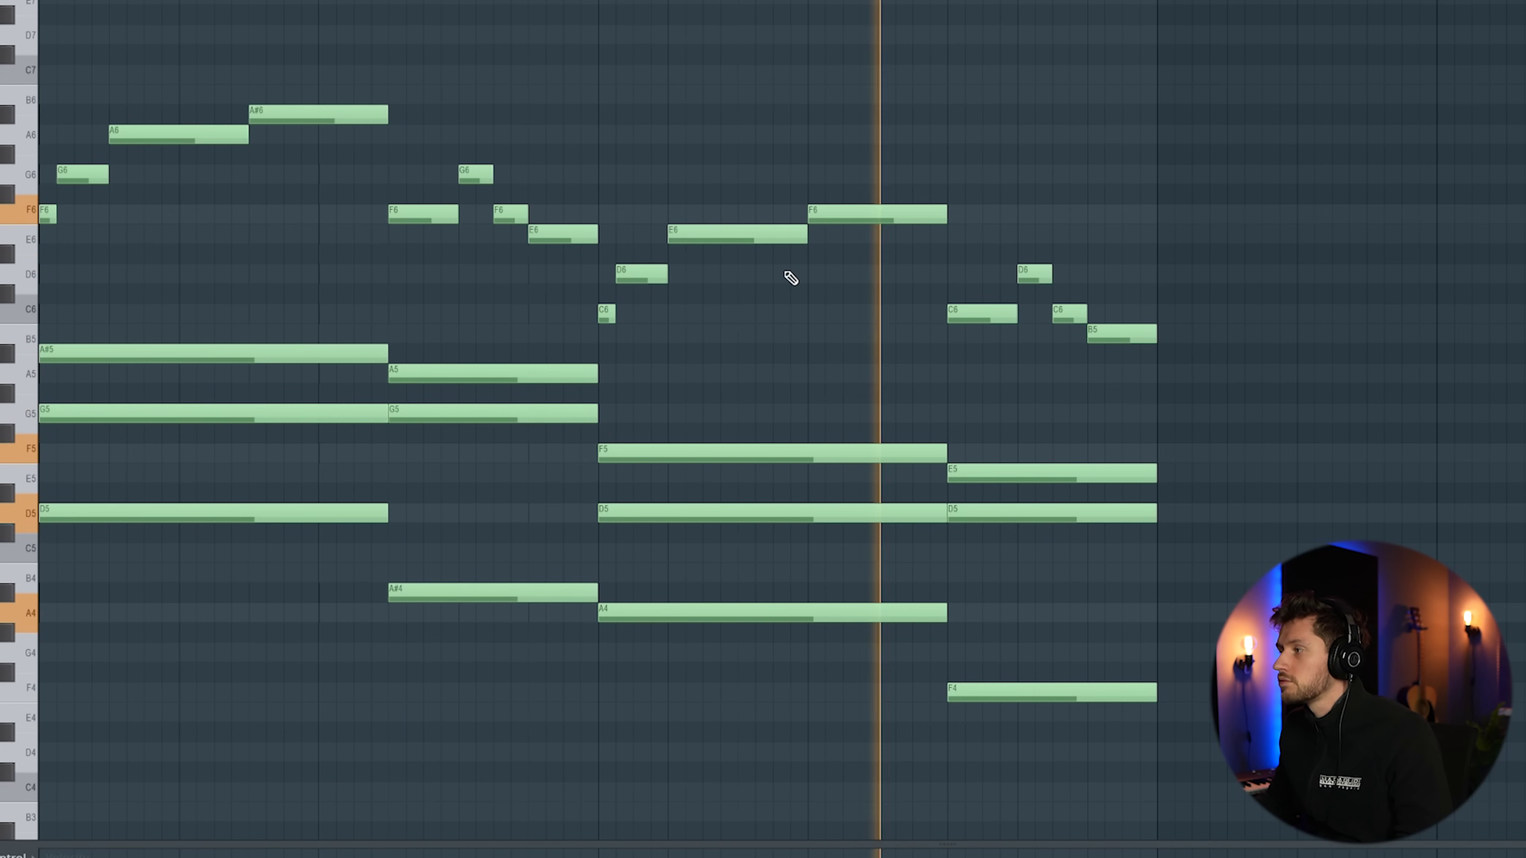
pyautogui.press('space')
pyautogui.rightClick(982, 314)
pyautogui.rightClick(1034, 274)
pyautogui.rightClick(1069, 314)
pyautogui.rightClick(1121, 334)
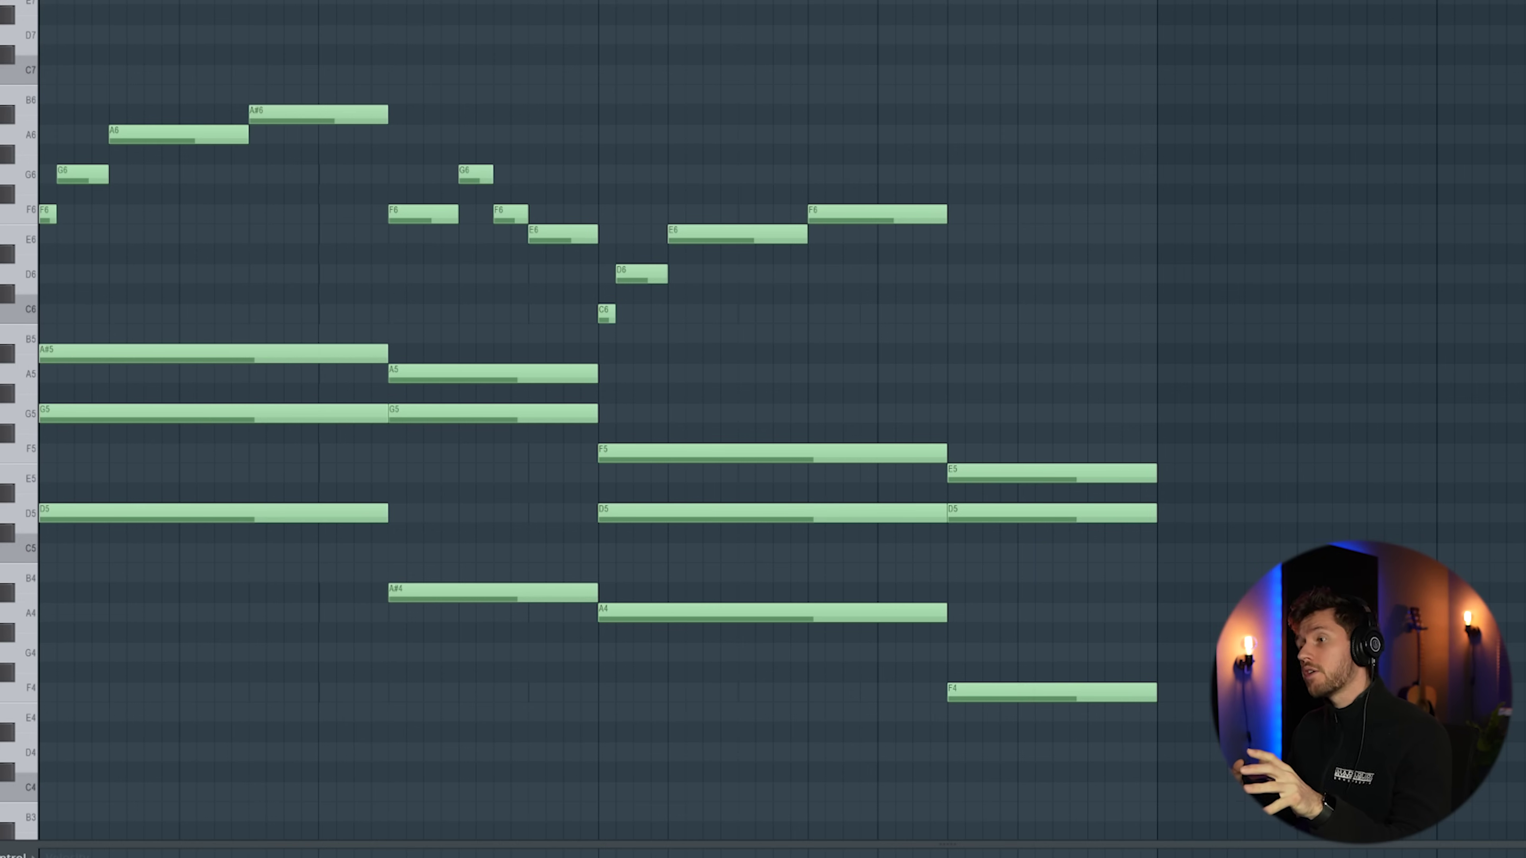
# Add a low note under each of the four chords: A#4, G4, F4 and D4, each matching its chord's length.
pyautogui.click(100, 351)
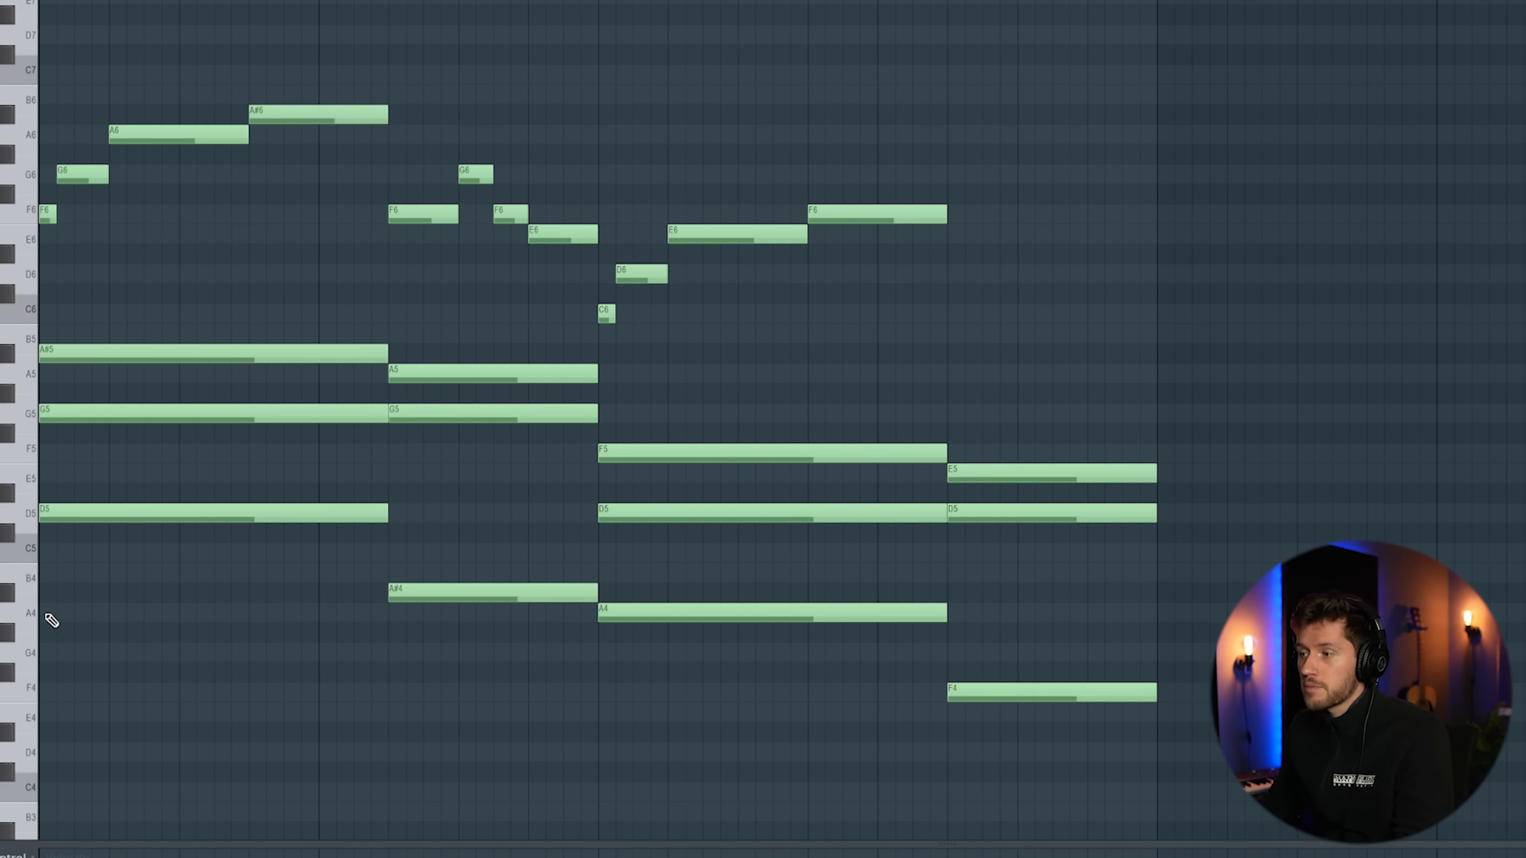
pyautogui.click(55, 594)
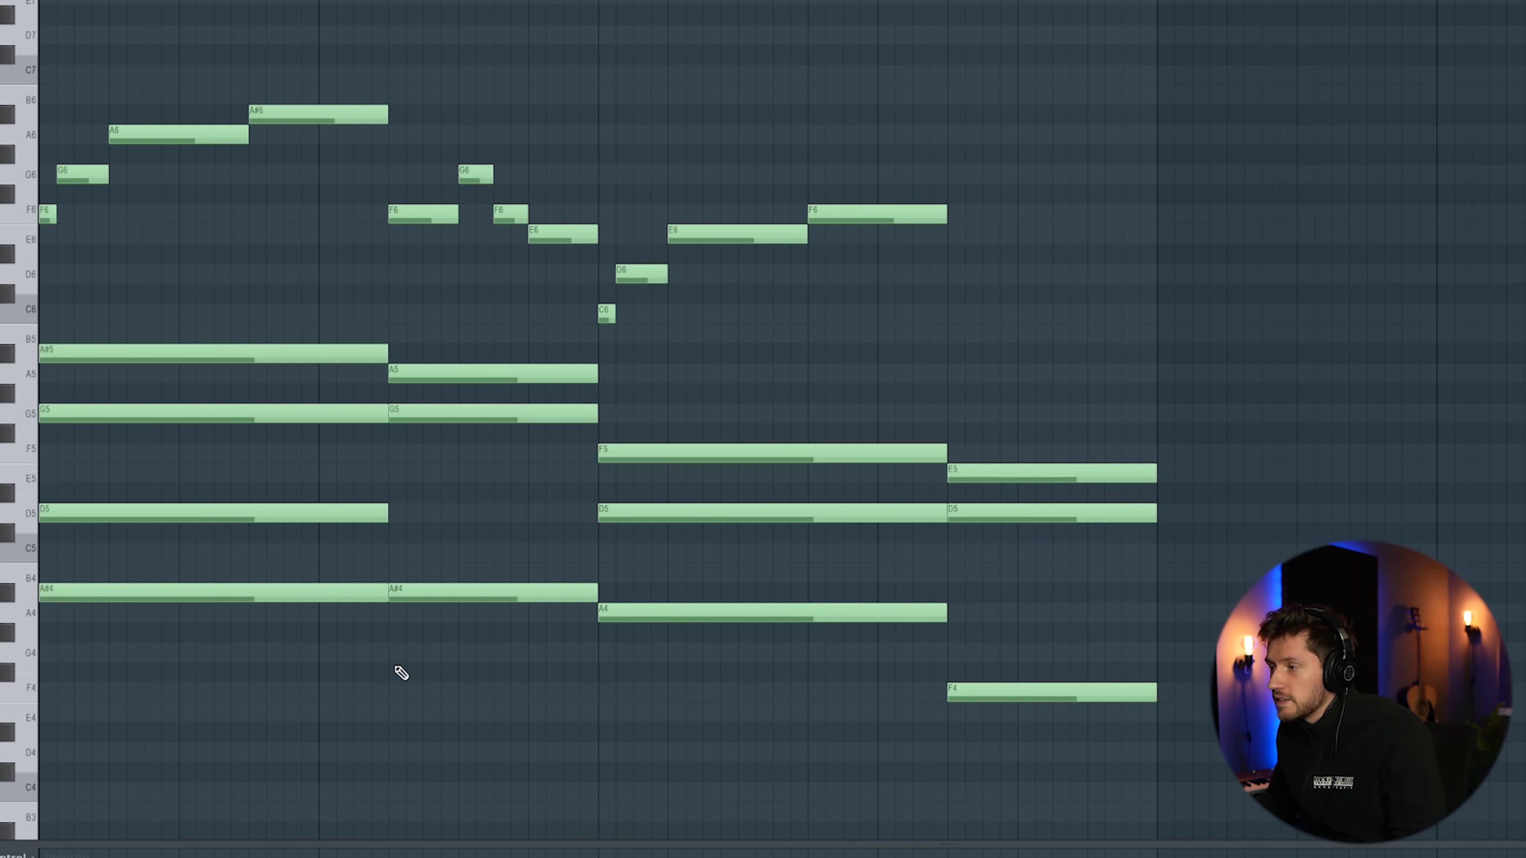
pyautogui.click(394, 656)
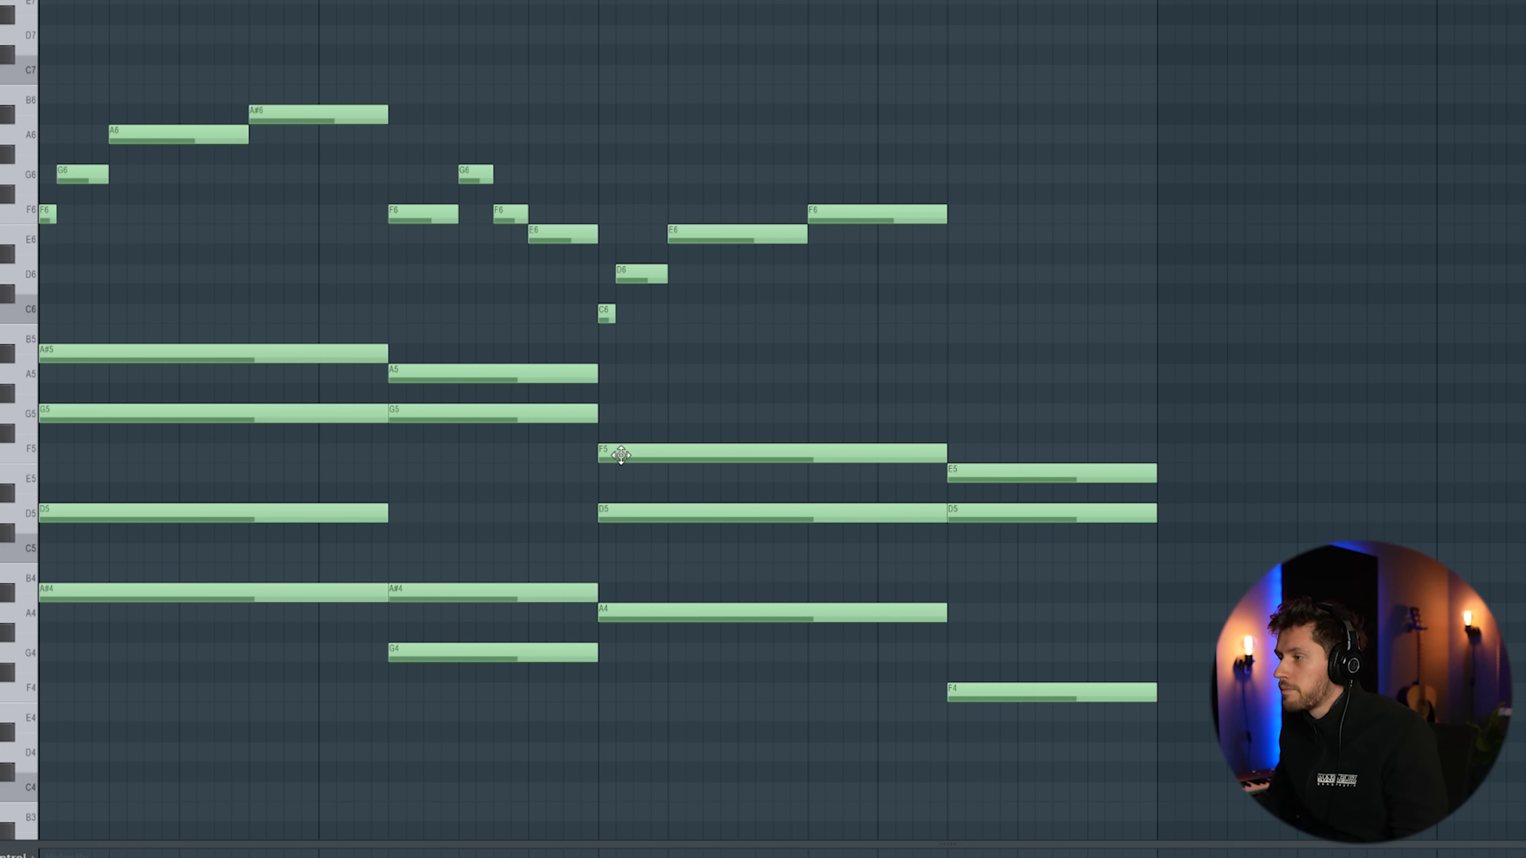
pyautogui.moveTo(607, 719)
pyautogui.mouseDown()
pyautogui.moveTo(657, 719)
pyautogui.moveTo(676, 692)
pyautogui.mouseUp()
pyautogui.moveTo(806, 692); pyautogui.dragTo(947, 692)
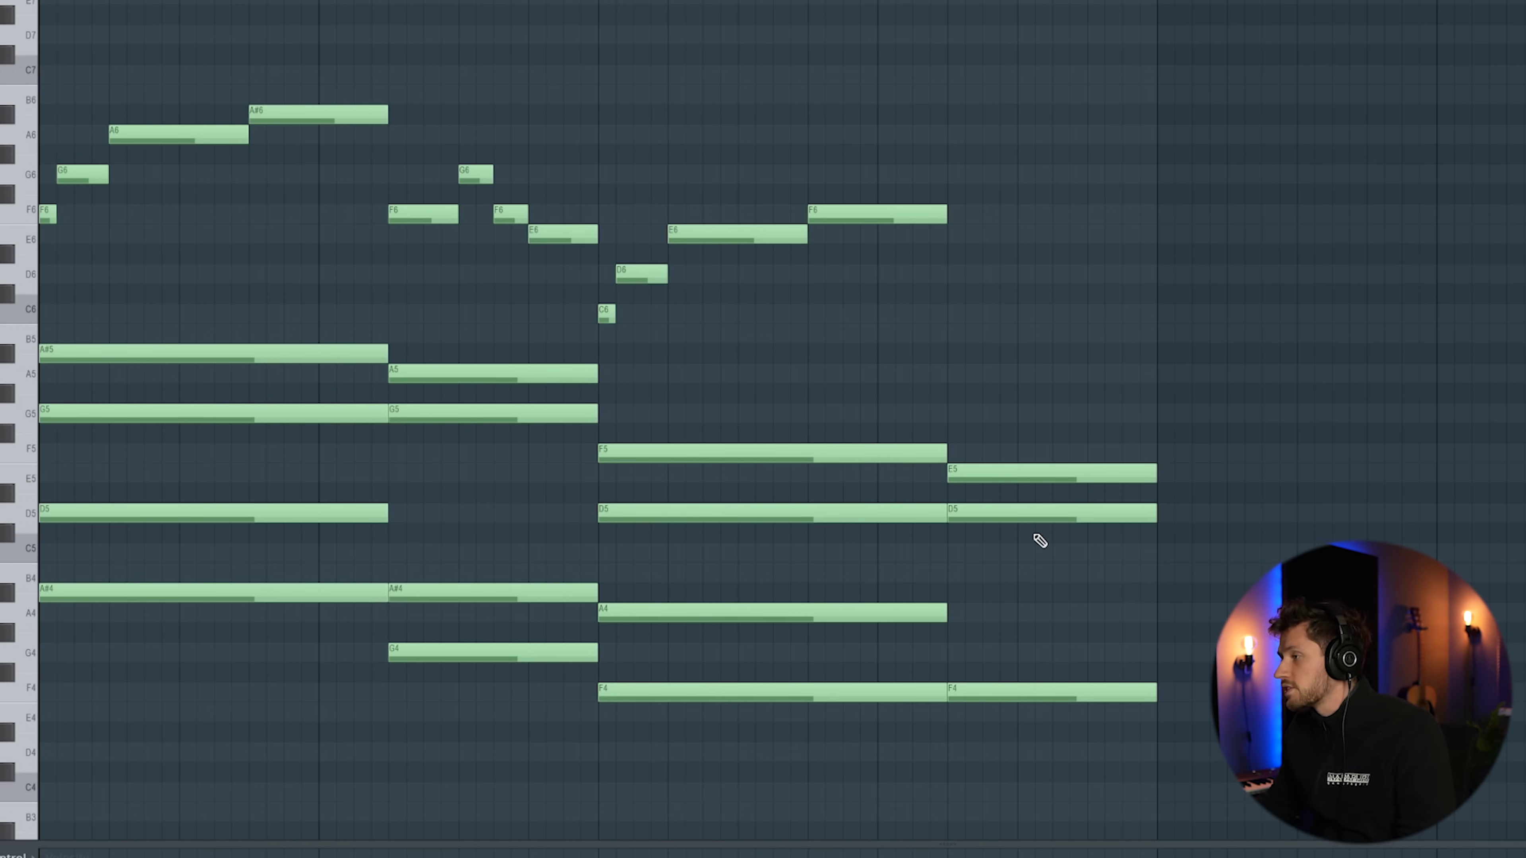
pyautogui.click(952, 753)
# Play back the complete chord and melody pattern.
pyautogui.press('space')
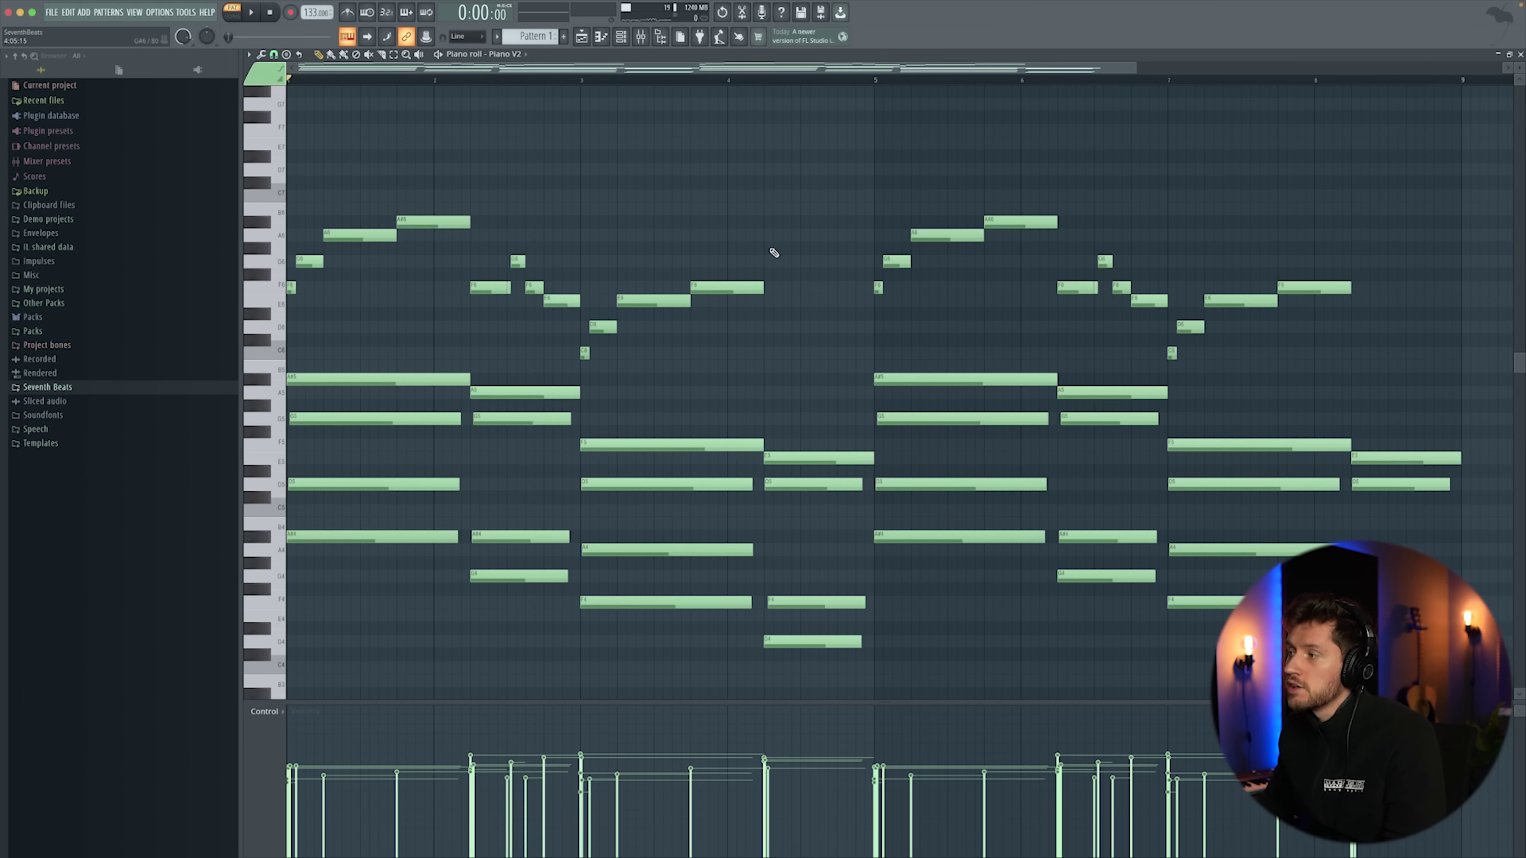
pyautogui.press('space')
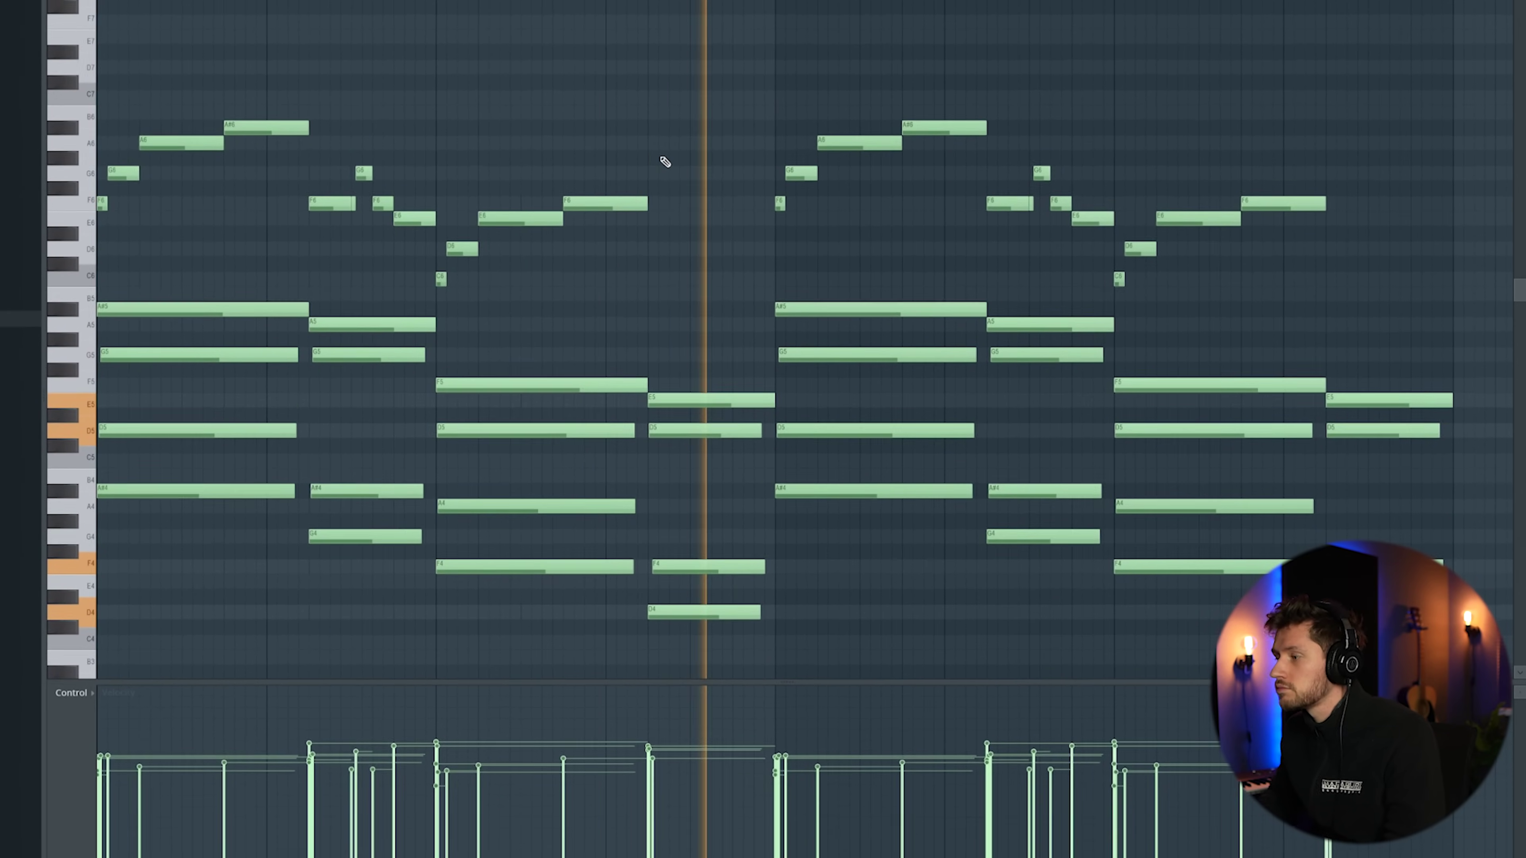
pyautogui.press('space')
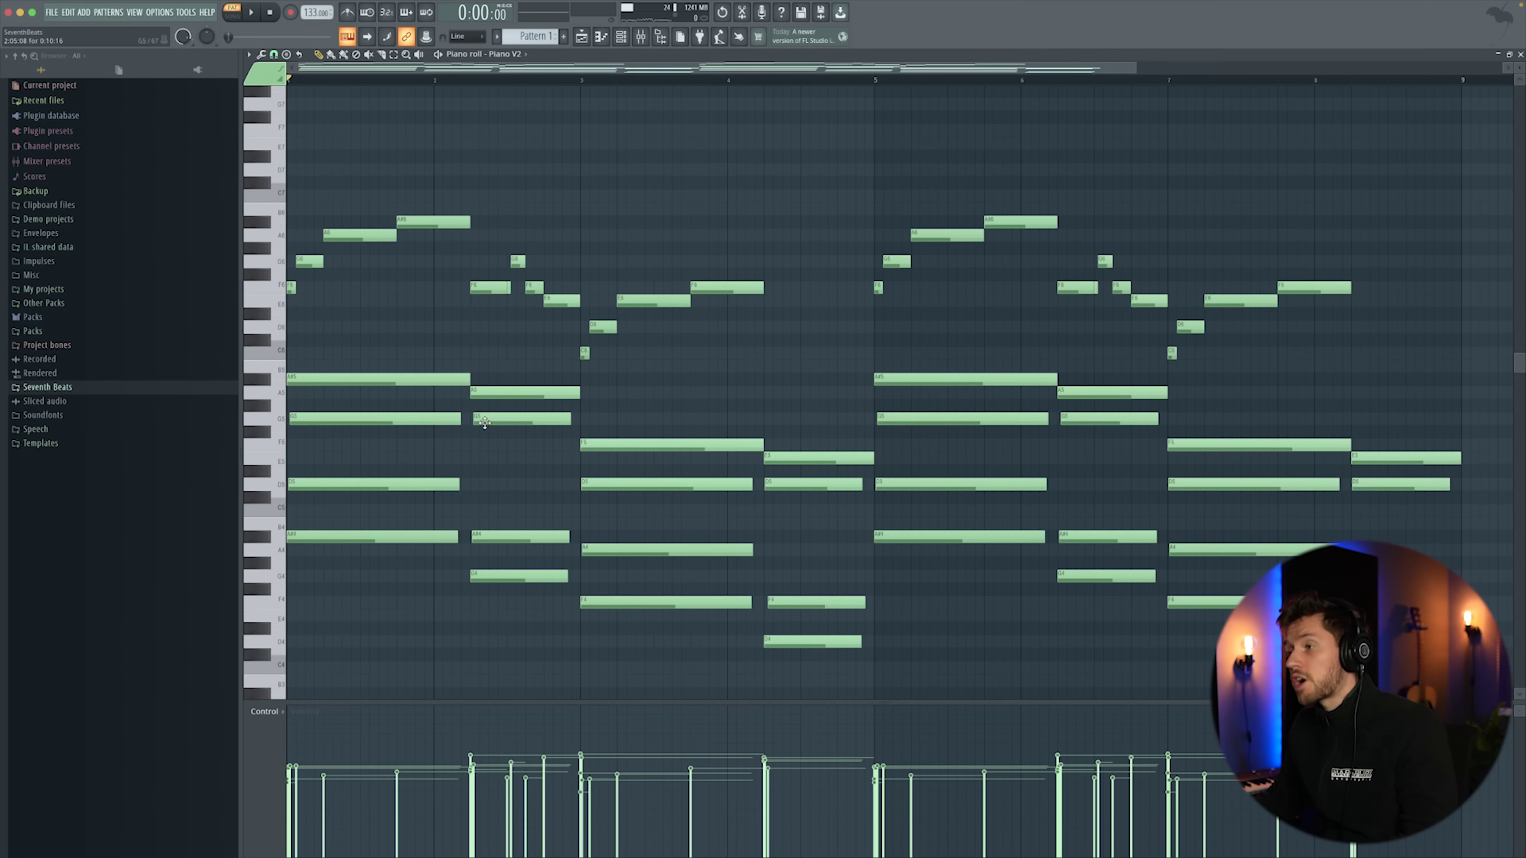
# Select the chord notes in the first four bars and insert an Omnisphere channel alongside Piano V2.
pyautogui.moveTo(340, 383); pyautogui.dragTo(807, 655)
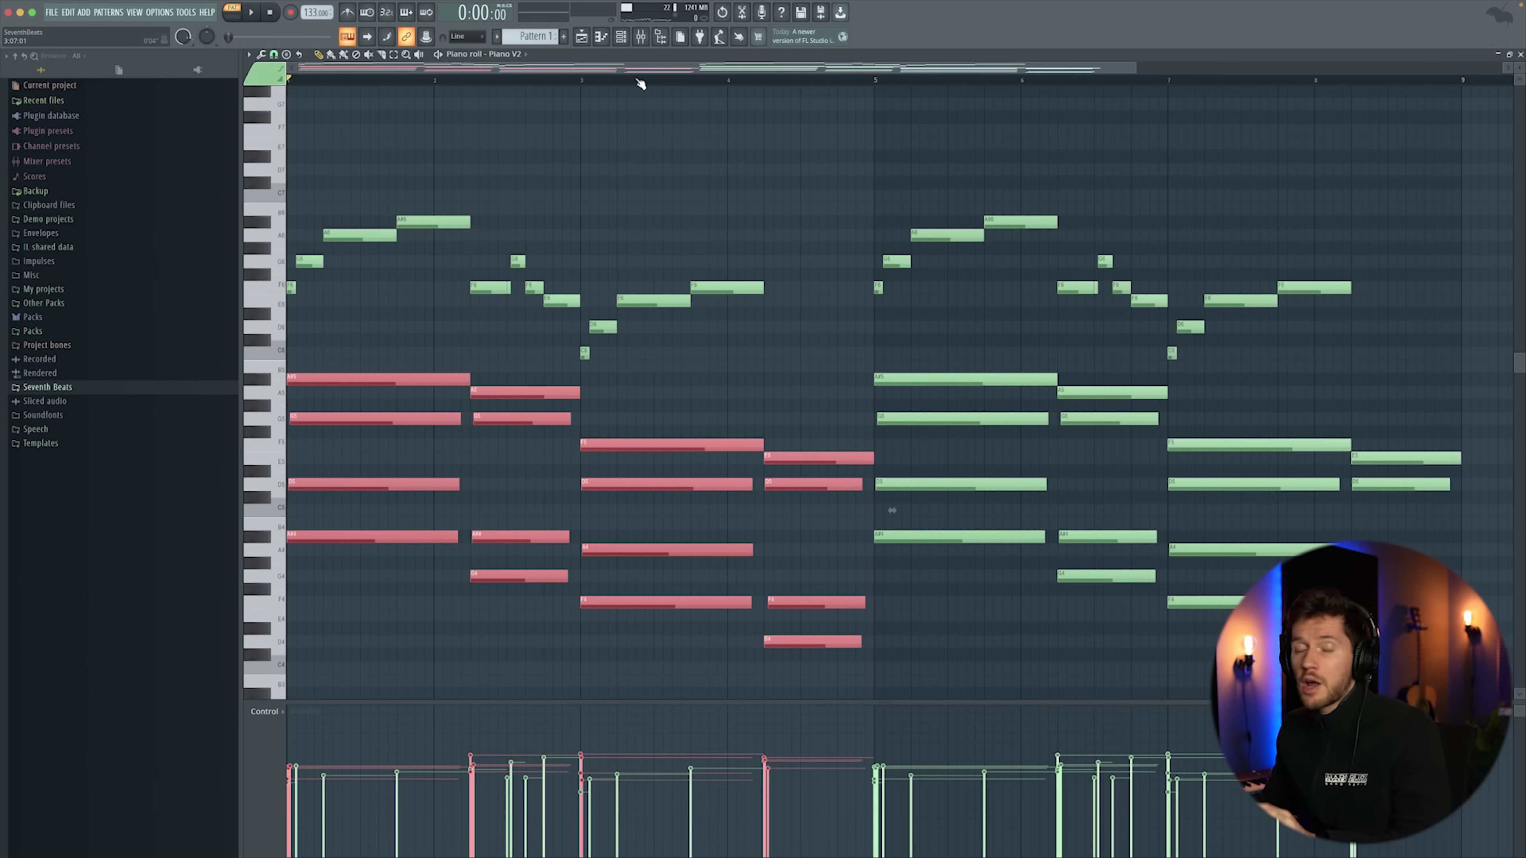
pyautogui.click(620, 36)
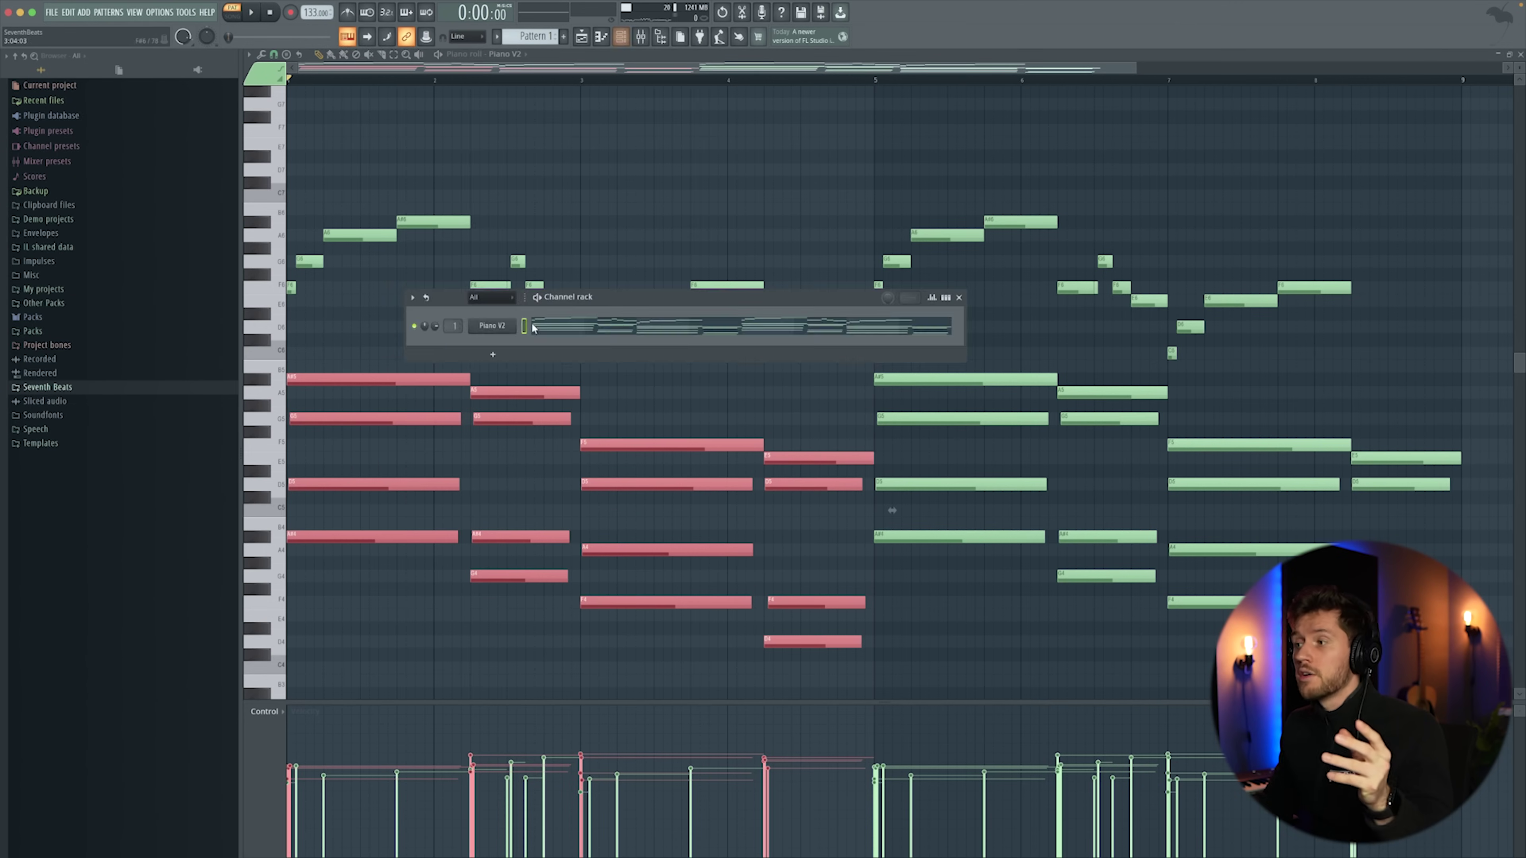
pyautogui.rightClick(495, 327)
pyautogui.moveTo(601, 407)
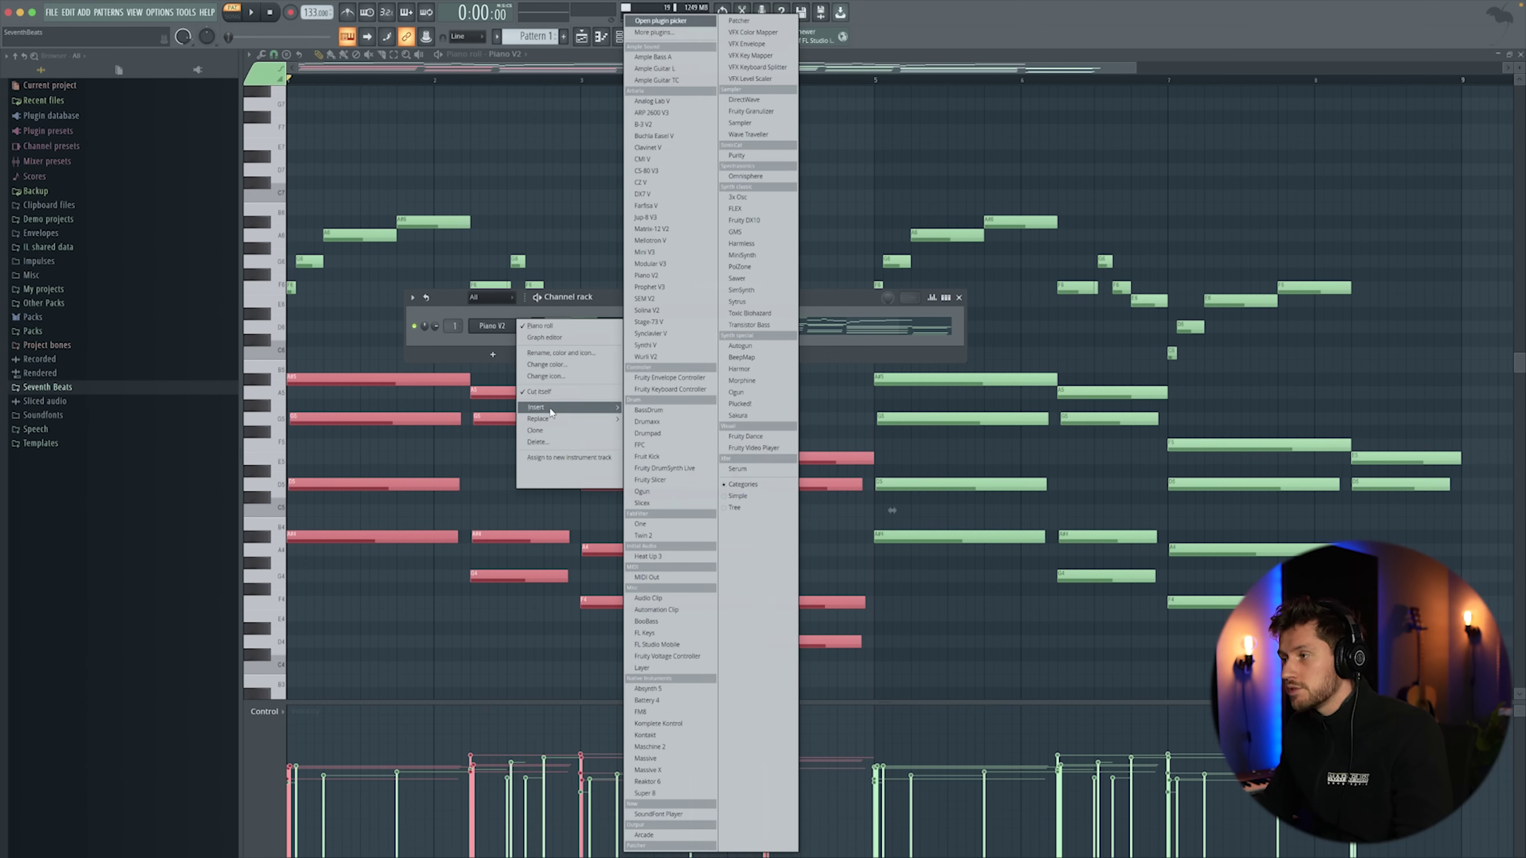
pyautogui.click(760, 175)
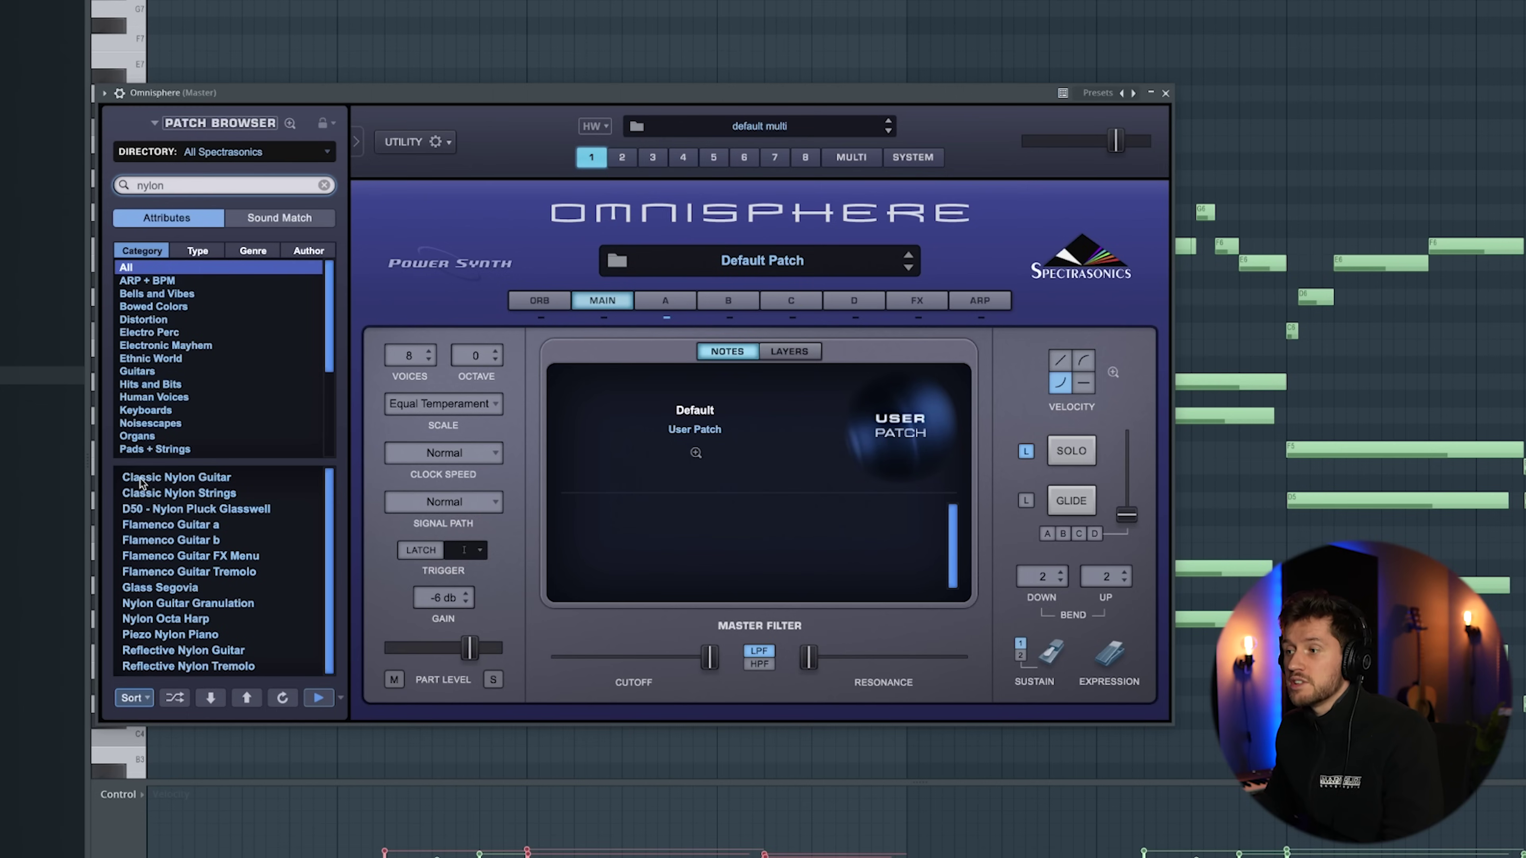
# Load the Classic Nylon Guitar patch, and realign the second chord's A#4 and the fourth chord's F4 and D5 with their chord starts.
pyautogui.click(253, 479)
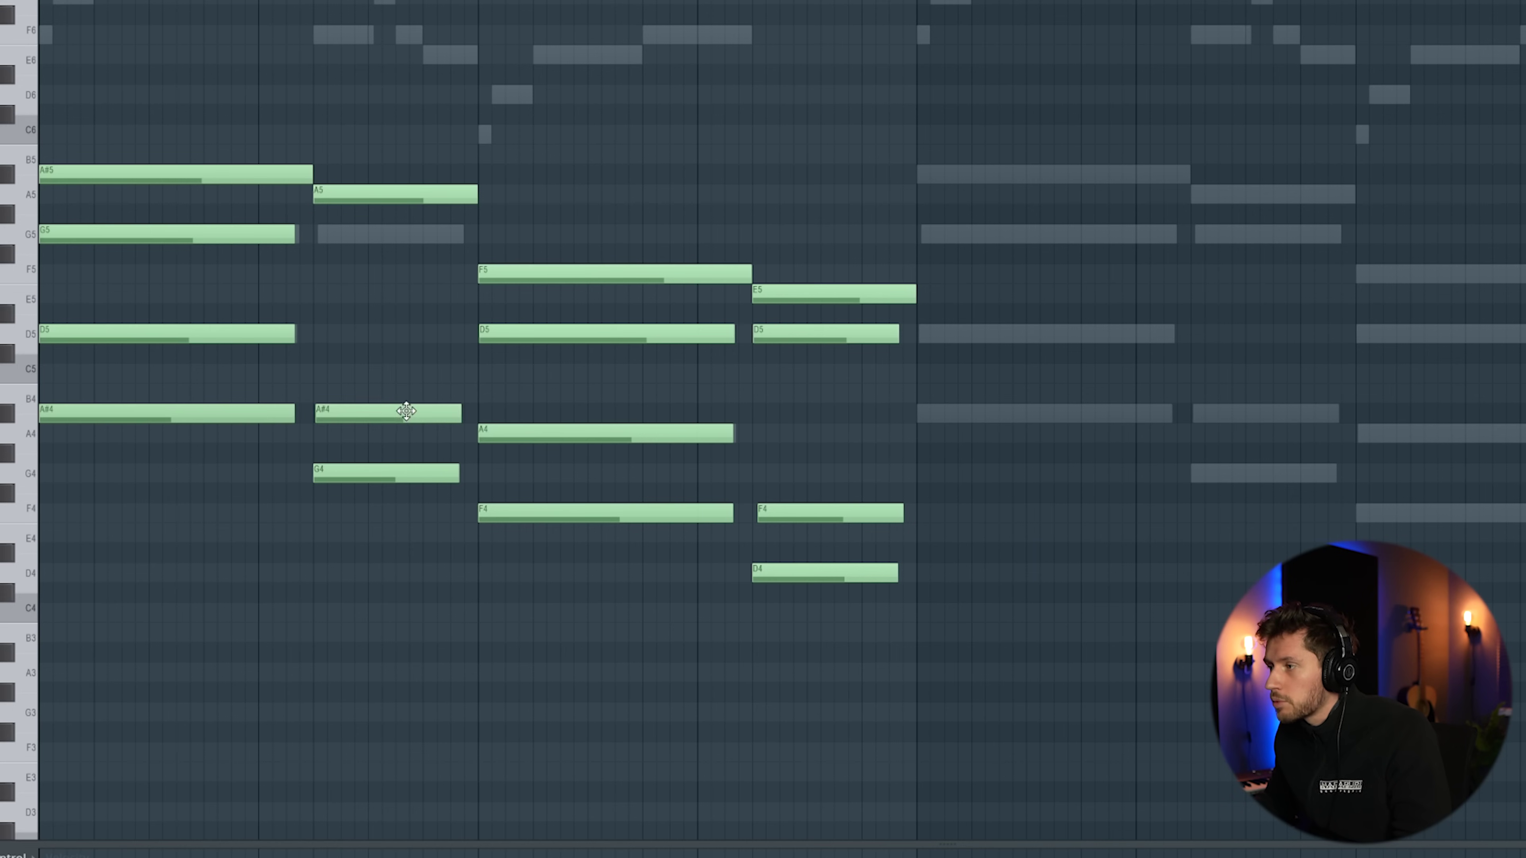
pyautogui.rightClick(402, 413)
pyautogui.click(324, 414)
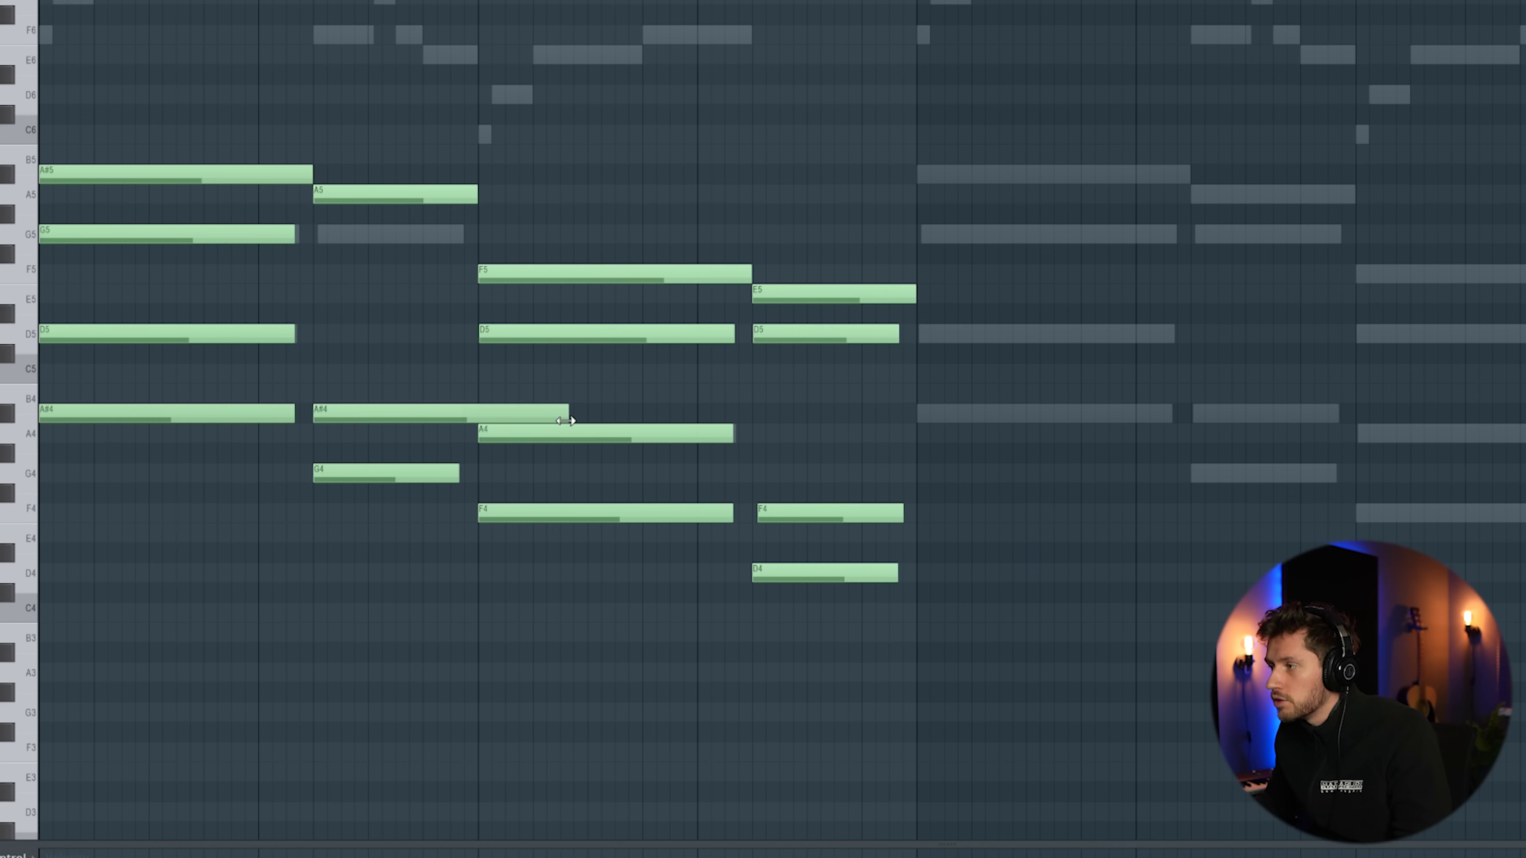
pyautogui.moveTo(568, 415); pyautogui.dragTo(431, 415)
pyautogui.rightClick(760, 512)
pyautogui.click(759, 510)
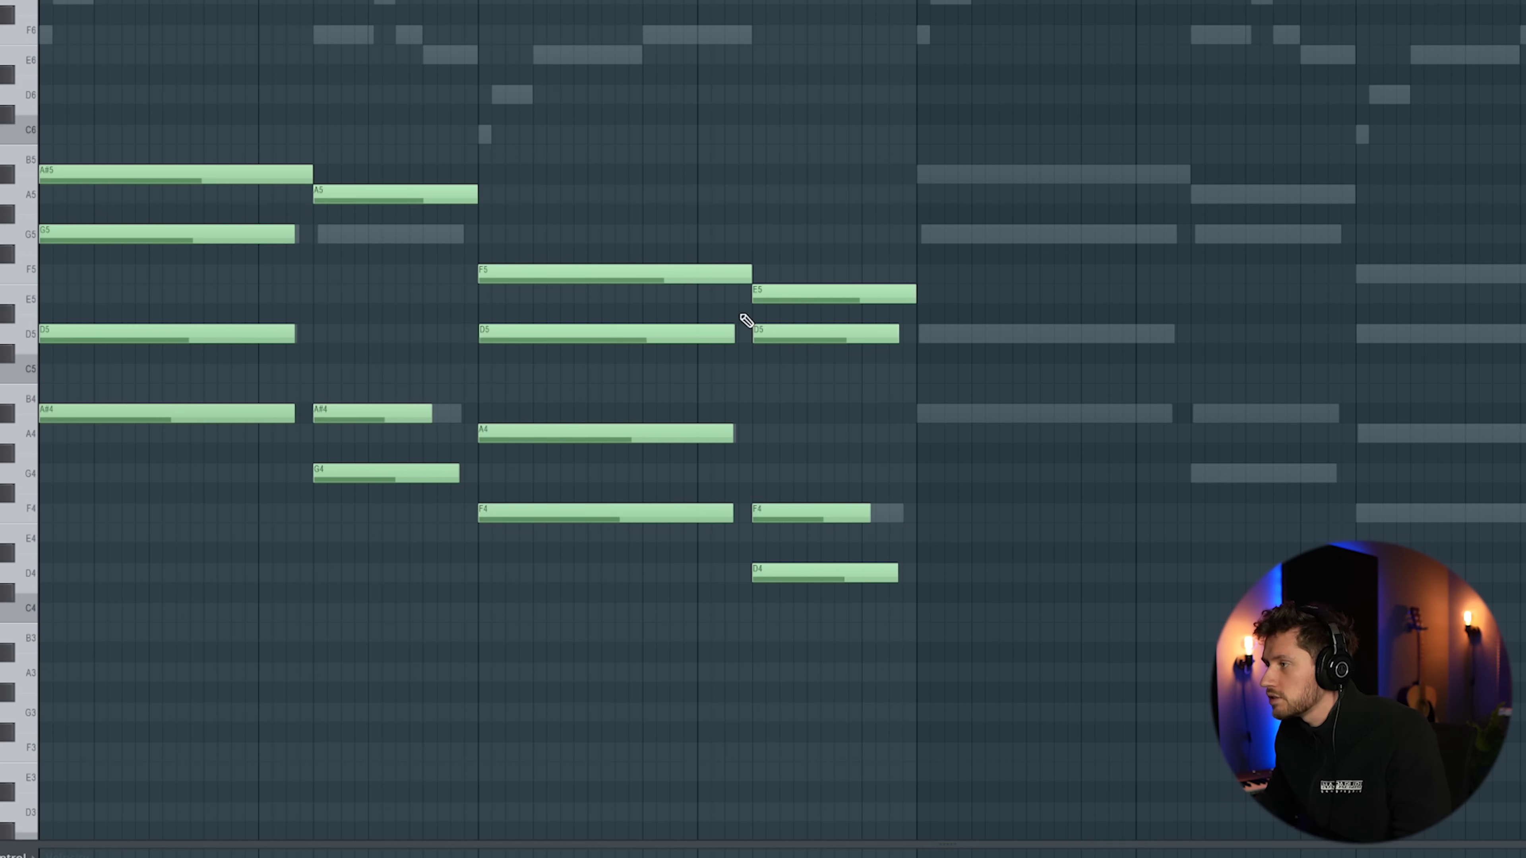
pyautogui.rightClick(756, 333)
pyautogui.click(755, 332)
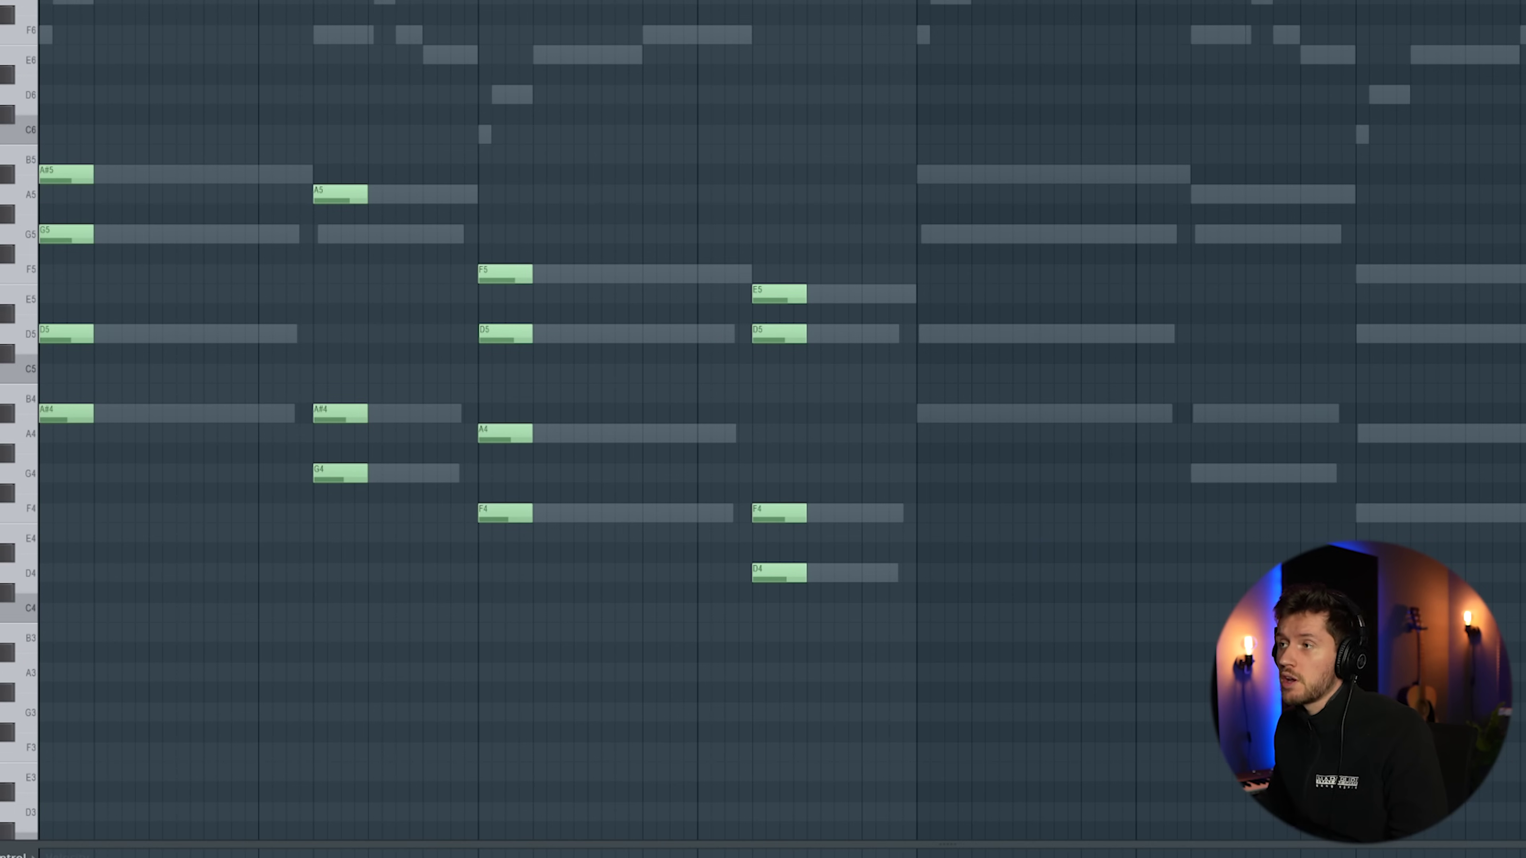
# Check the Ghost channels view option and set the piano roll's snap to 1/3 step.
pyautogui.click(19, 11)
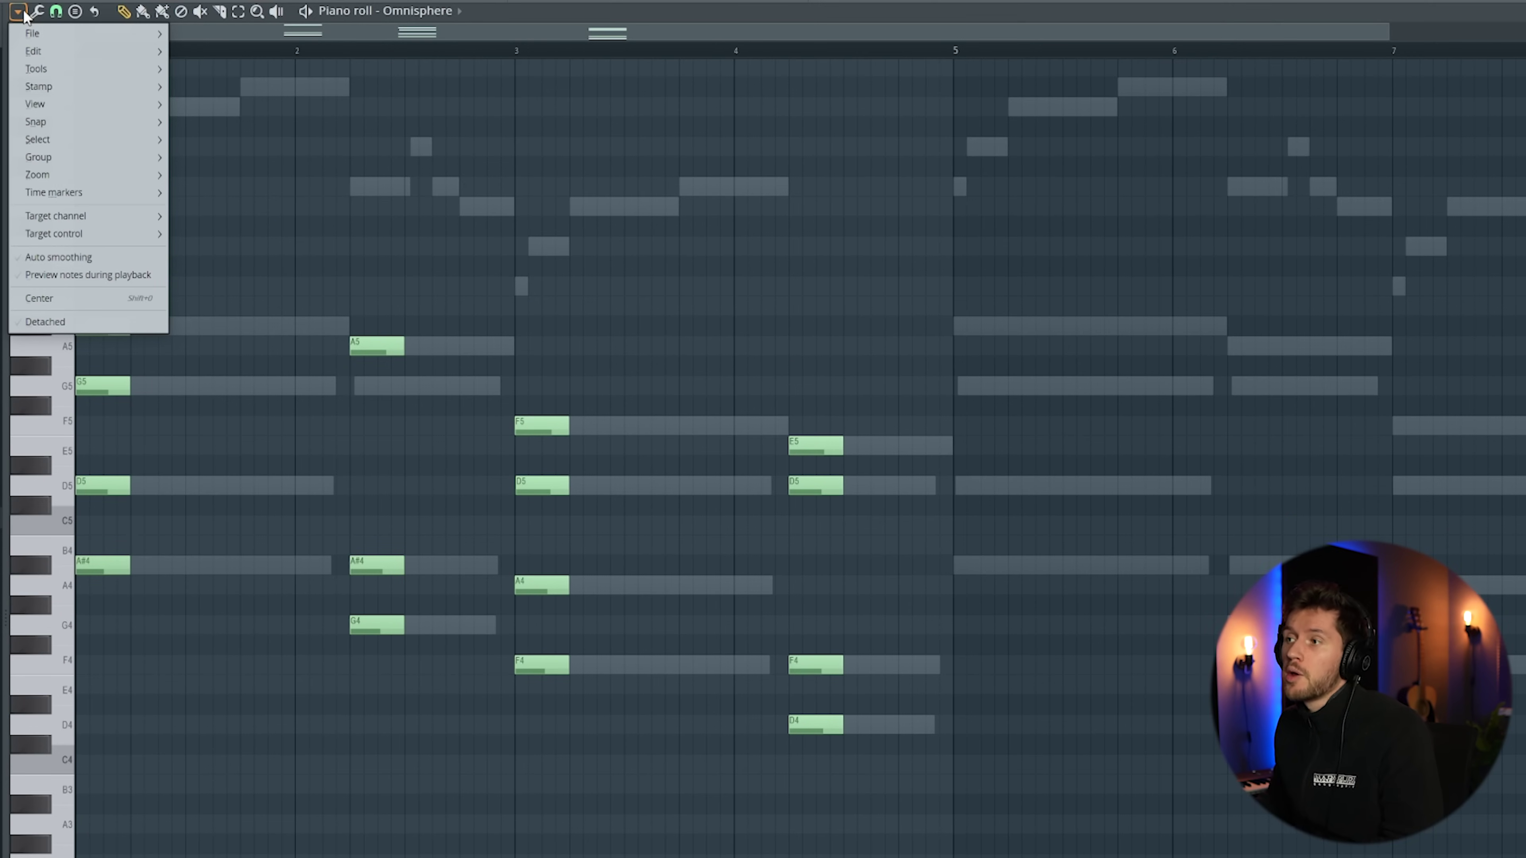
pyautogui.moveTo(54, 105)
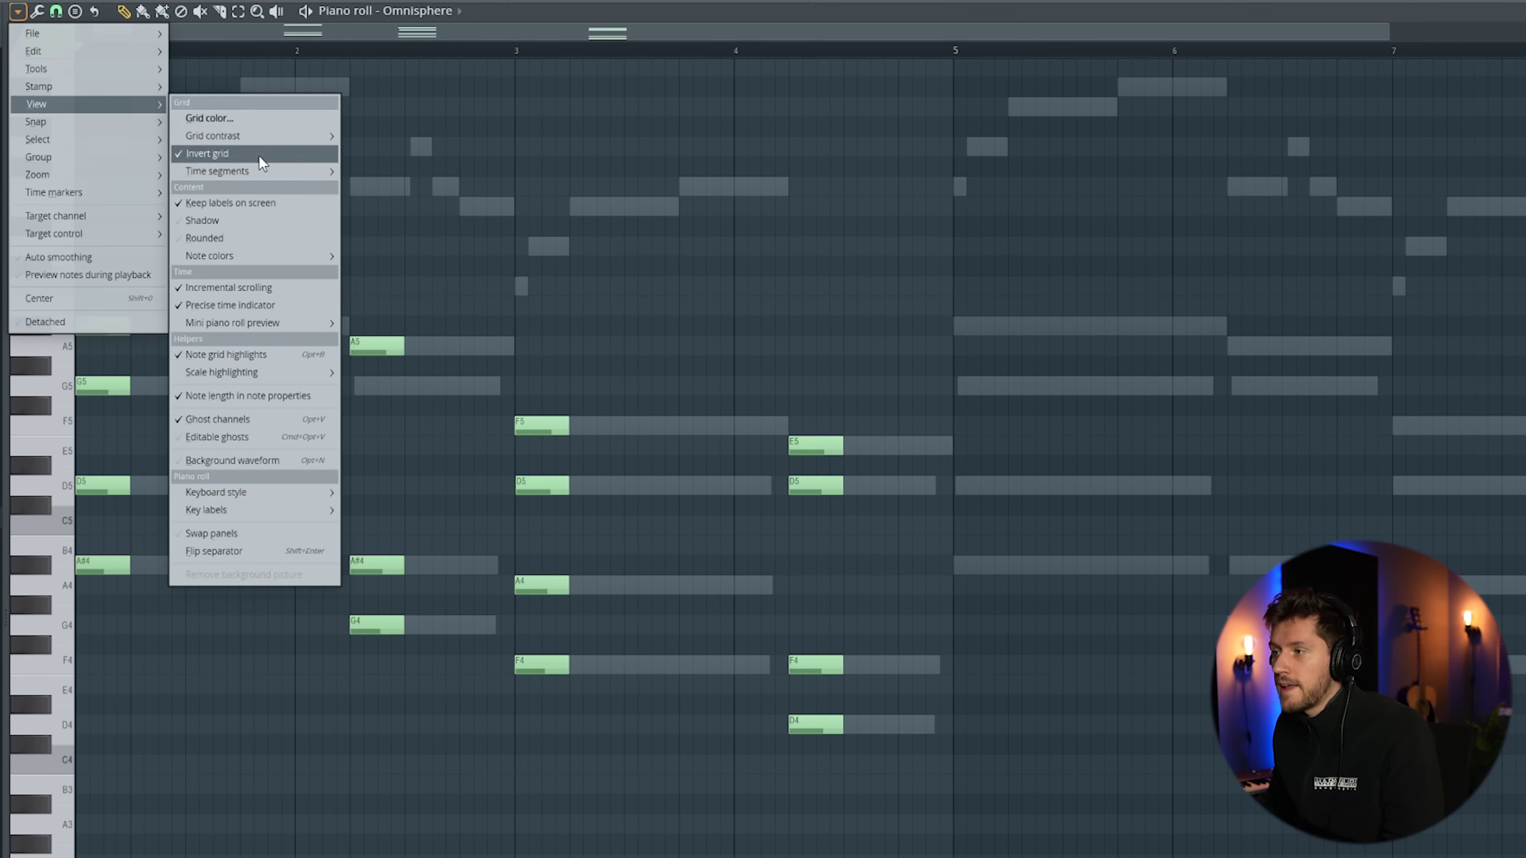
pyautogui.click(276, 419)
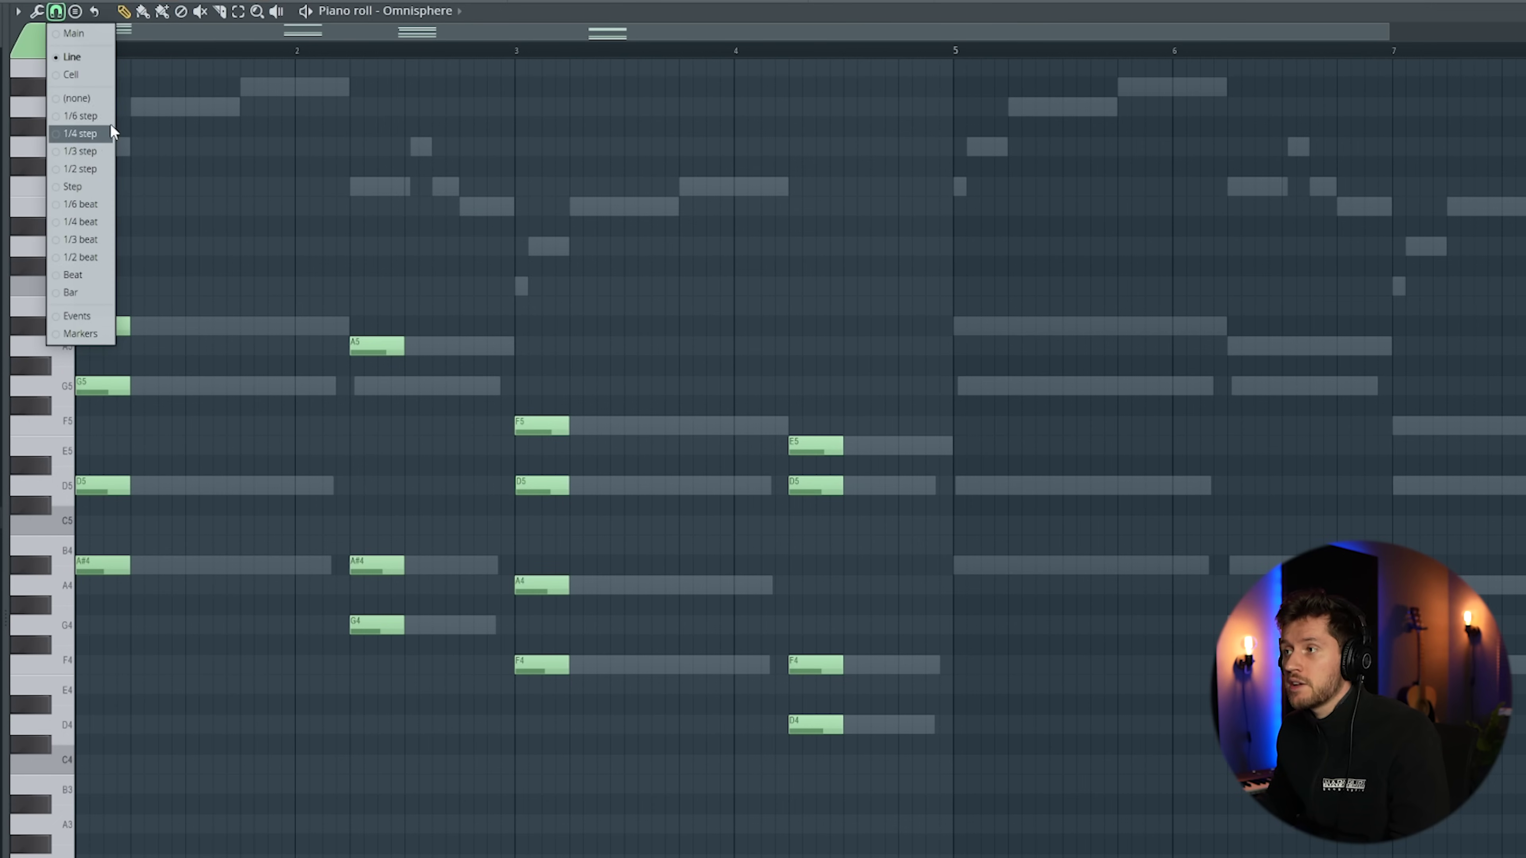
pyautogui.click(66, 148)
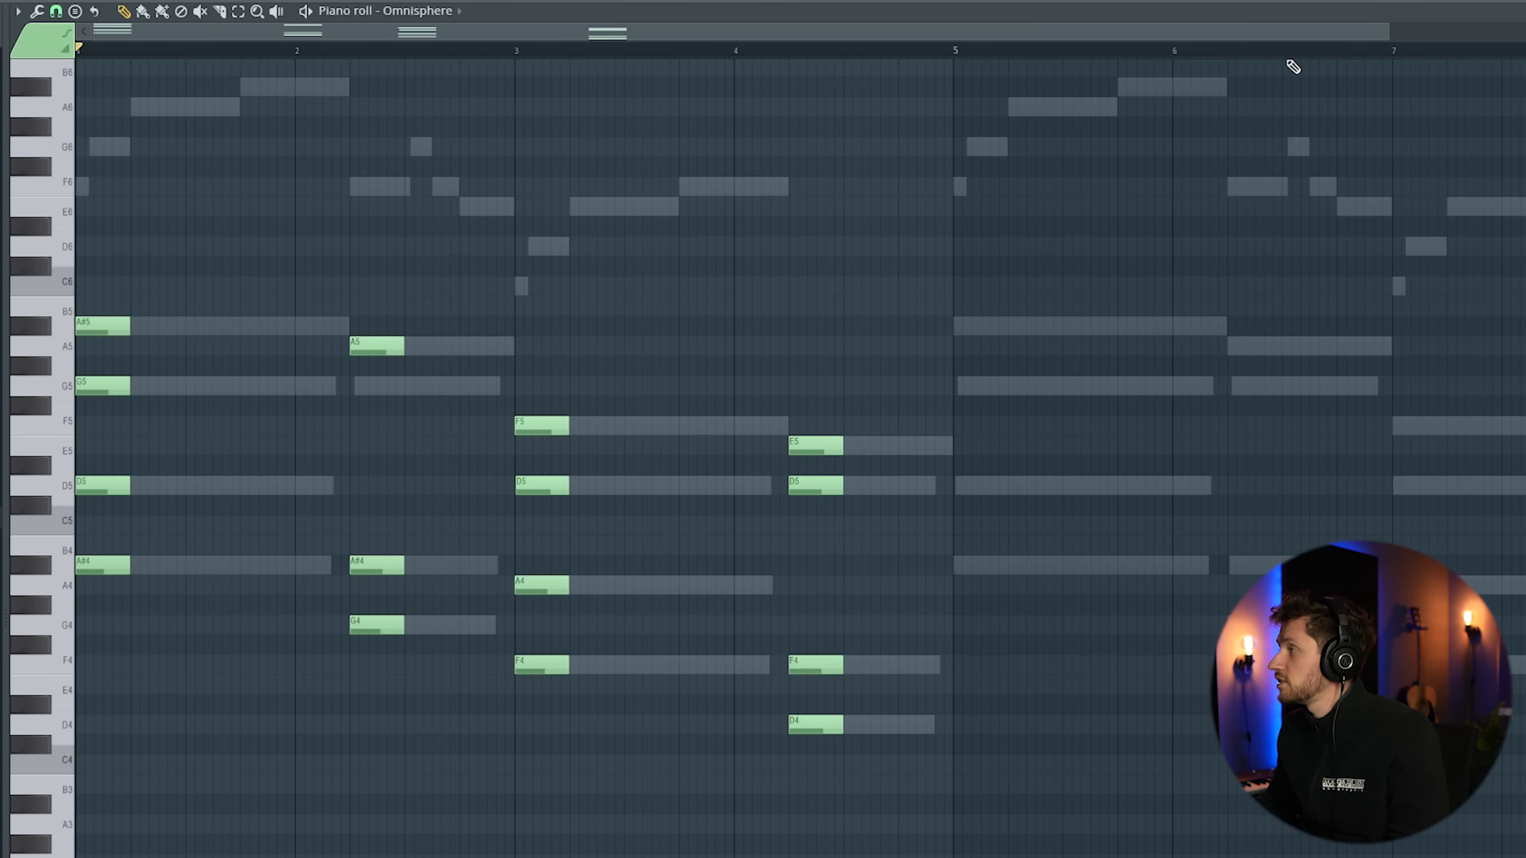
# Shorten the first chord's D5 and G5 to a third of their length, stagger them after the A#4 start, and play it back.
pyautogui.scroll(3, 363, 118)
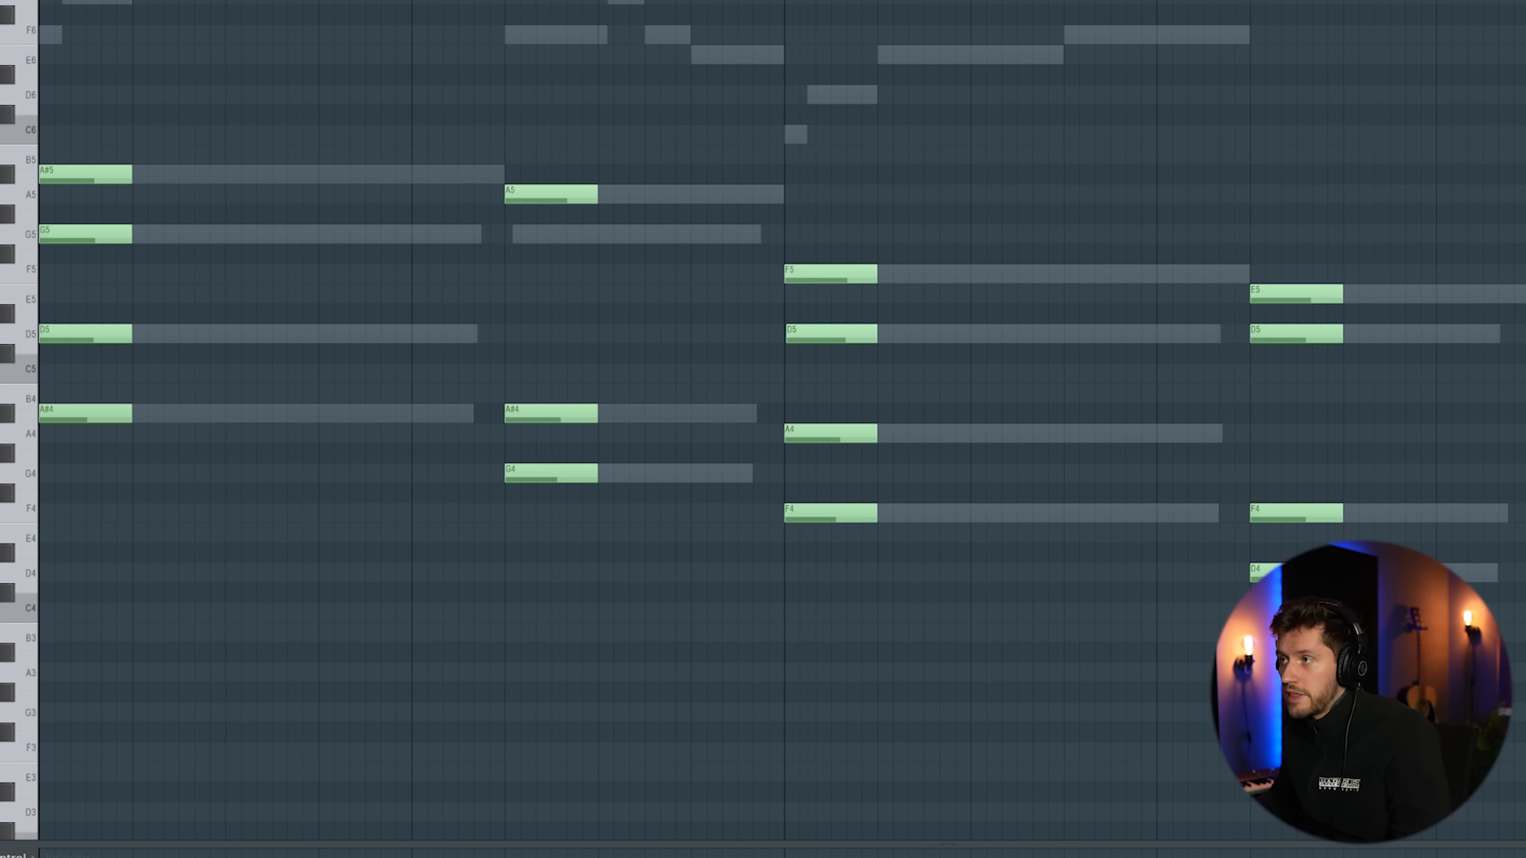
pyautogui.moveTo(43, 294); pyautogui.dragTo(160, 294)
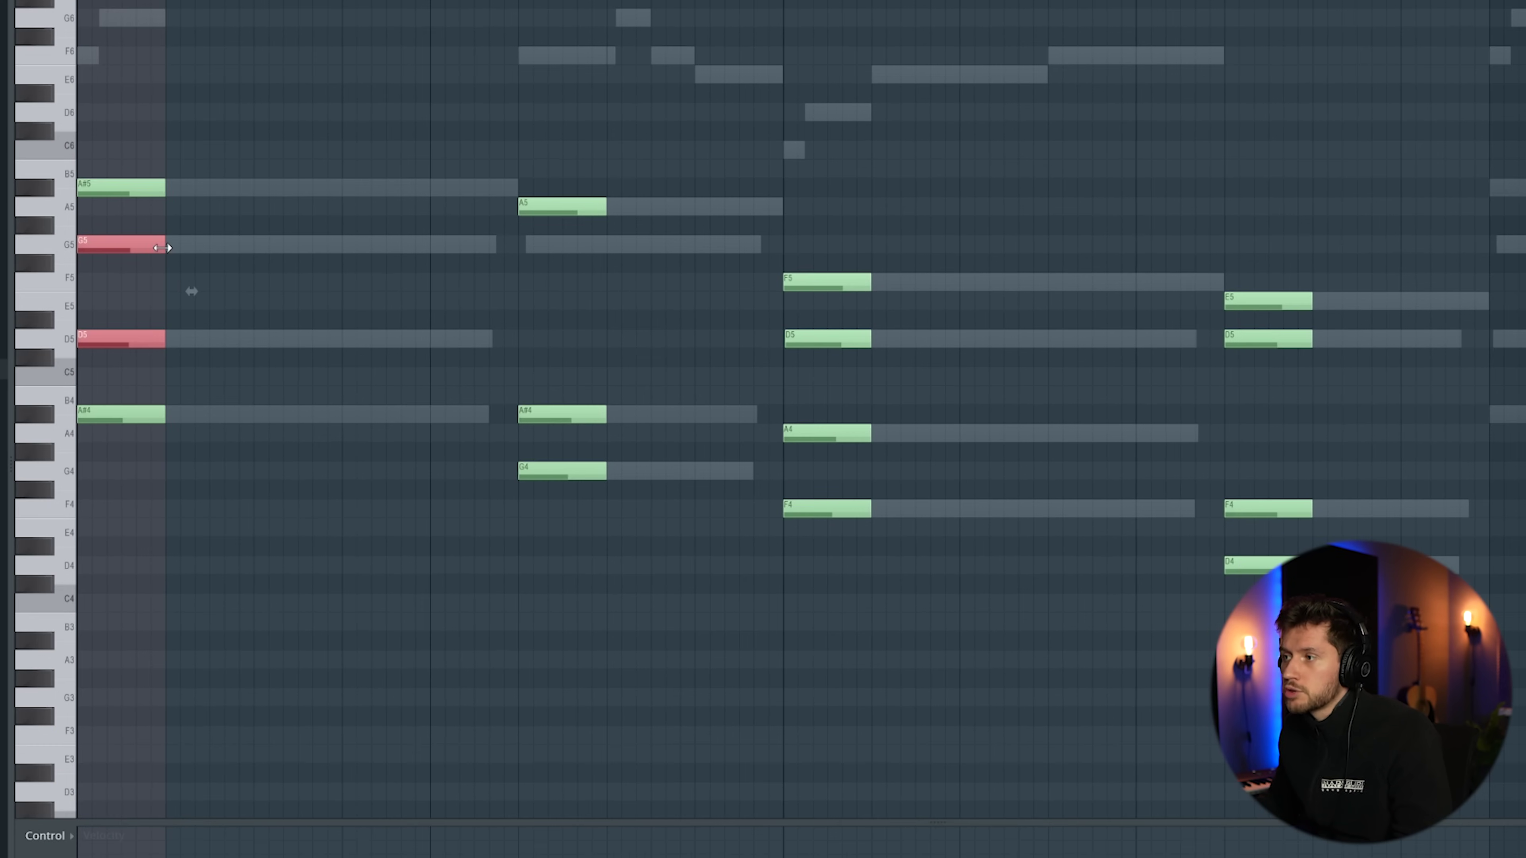
pyautogui.moveTo(132, 234)
pyautogui.mouseDown()
pyautogui.moveTo(83, 252)
pyautogui.moveTo(104, 263)
pyautogui.mouseUp()
pyautogui.click(102, 299)
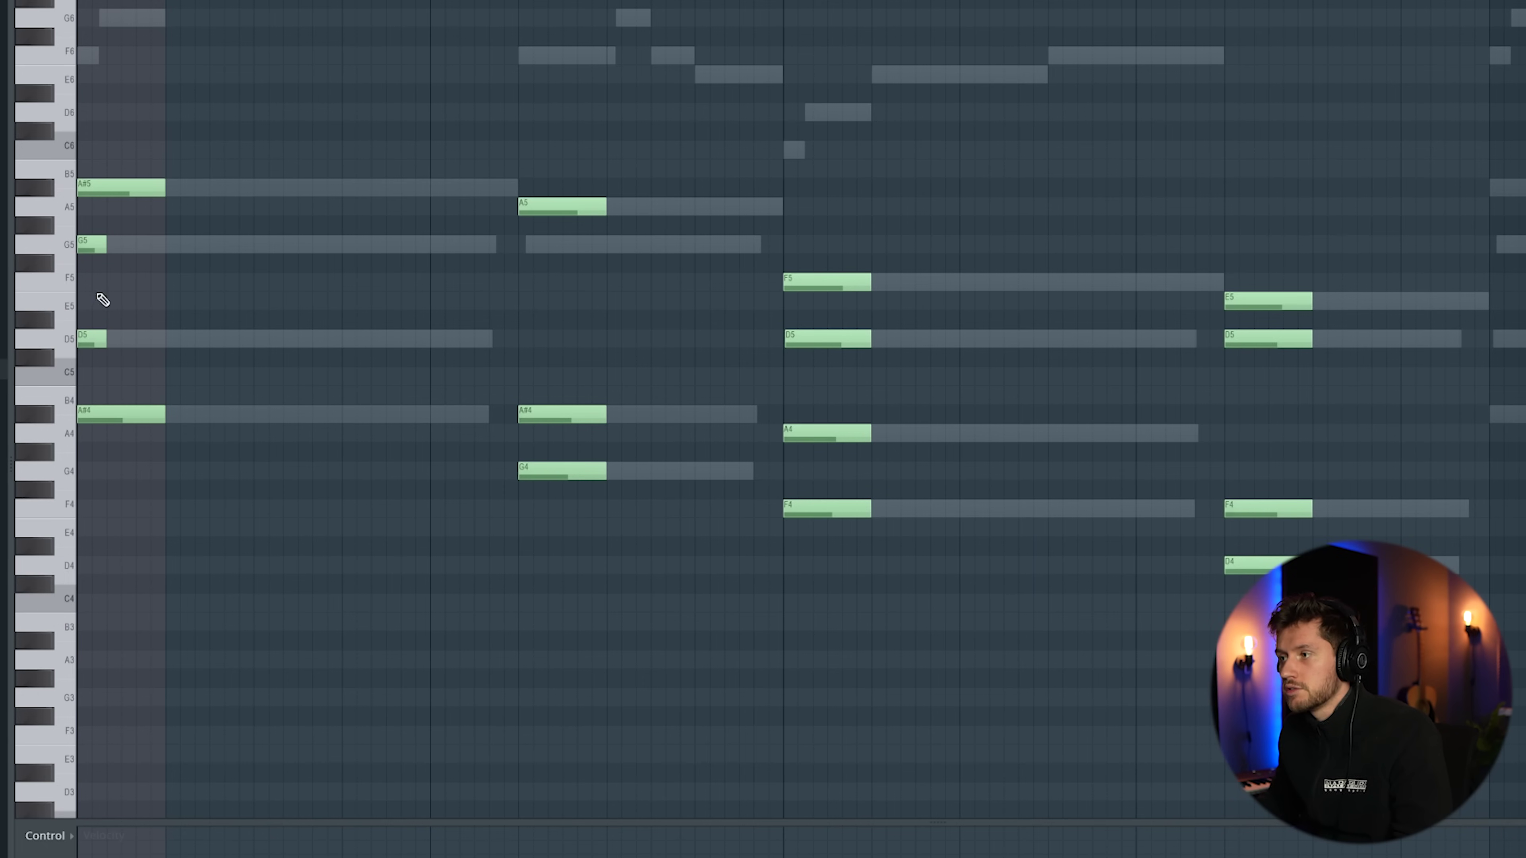
pyautogui.moveTo(87, 343); pyautogui.dragTo(117, 343)
pyautogui.moveTo(94, 248); pyautogui.dragTo(158, 241)
pyautogui.press('space')
pyautogui.press('space')
pyautogui.press('space')
pyautogui.press('space')
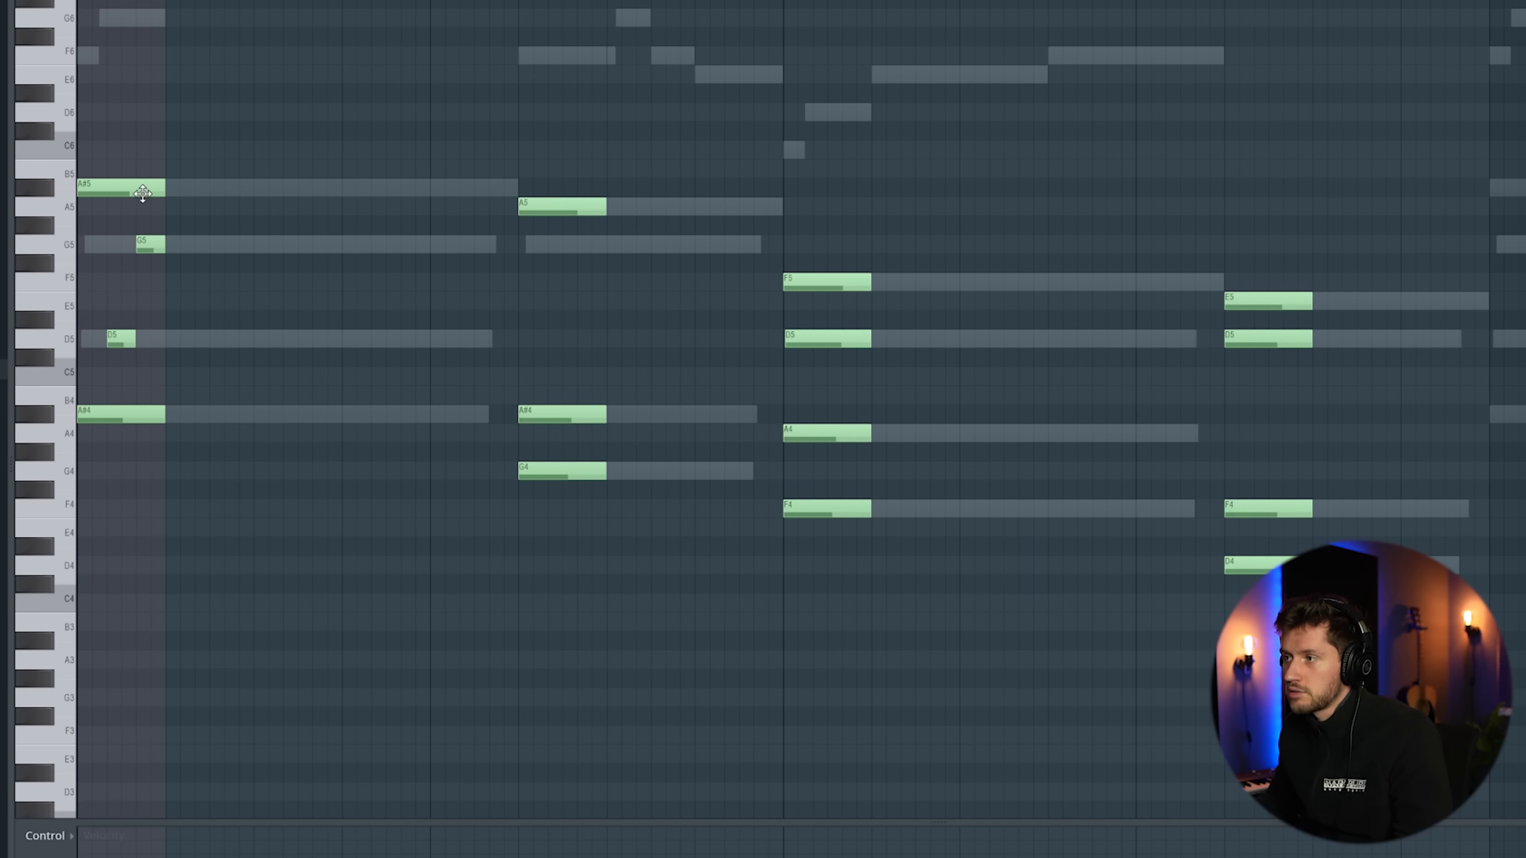
# Duplicate the A#4, D5 and G5 figure four times to fill the first chord's length and play it back.
pyautogui.moveTo(122, 235); pyautogui.dragTo(162, 448)
pyautogui.hotkey('ctrl', 'b')
pyautogui.hotkey('ctrl', 'b')
pyautogui.hotkey('ctrl', 'b')
pyautogui.hotkey('ctrl', 'b')
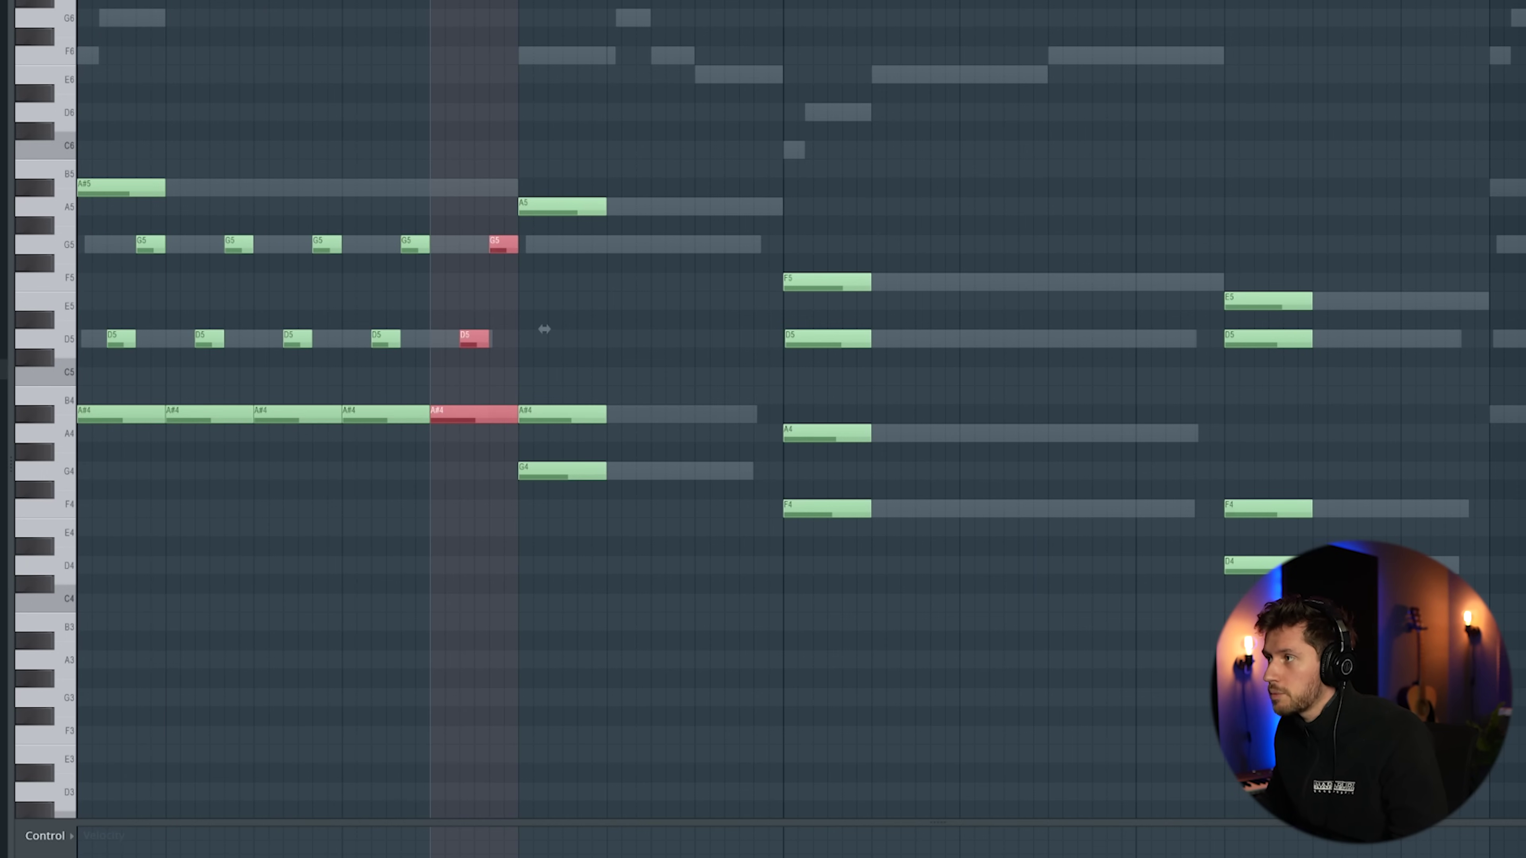
pyautogui.hotkey('ctrl', 'd')
pyautogui.press('space')
pyautogui.press('space')
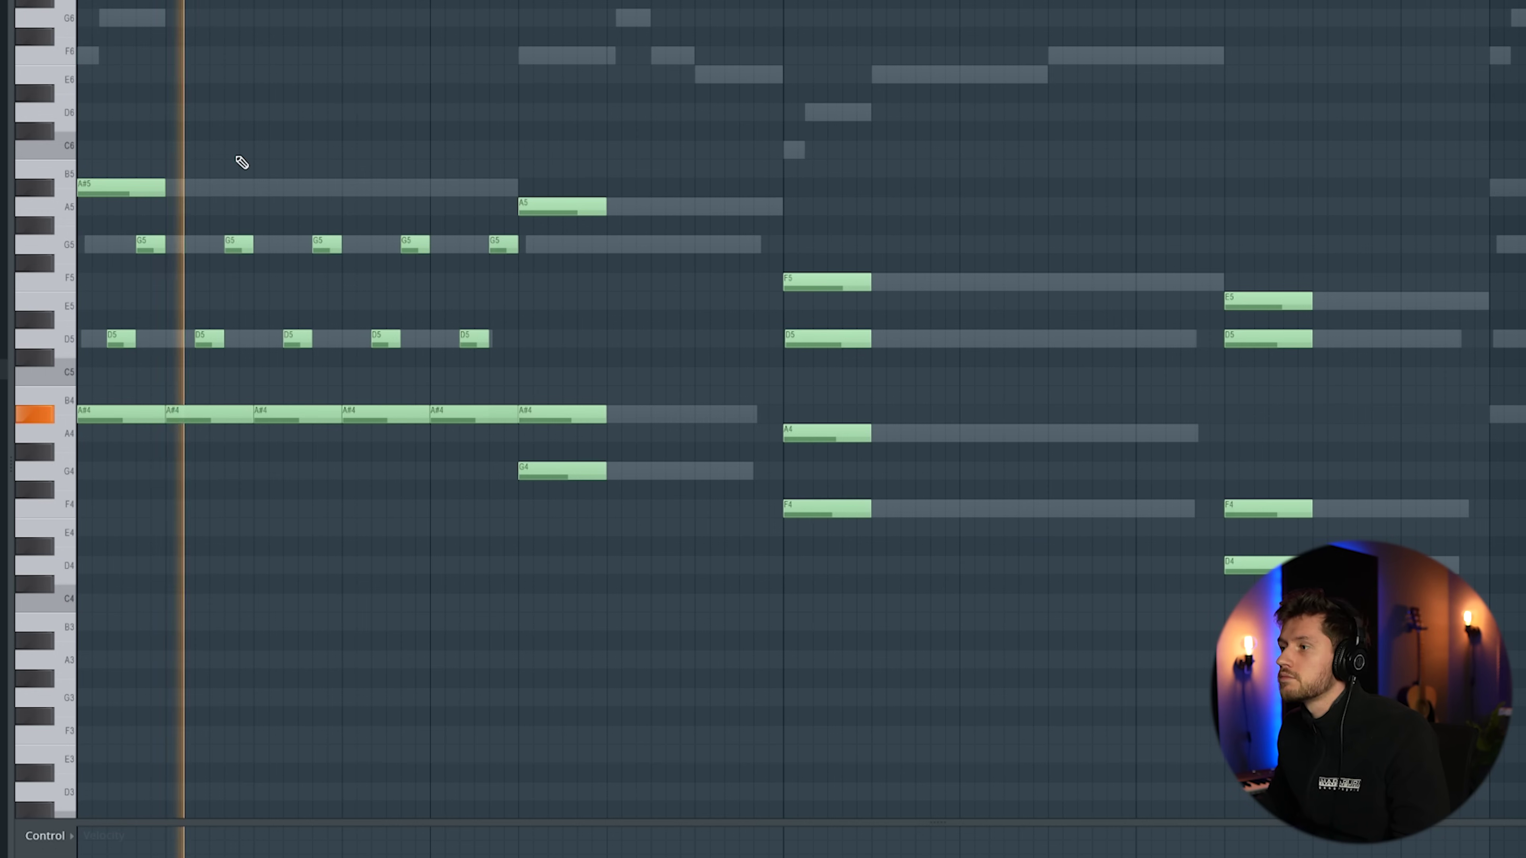
pyautogui.press('space')
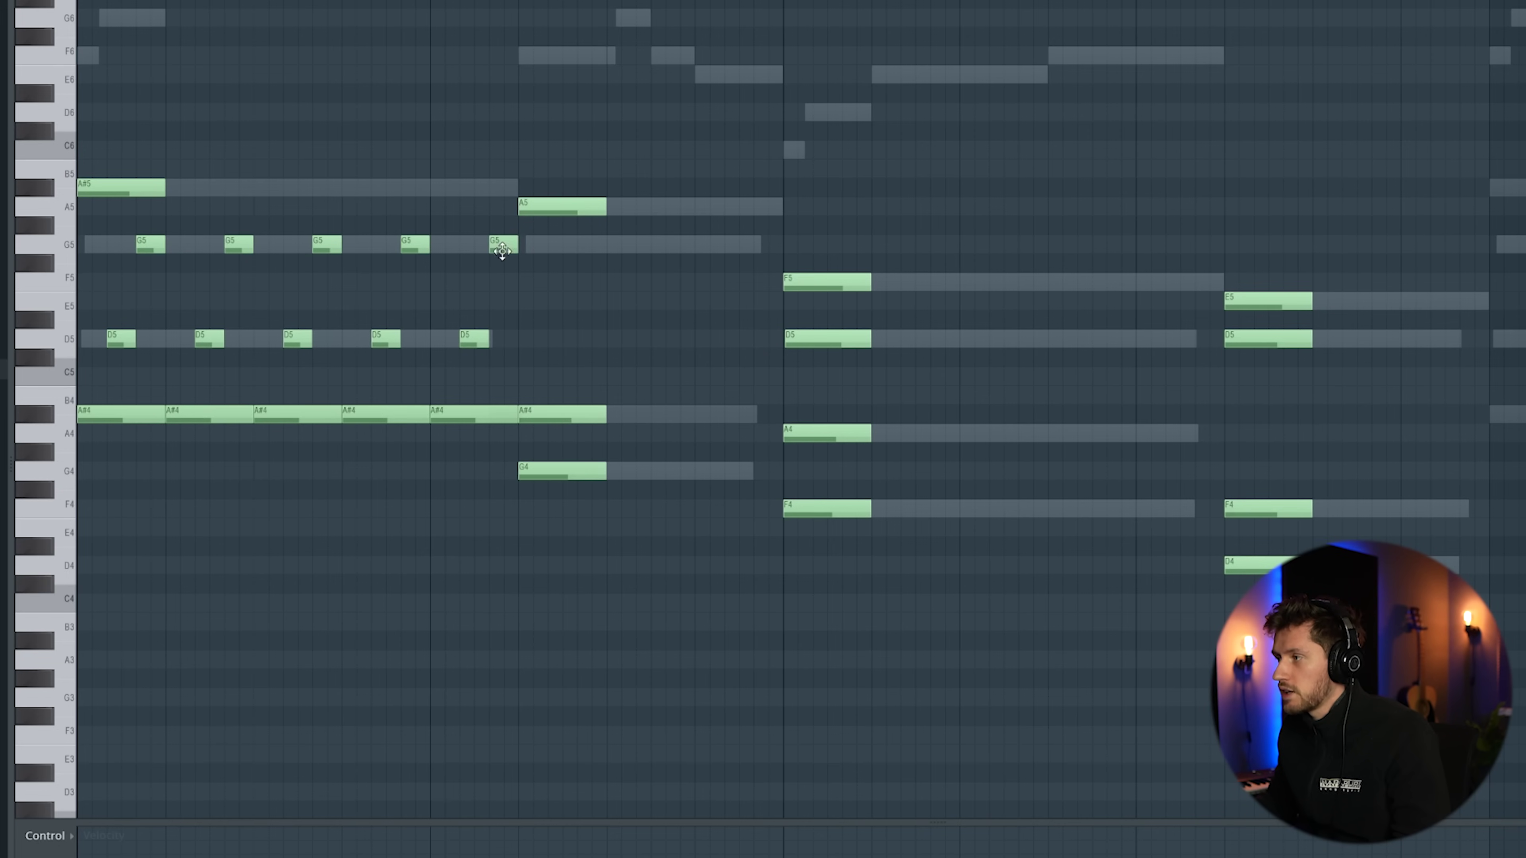
# Copy three pairs of short D5 and G5 notes into the second chord, replacing its A#4 and lowering the copied D5s to A#4.
pyautogui.moveTo(276, 215); pyautogui.dragTo(518, 350)
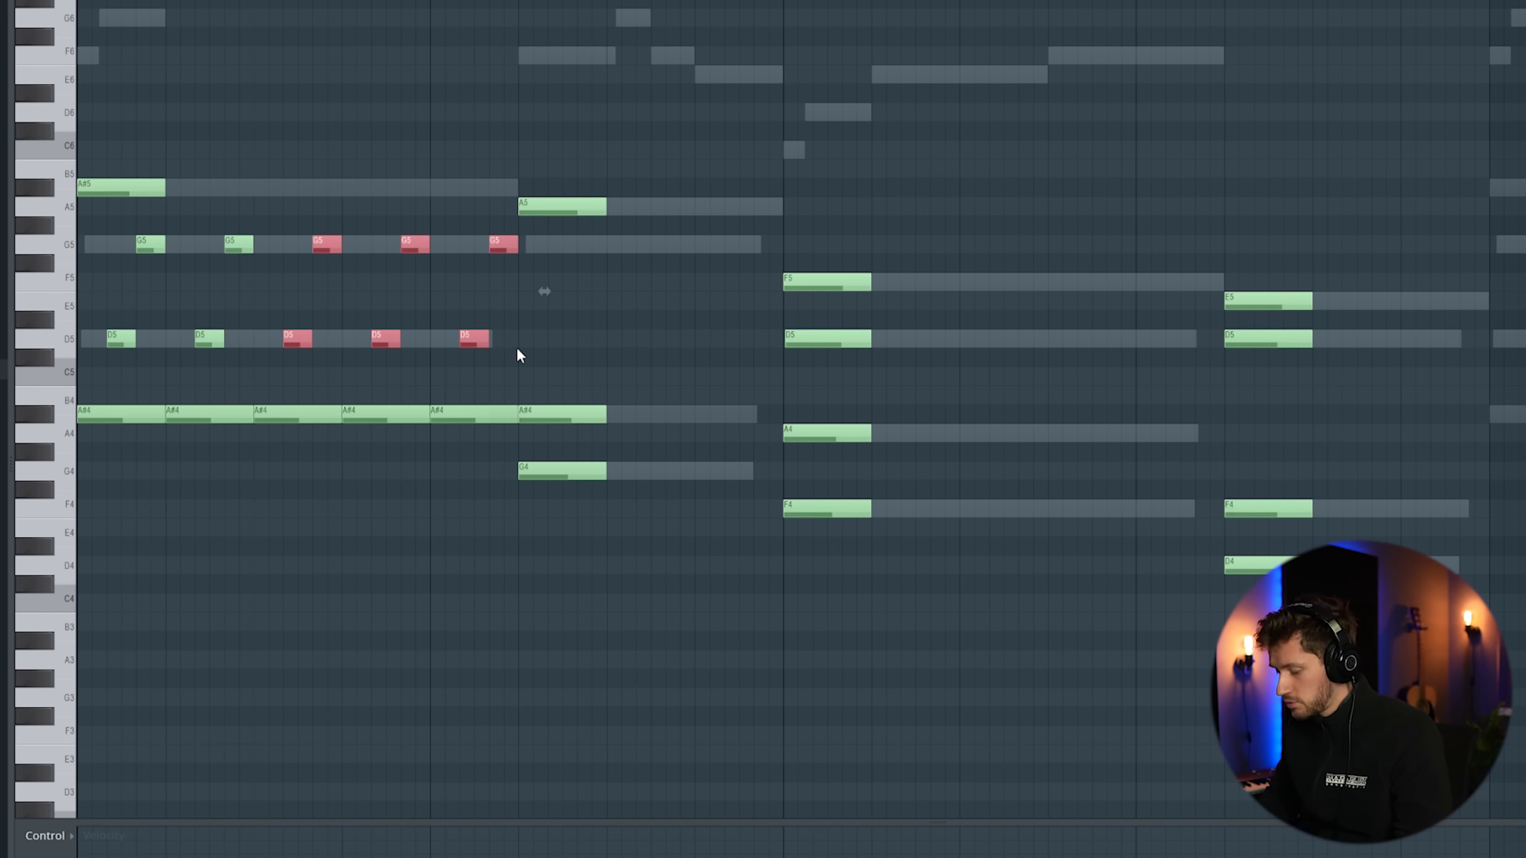
pyautogui.hotkey('ctrl', 'b')
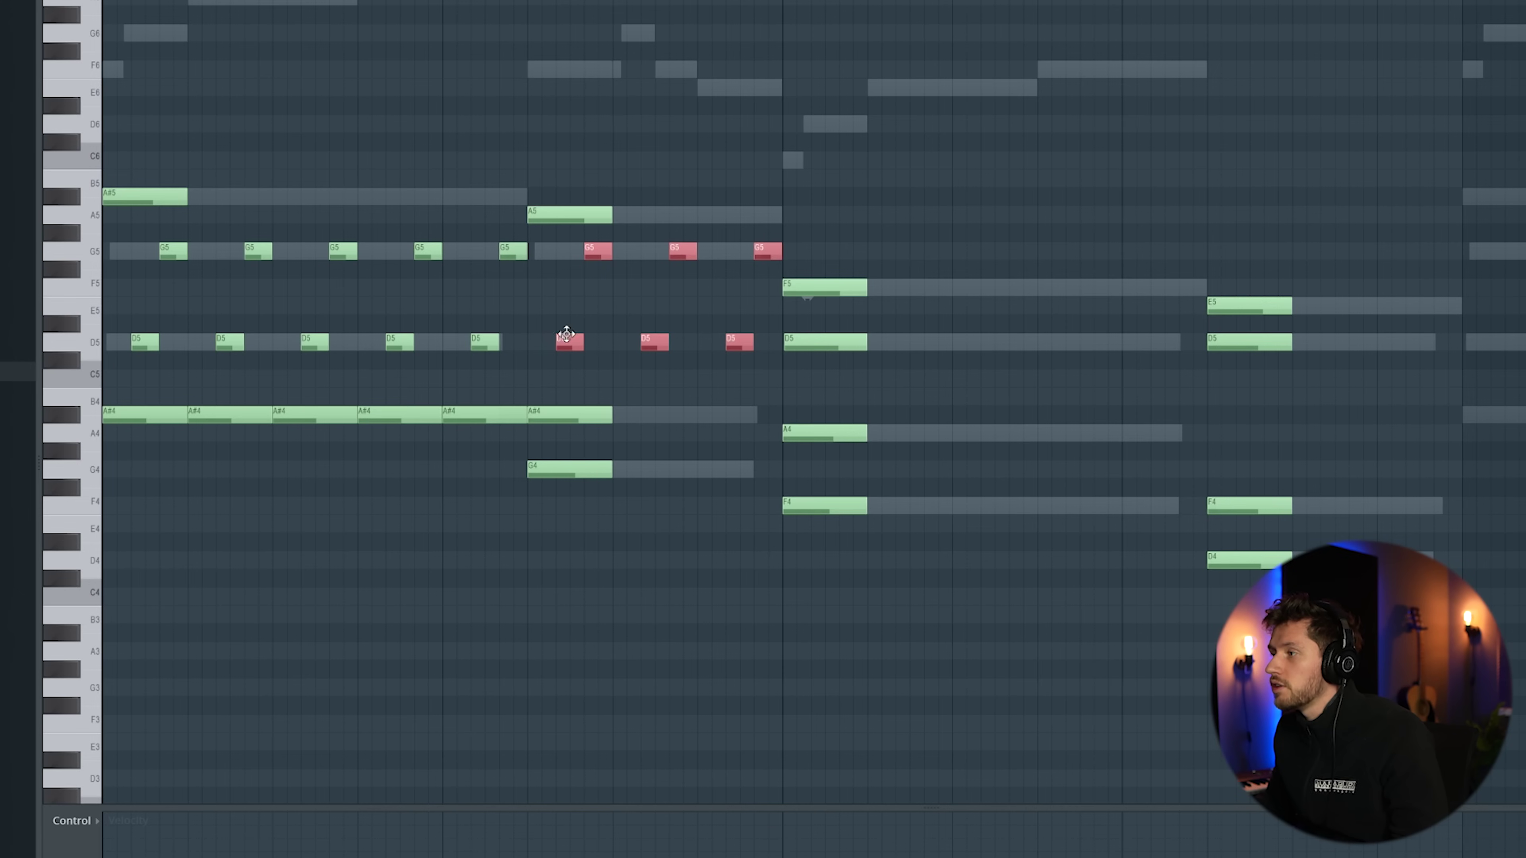
pyautogui.rightClick(561, 416)
pyautogui.moveTo(560, 313); pyautogui.dragTo(730, 419)
pyautogui.rightClick(820, 126)
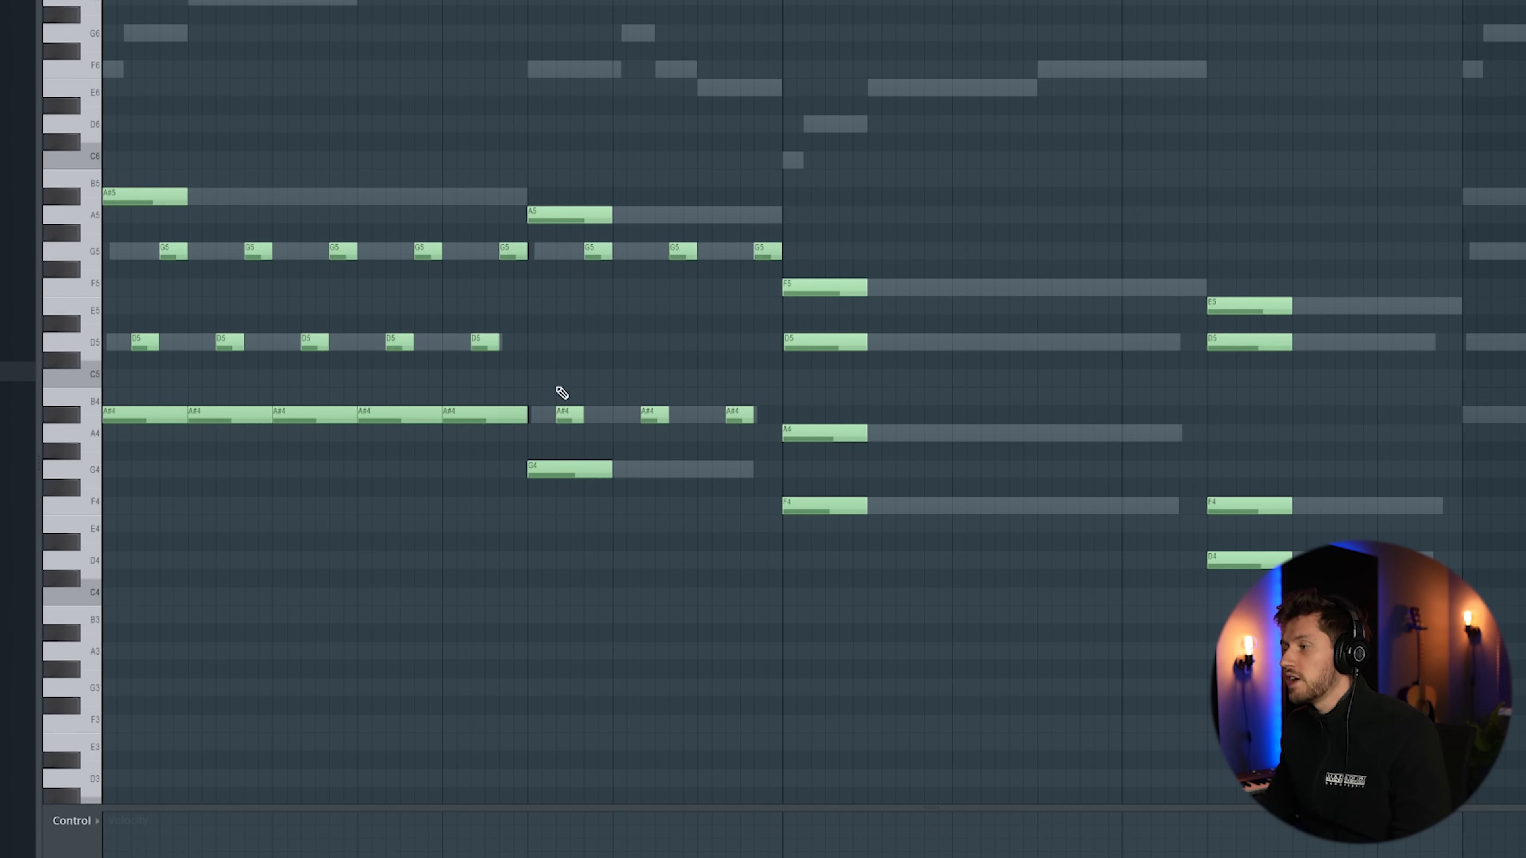
# Add two more G4 notes to fill the second chord's bass line and play back the pattern.
pyautogui.press('space')
pyautogui.moveTo(608, 472)
pyautogui.mouseDown()
pyautogui.moveTo(743, 472)
pyautogui.moveTo(618, 472)
pyautogui.mouseUp()
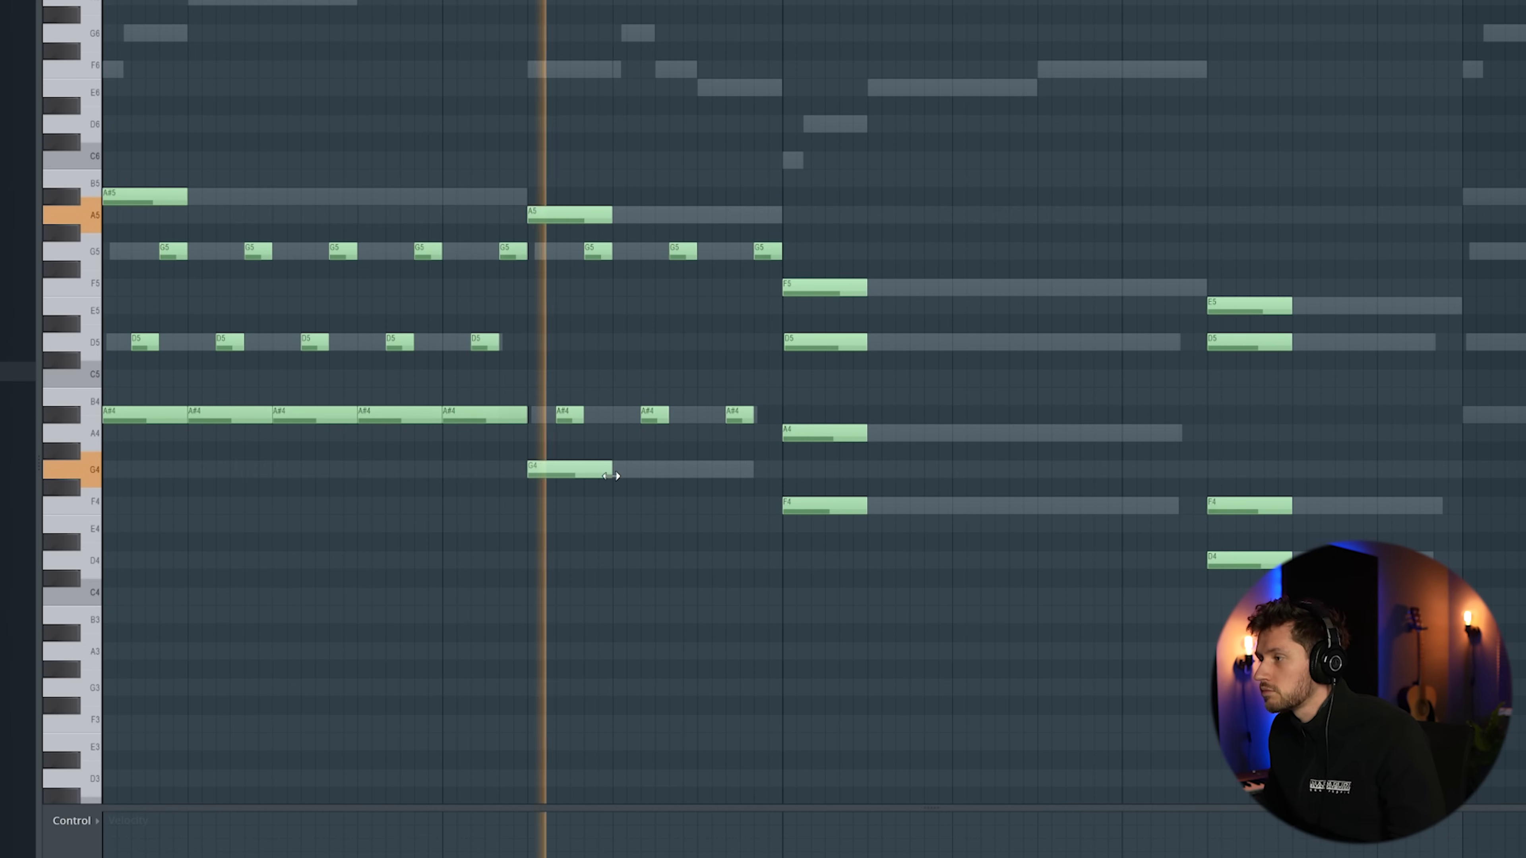
pyautogui.press('space')
pyautogui.click(616, 470)
pyautogui.click(703, 474)
pyautogui.press('space')
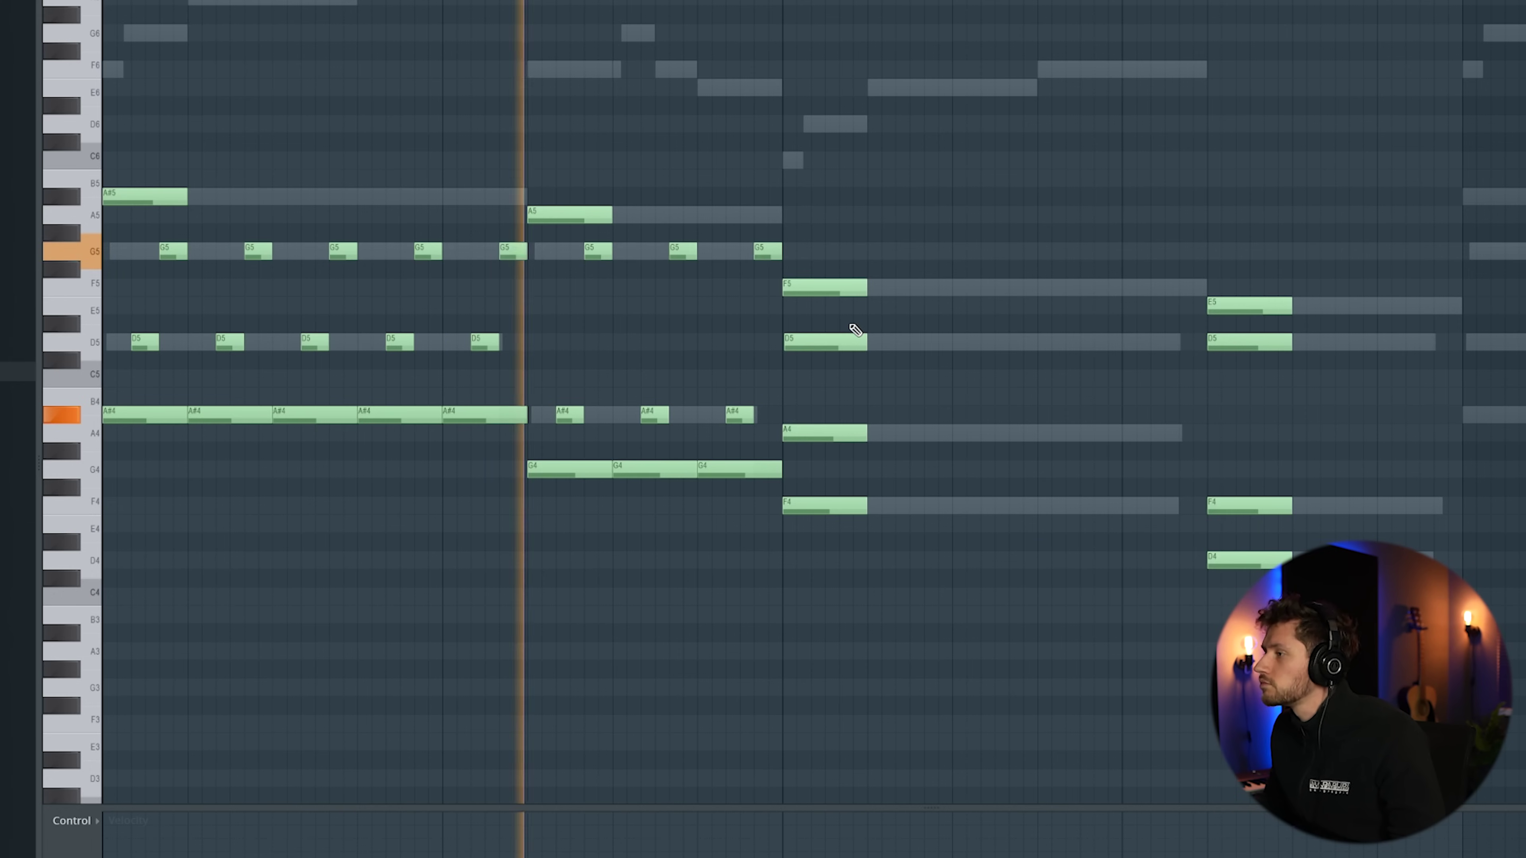
pyautogui.press('space')
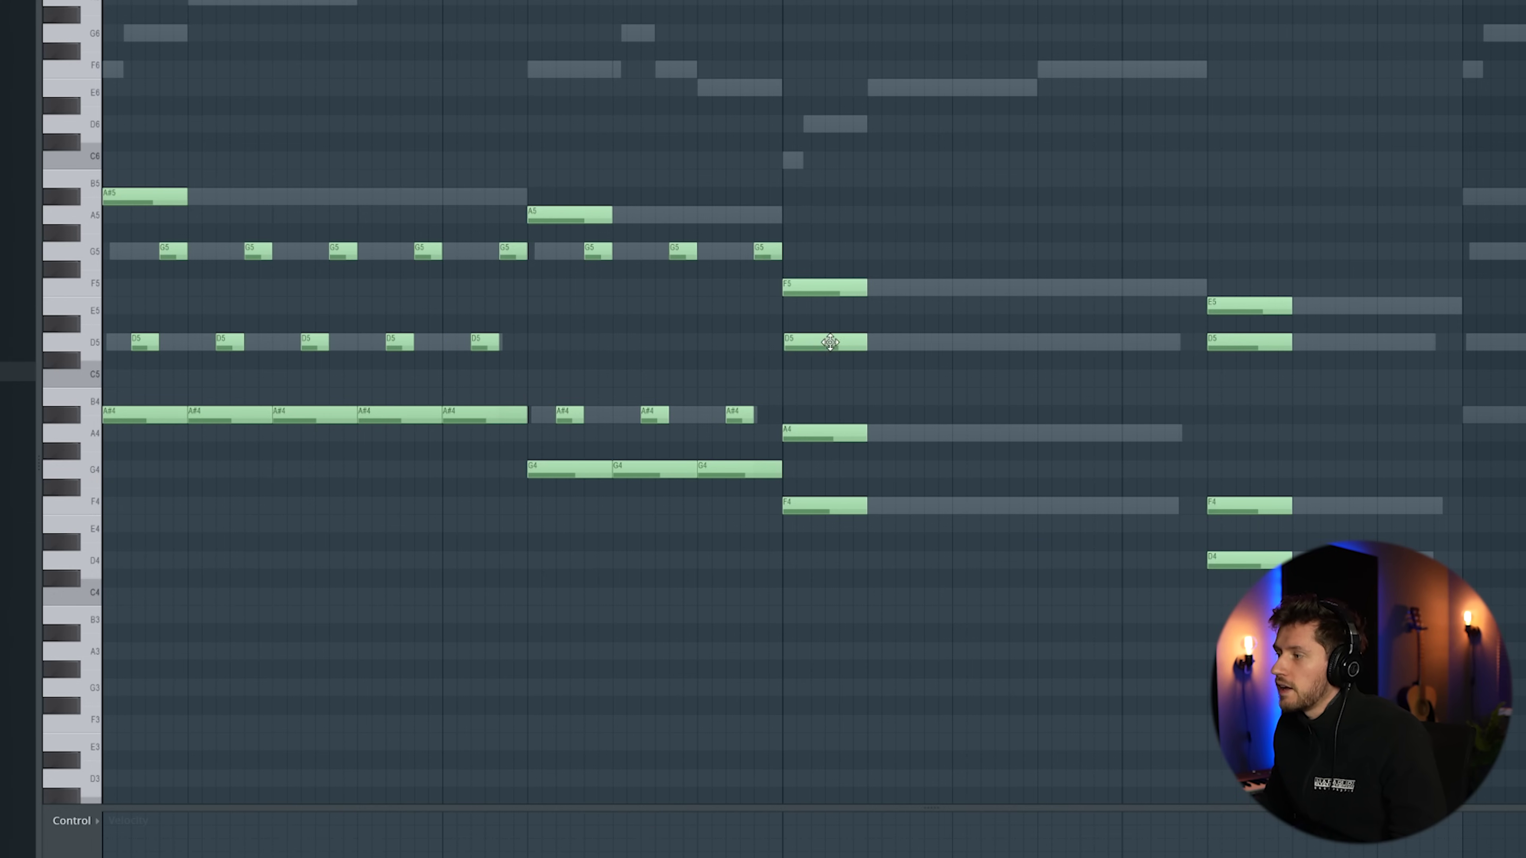
# Fill the third chord with staggered short A4 and D5 notes over repeated F4s, extend F5 to full length, and play it back.
pyautogui.rightClick(830, 343)
pyautogui.rightClick(833, 434)
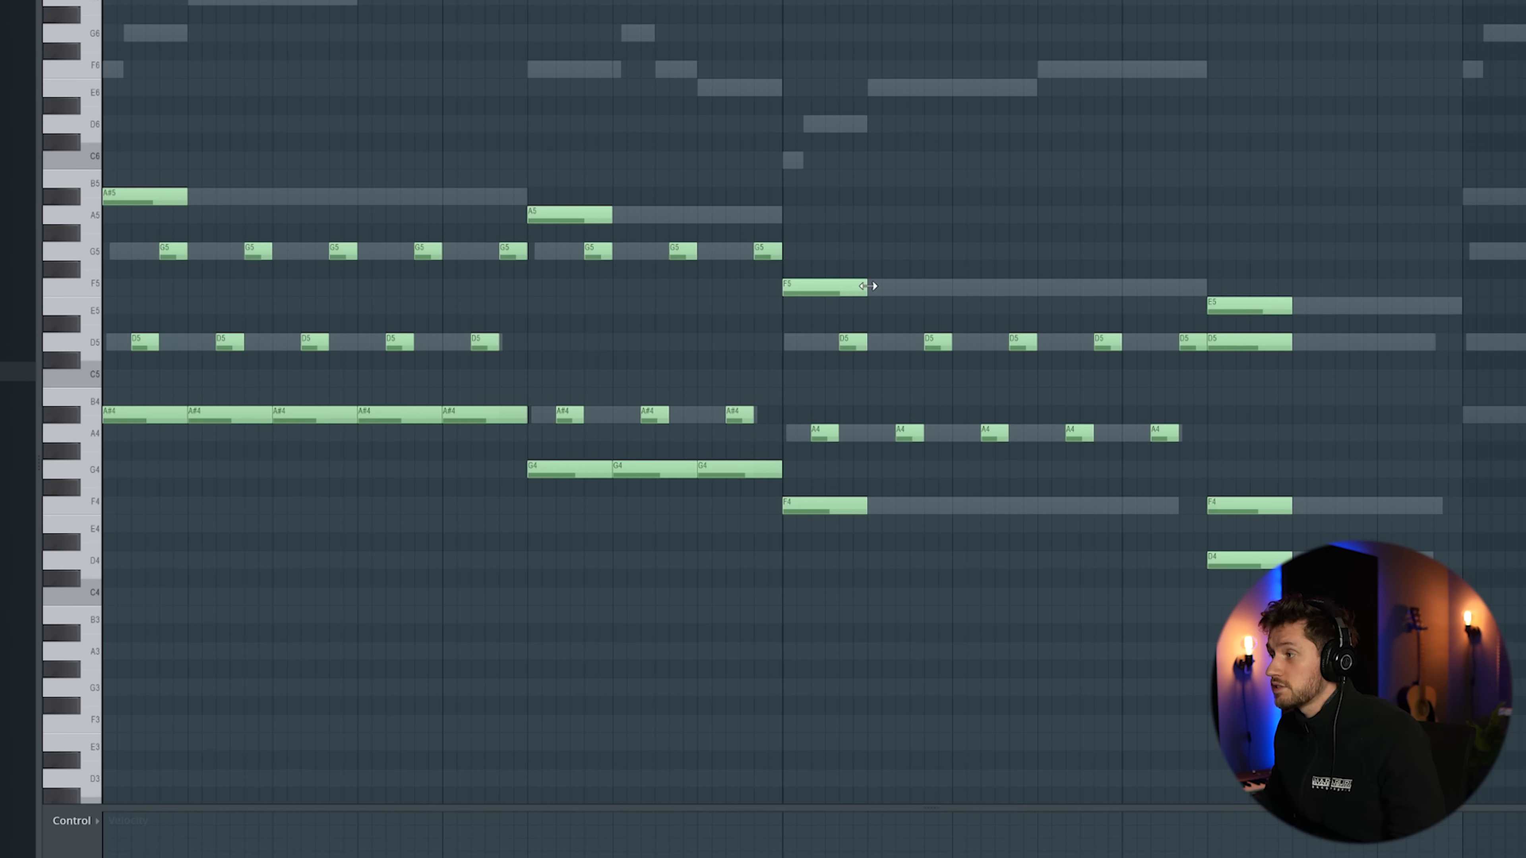
pyautogui.moveTo(868, 286); pyautogui.dragTo(1207, 286)
pyautogui.press('space')
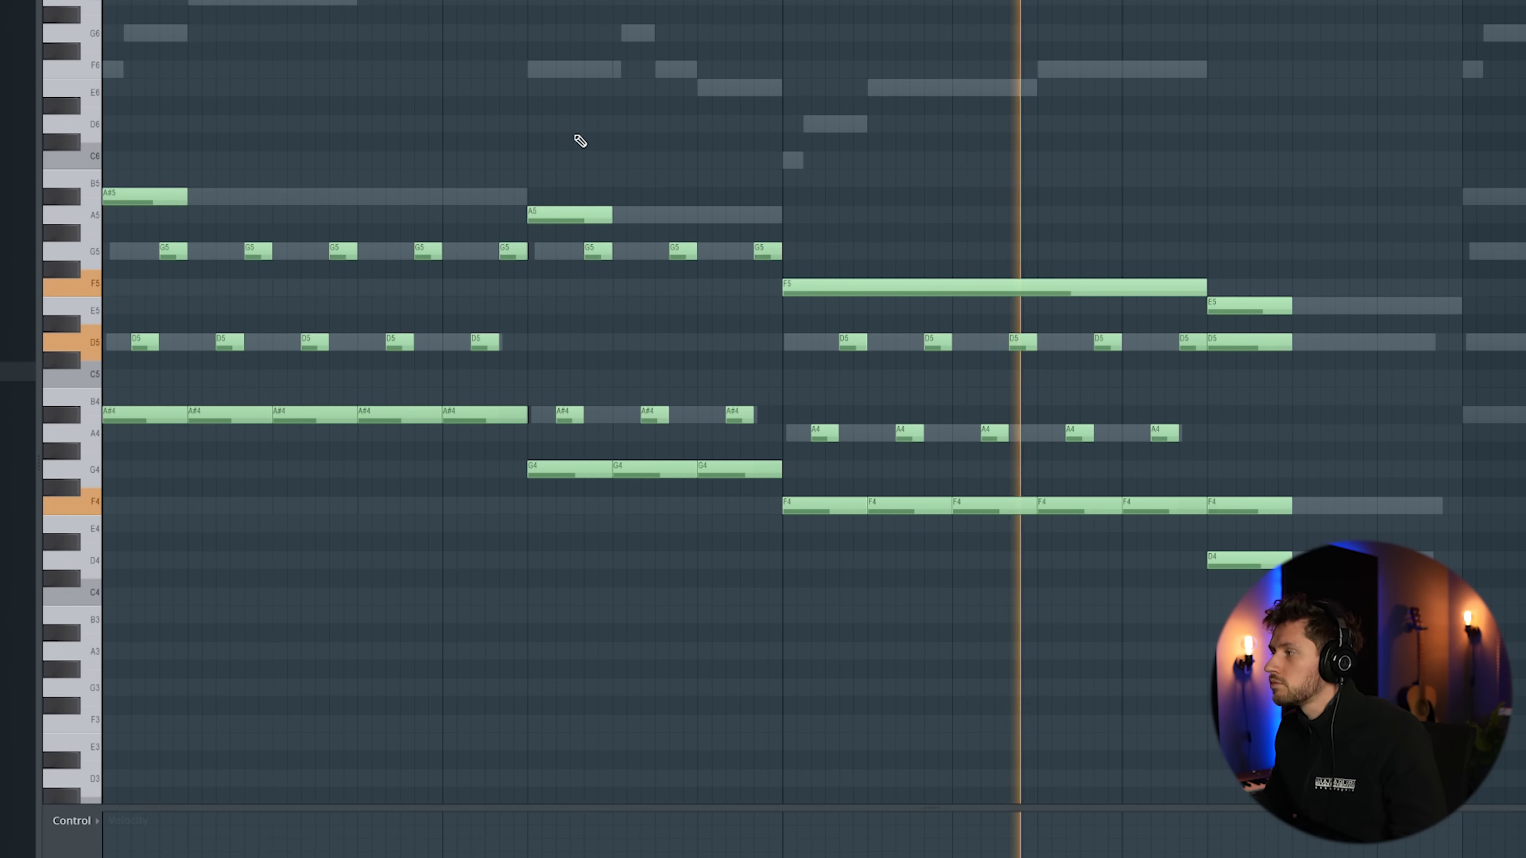
pyautogui.press('space')
# Fill the fourth chord with staggered short F4 and D5 notes over repeated D4s, and extend the remaining top notes to full chord length.
pyautogui.rightClick(1249, 342)
pyautogui.rightClick(1248, 505)
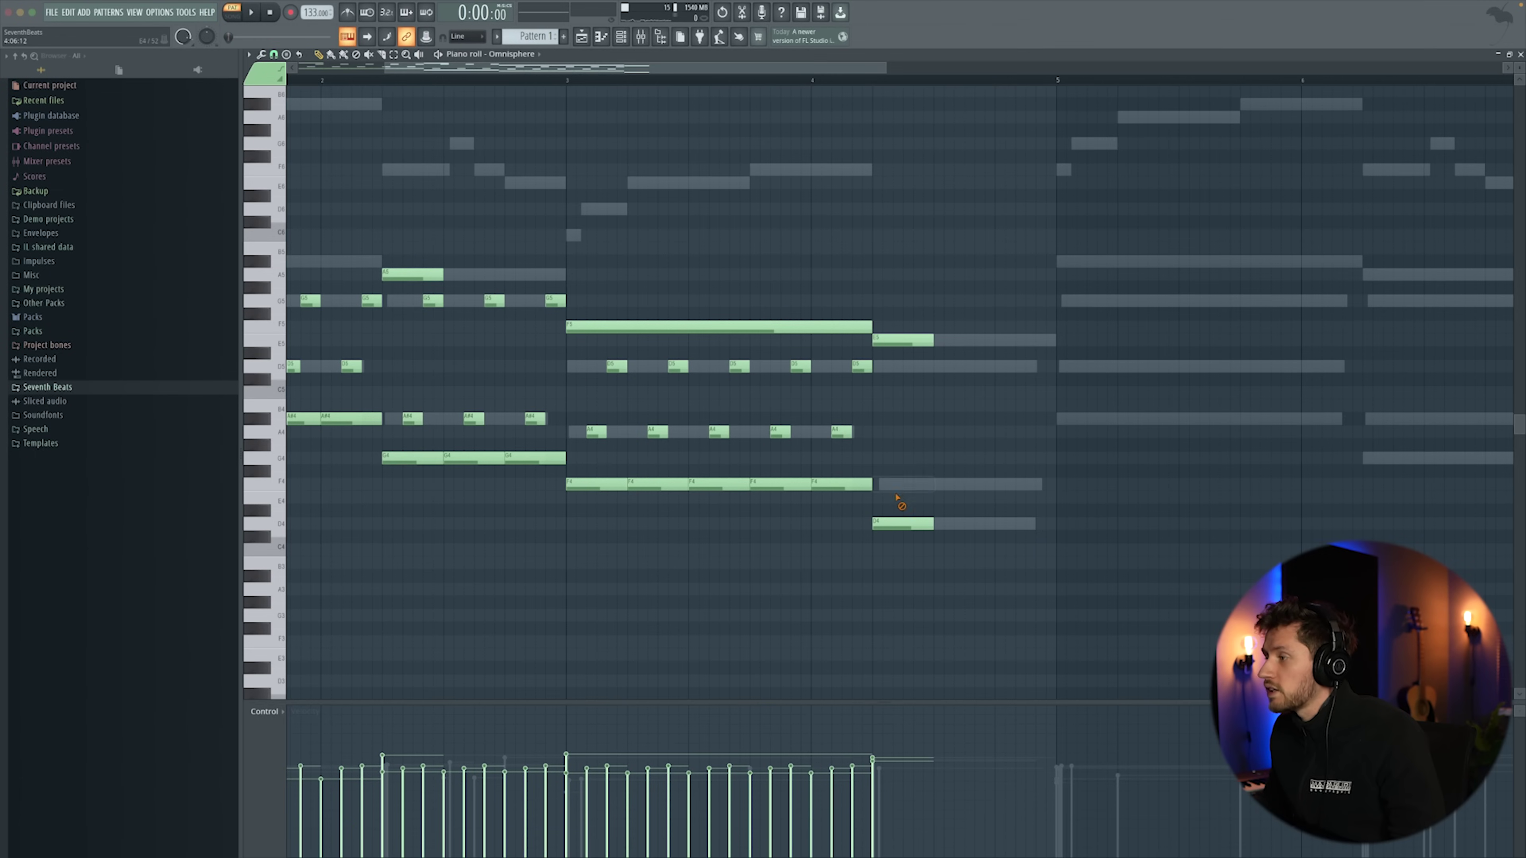
pyautogui.moveTo(396, 281); pyautogui.dragTo(564, 429)
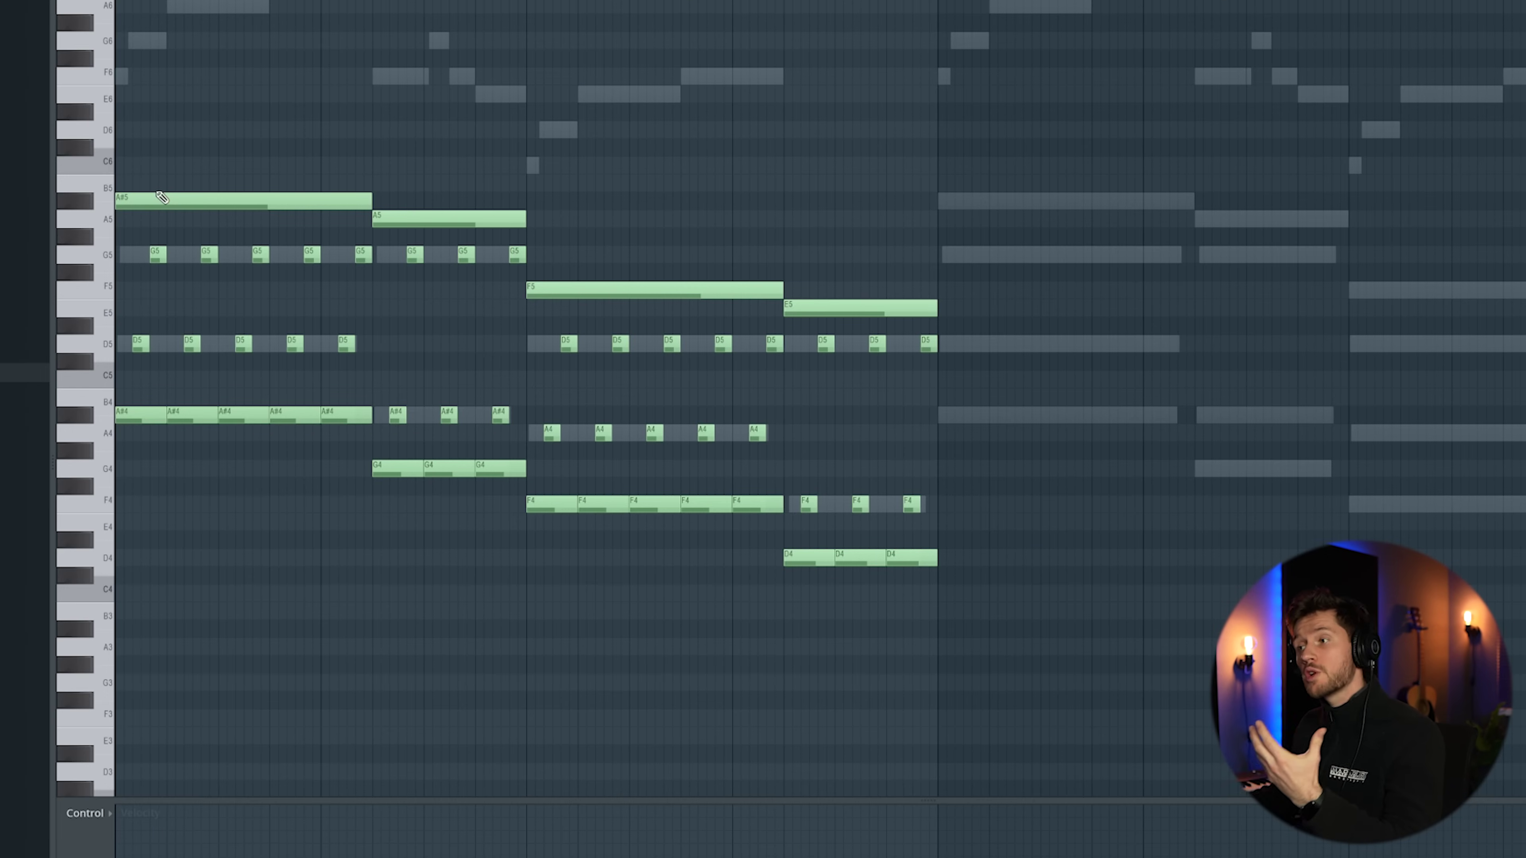
# Move the top notes of the second, third and fourth chords to C6, A5 and E6, and play back the pattern.
pyautogui.moveTo(398, 213); pyautogui.dragTo(399, 155)
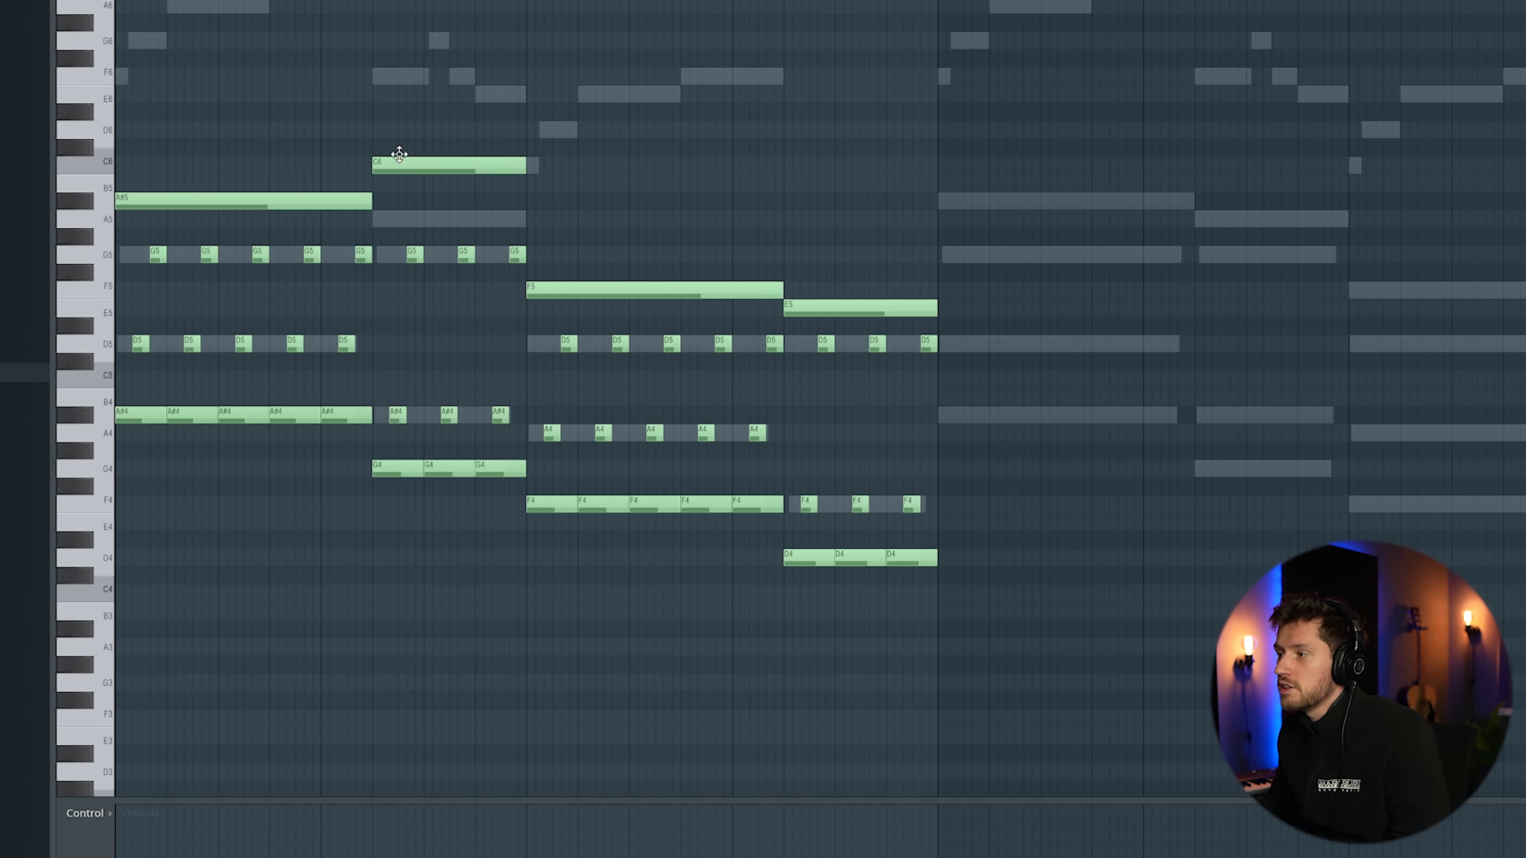
pyautogui.moveTo(565, 291); pyautogui.dragTo(564, 217)
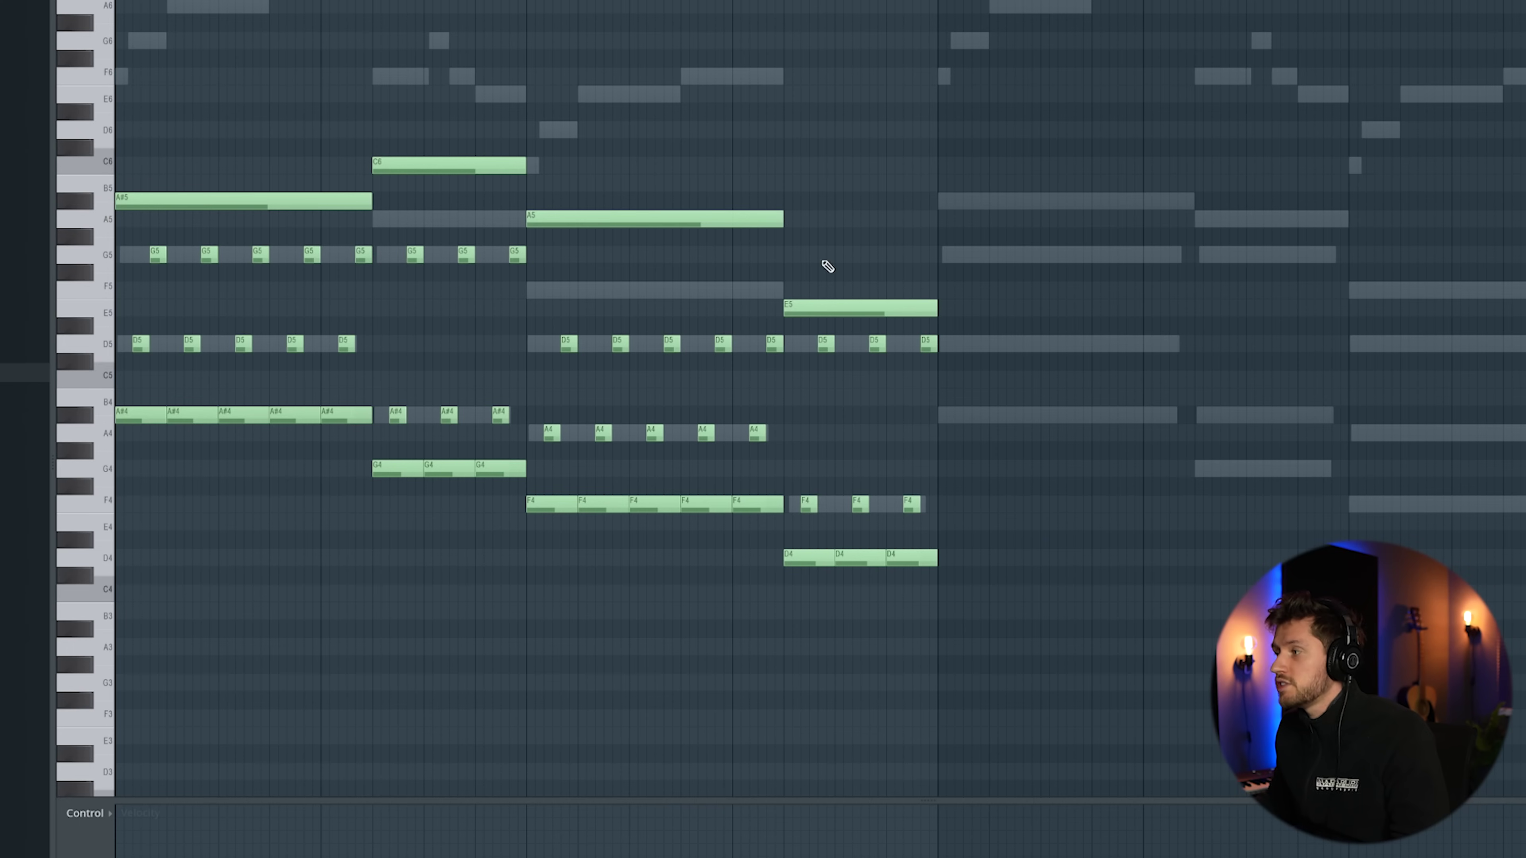
pyautogui.moveTo(819, 307); pyautogui.dragTo(821, 93)
pyautogui.press('space')
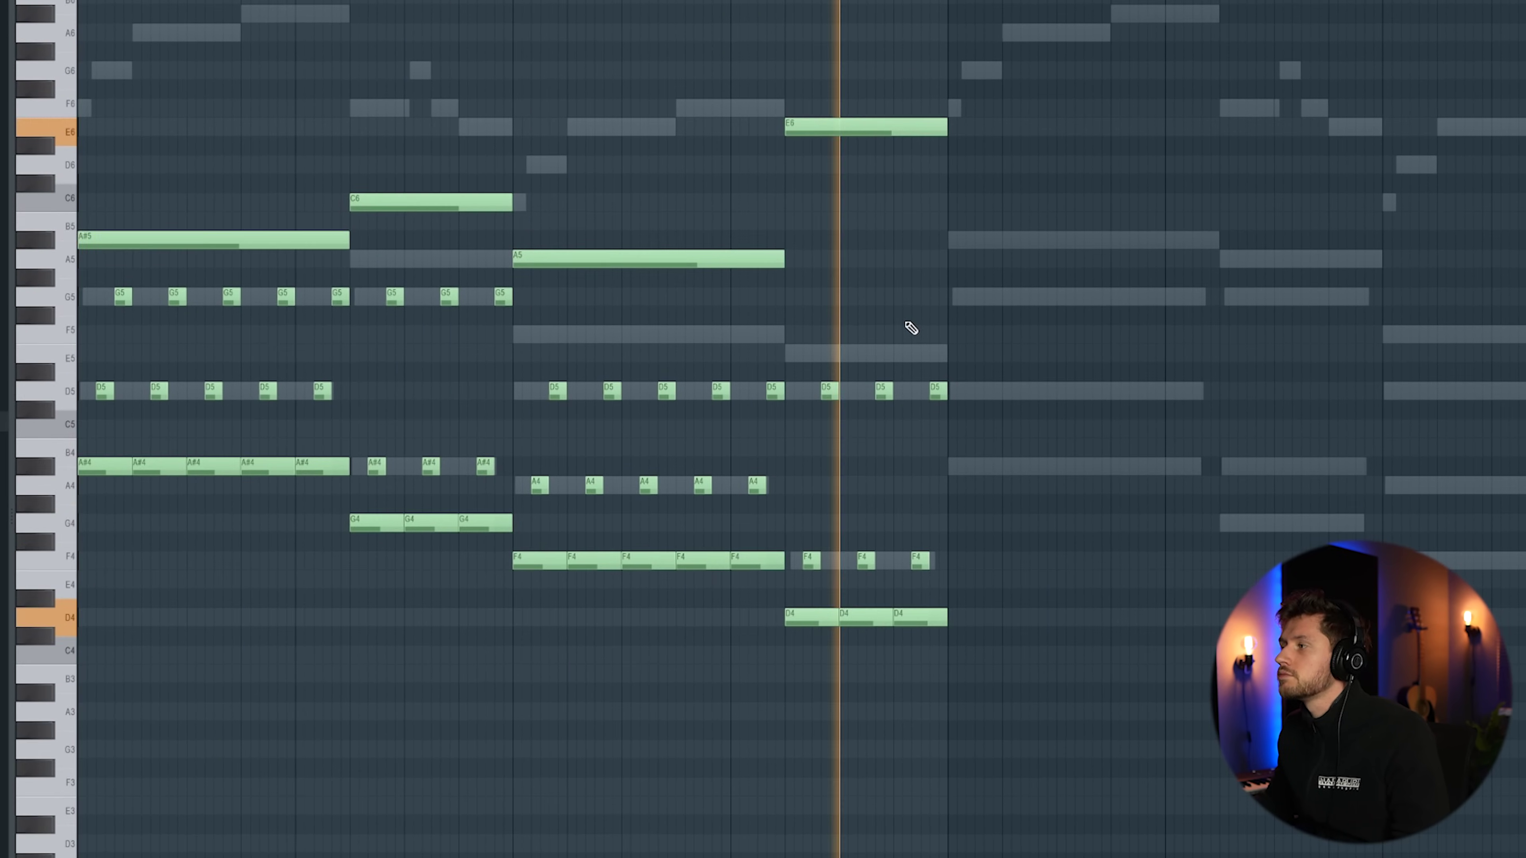
pyautogui.press('space')
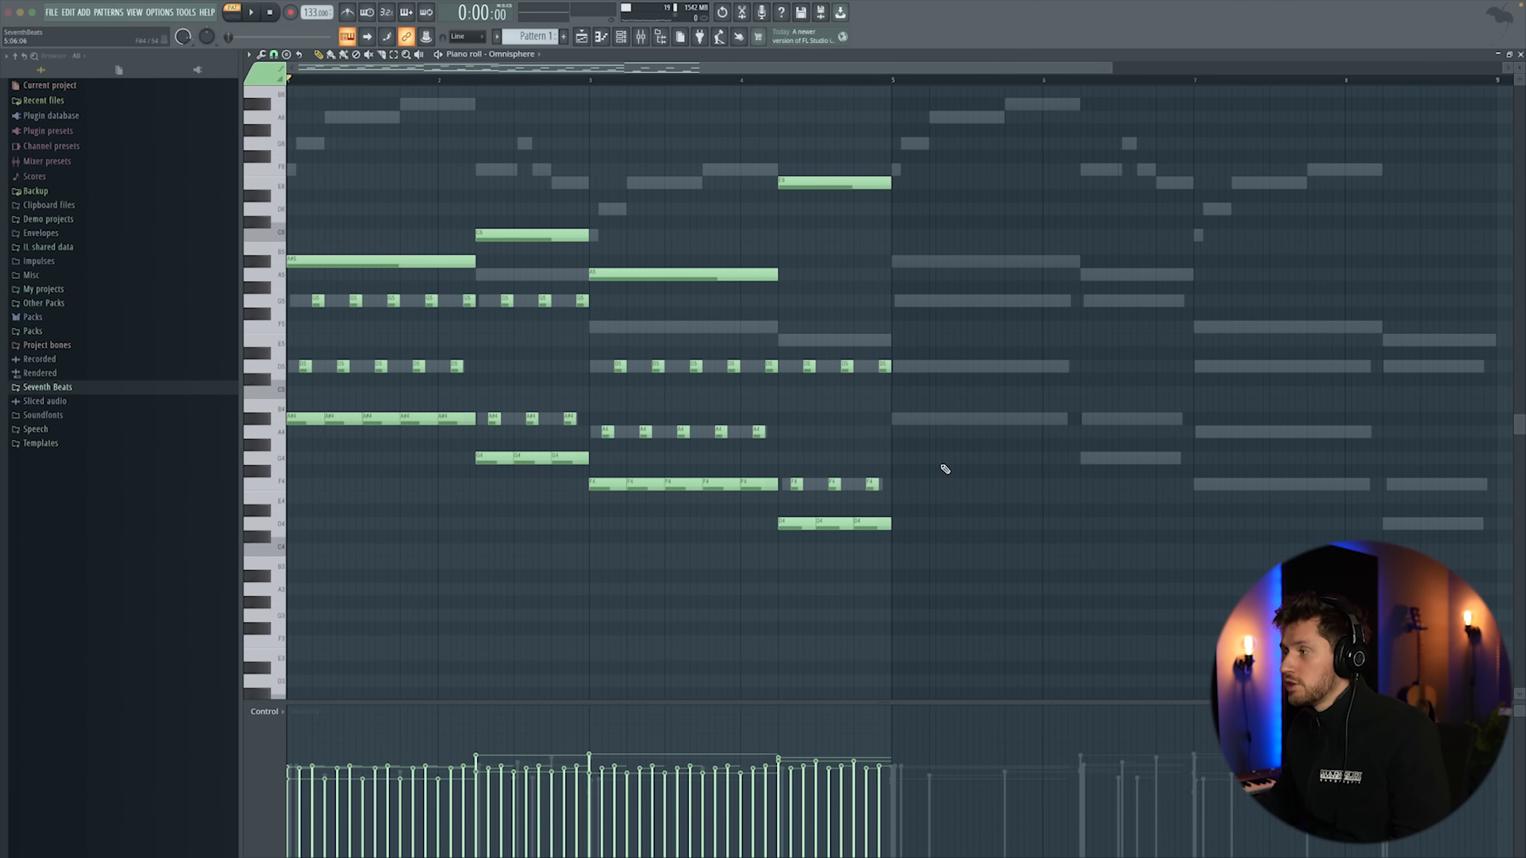
# Insert a Kontakt channel above Omnisphere in the channel rack.
pyautogui.hotkey('alt', 'r')
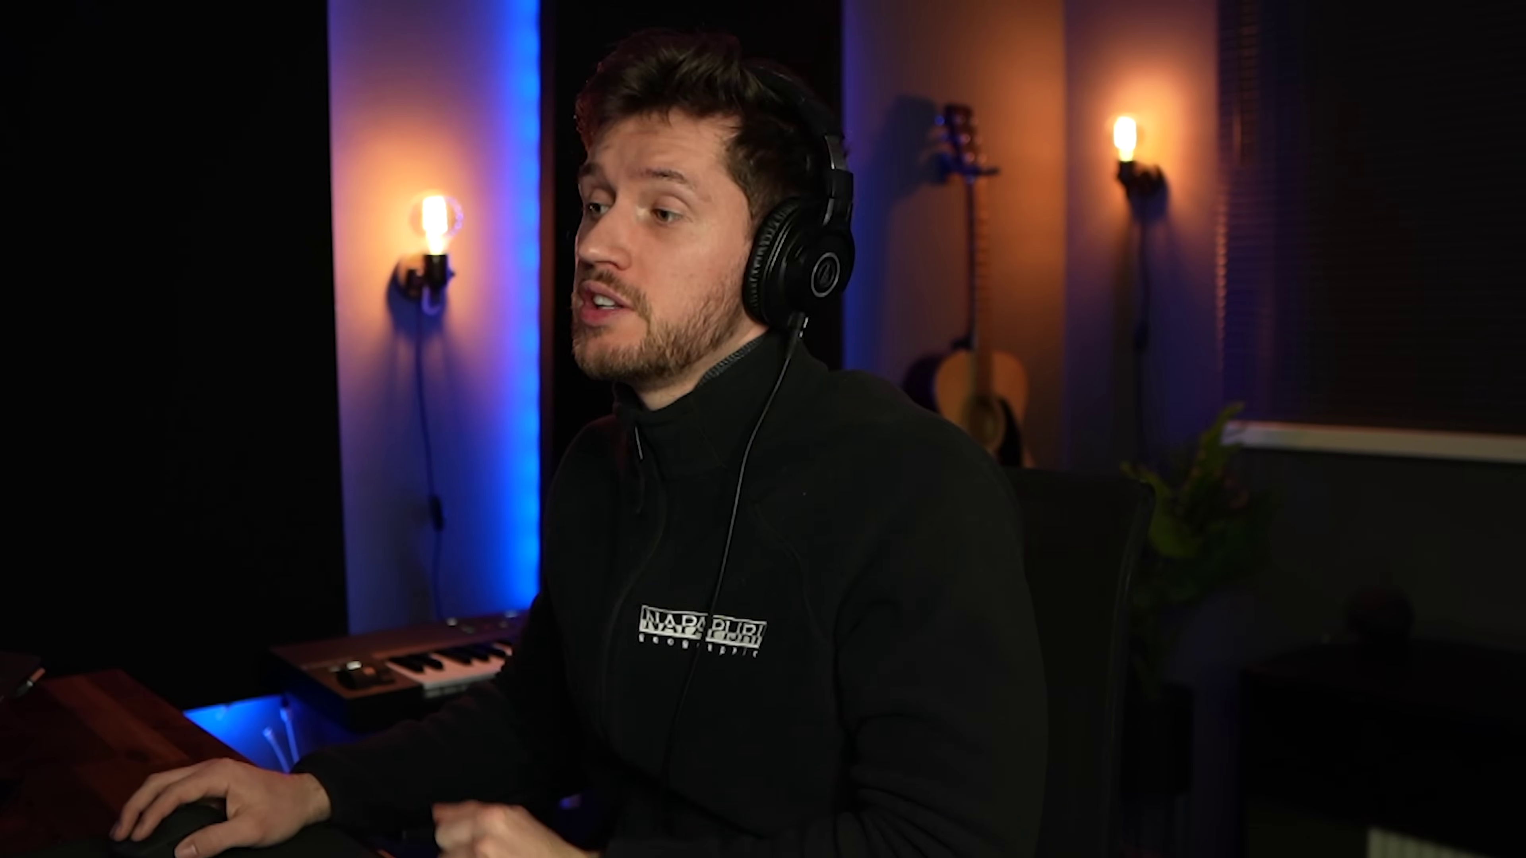
pyautogui.rightClick(492, 326)
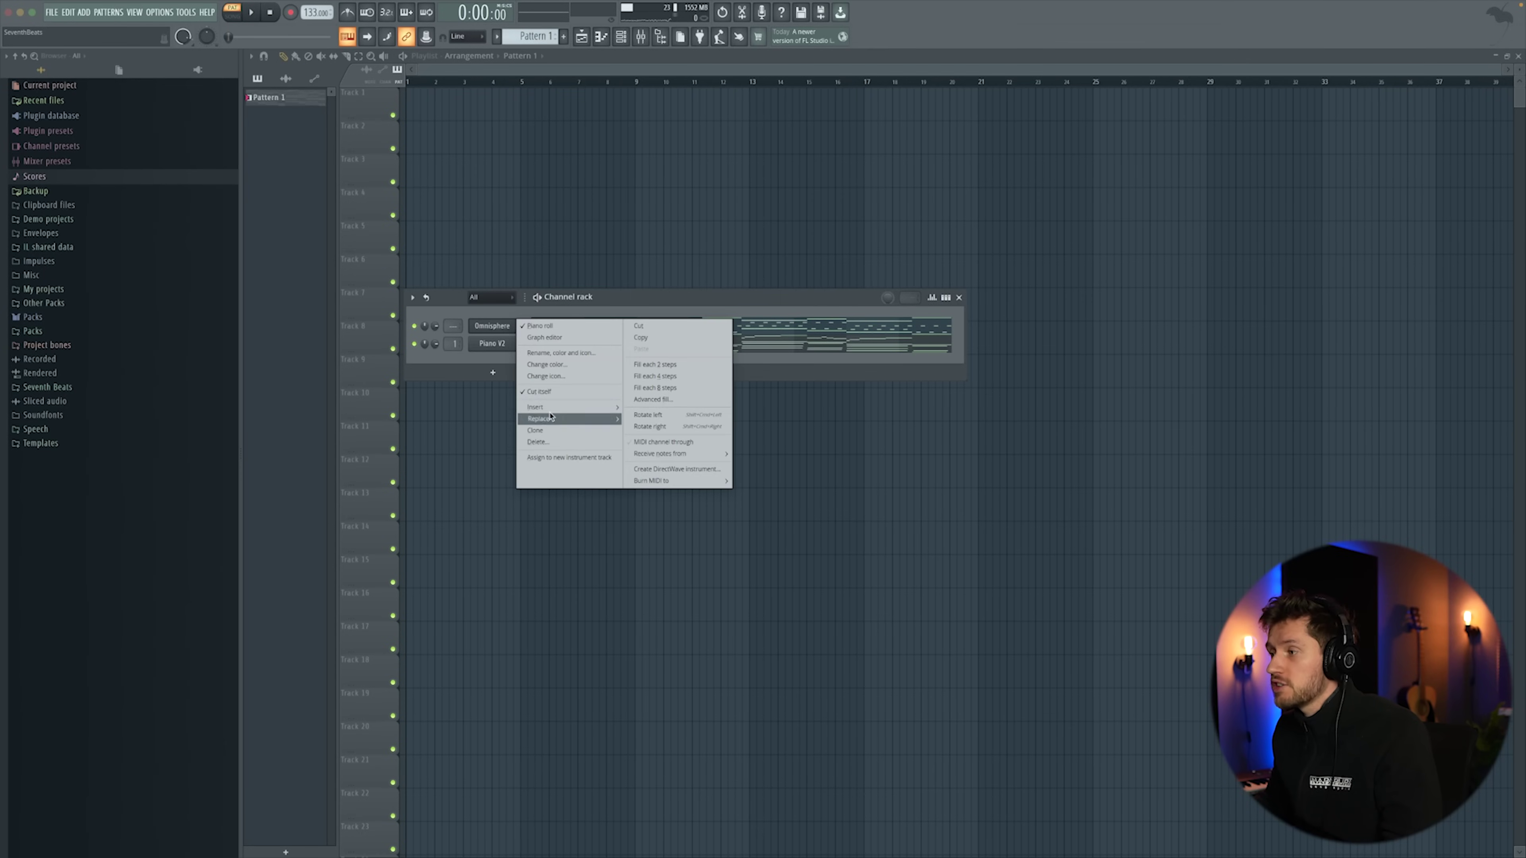
pyautogui.moveTo(541, 406)
pyautogui.click(645, 734)
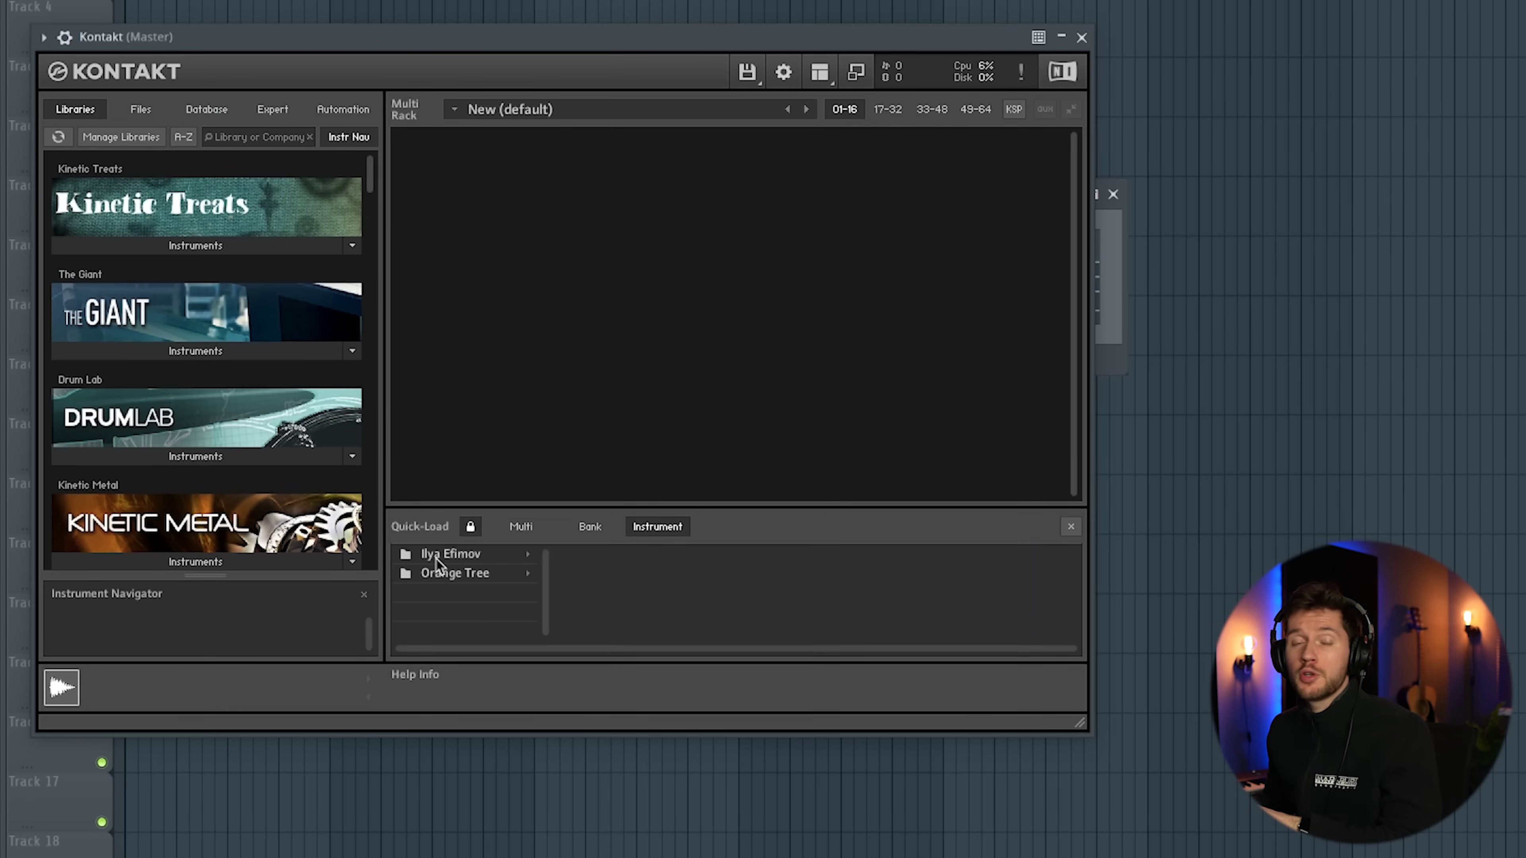
# Browse the Ilya Efimov instruments in Kontakt's Quick-Load browser and mute the Omnisphere channel.
pyautogui.click(436, 560)
pyautogui.scroll(-3, 615, 605)
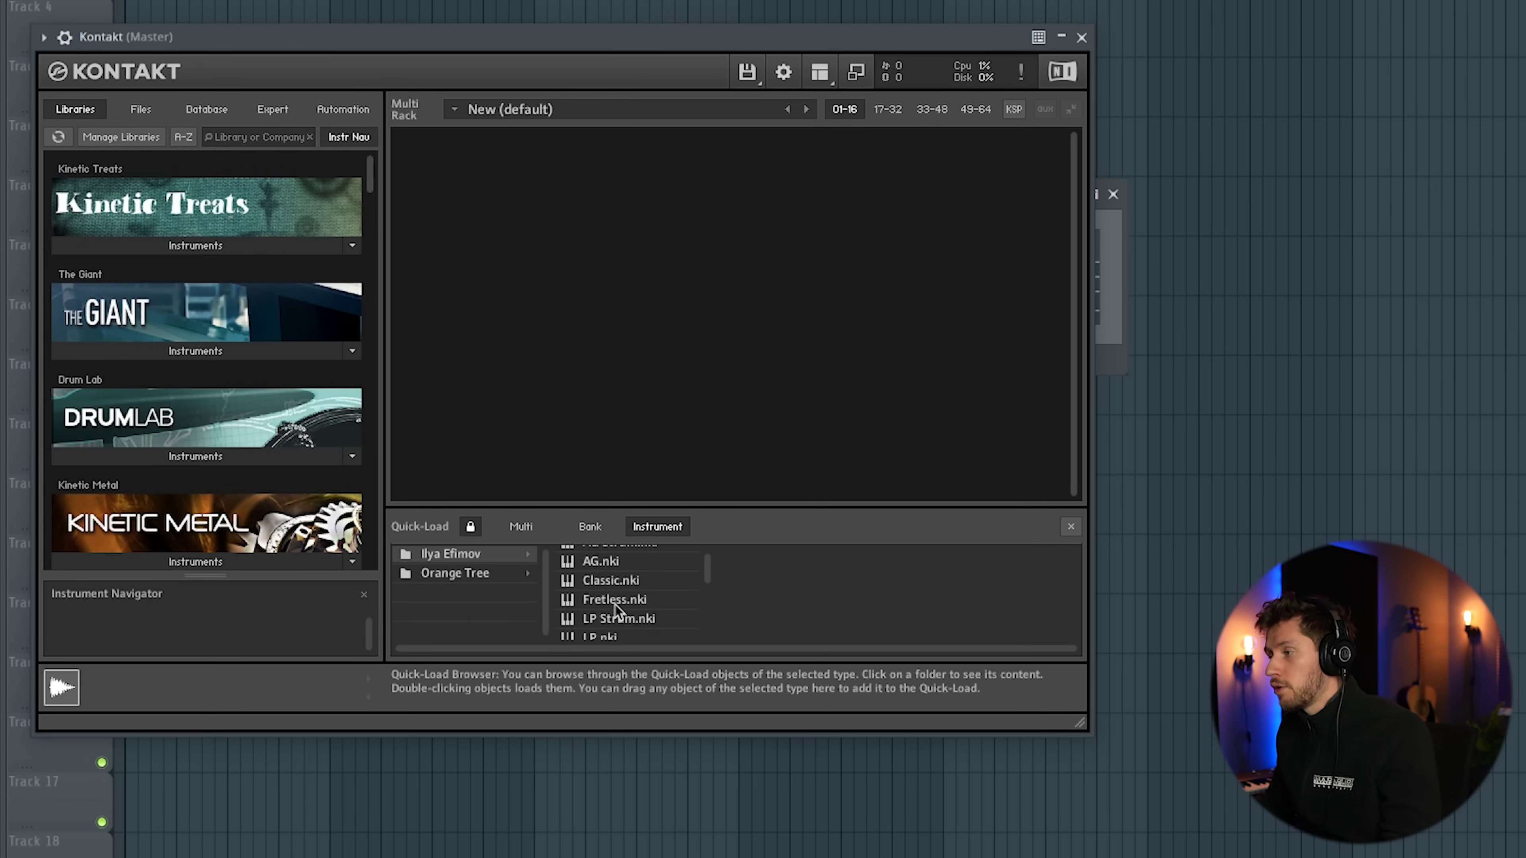
pyautogui.scroll(-2, 625, 625)
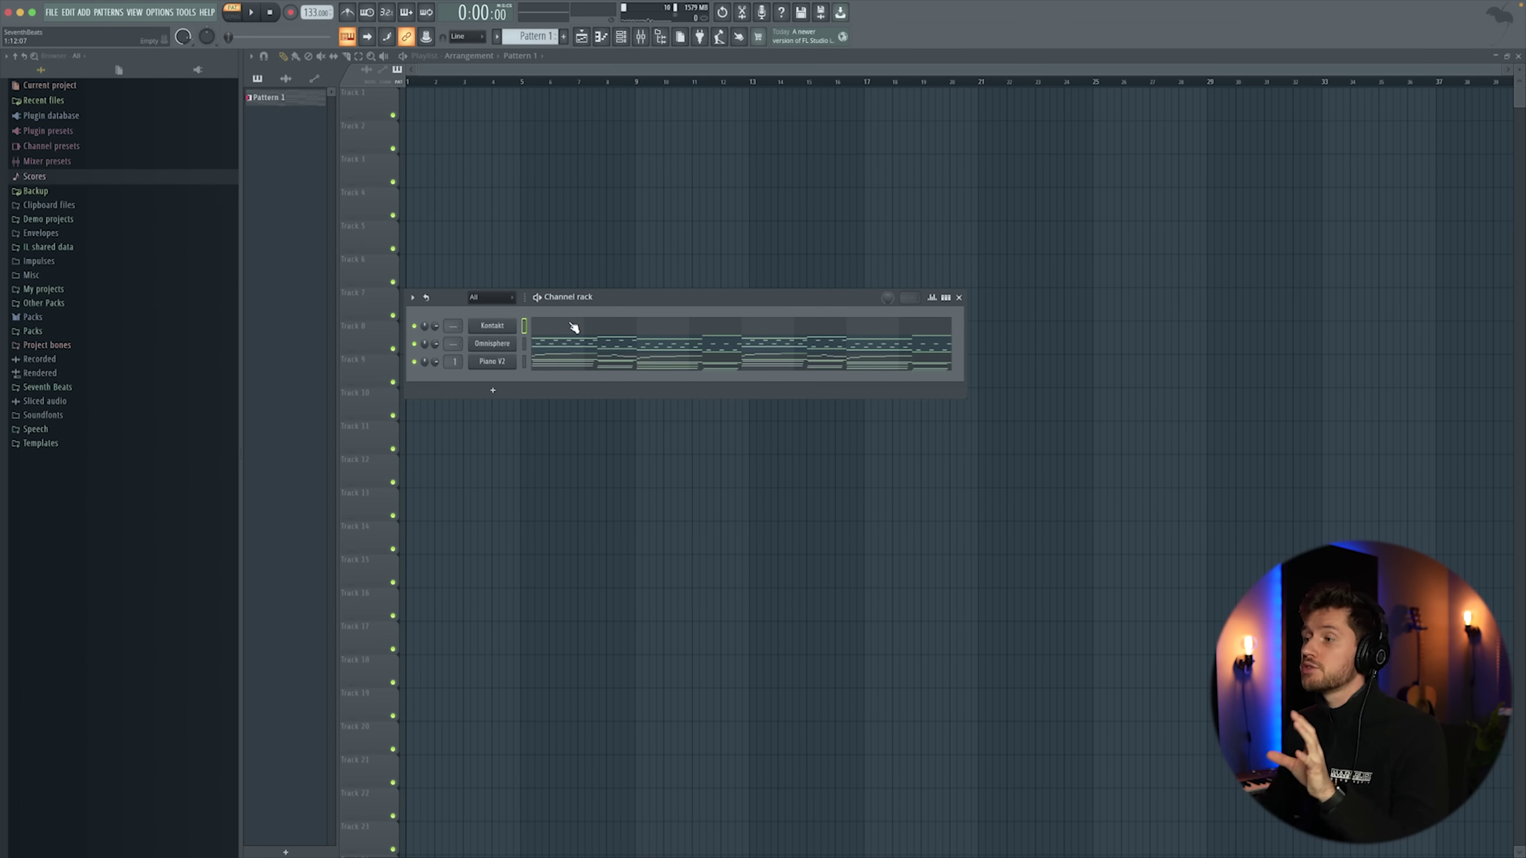
pyautogui.click(414, 343)
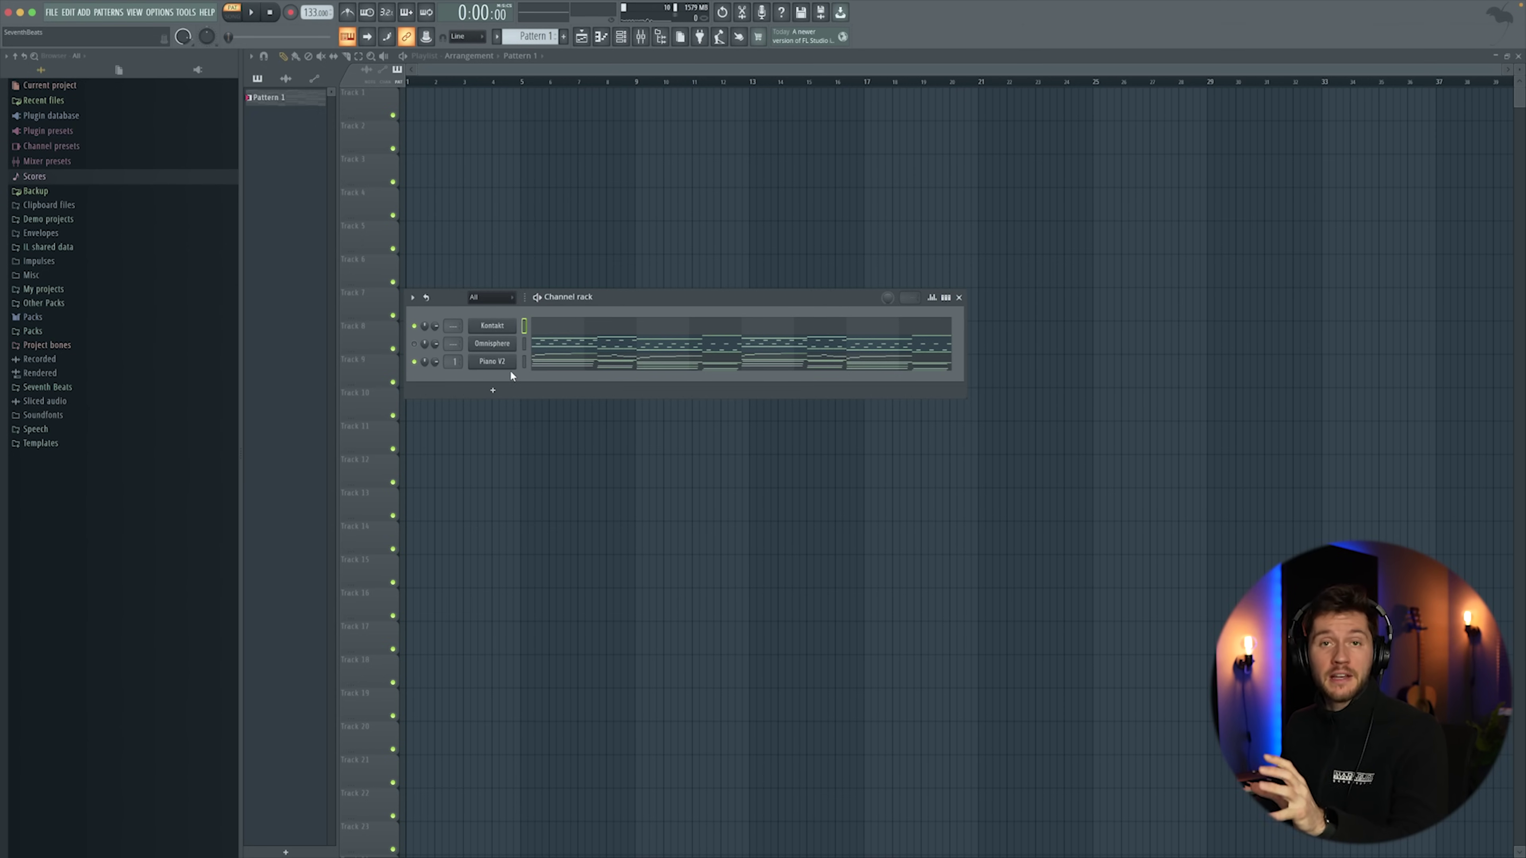
# Clone the Piano V2 channel, place only the chord notes in the clone, and mute the original Piano V2.
pyautogui.rightClick(510, 368)
pyautogui.click(535, 465)
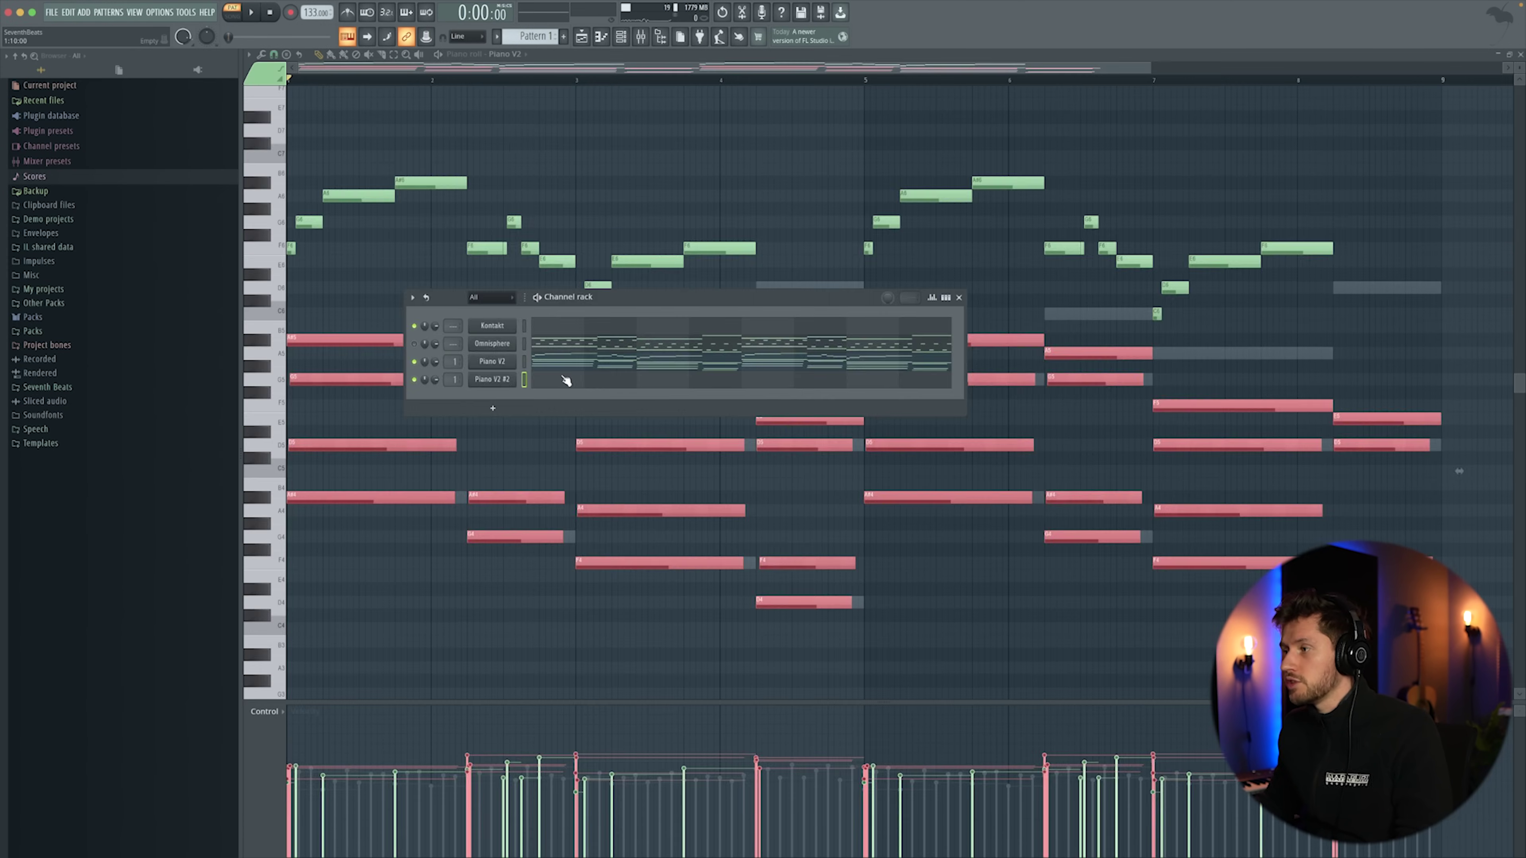
pyautogui.click(566, 381)
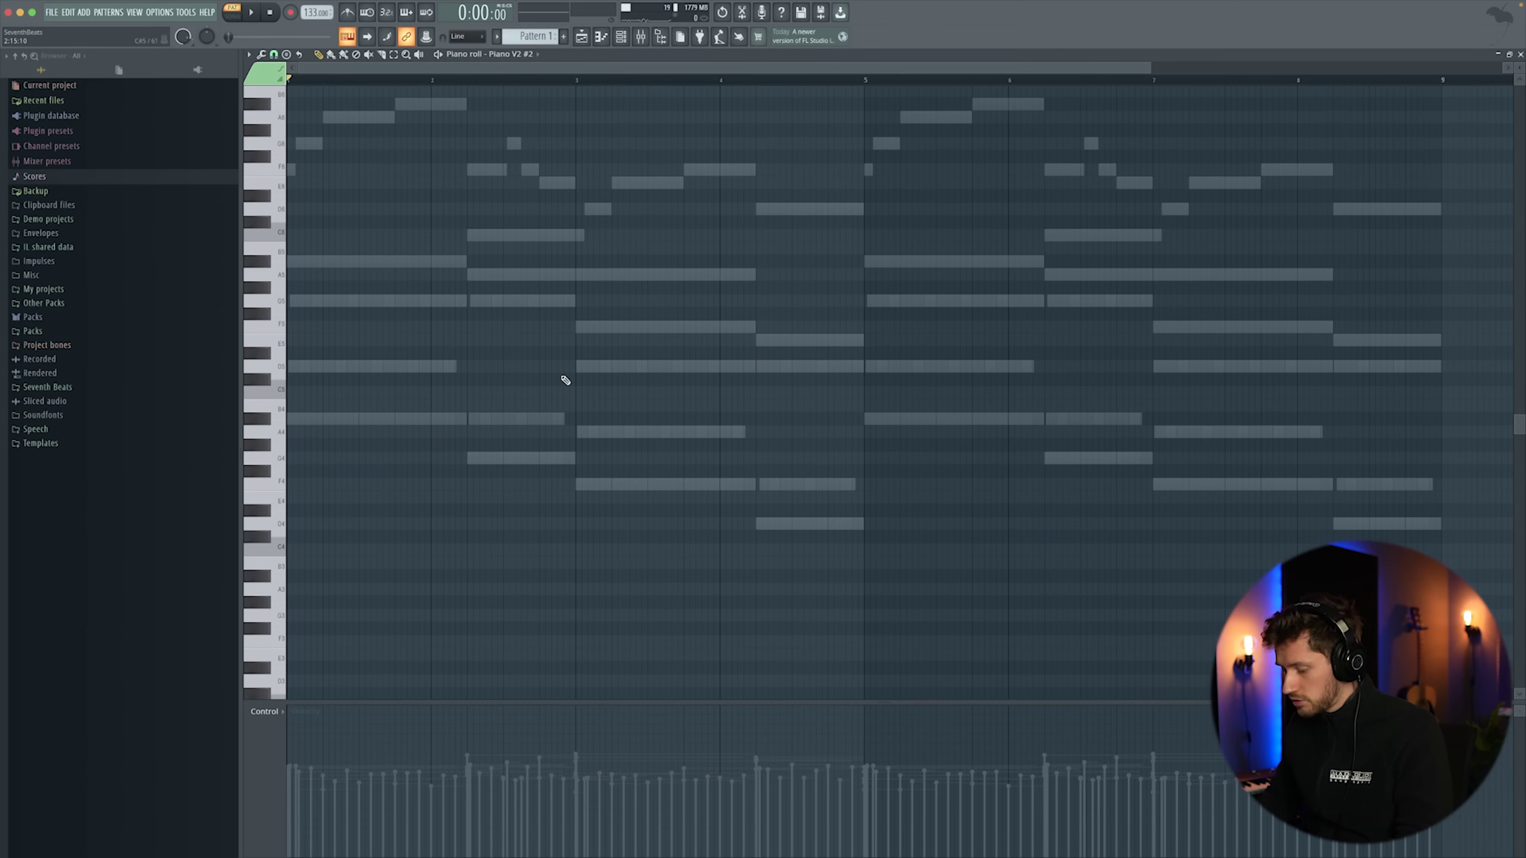
pyautogui.click(621, 37)
pyautogui.click(415, 362)
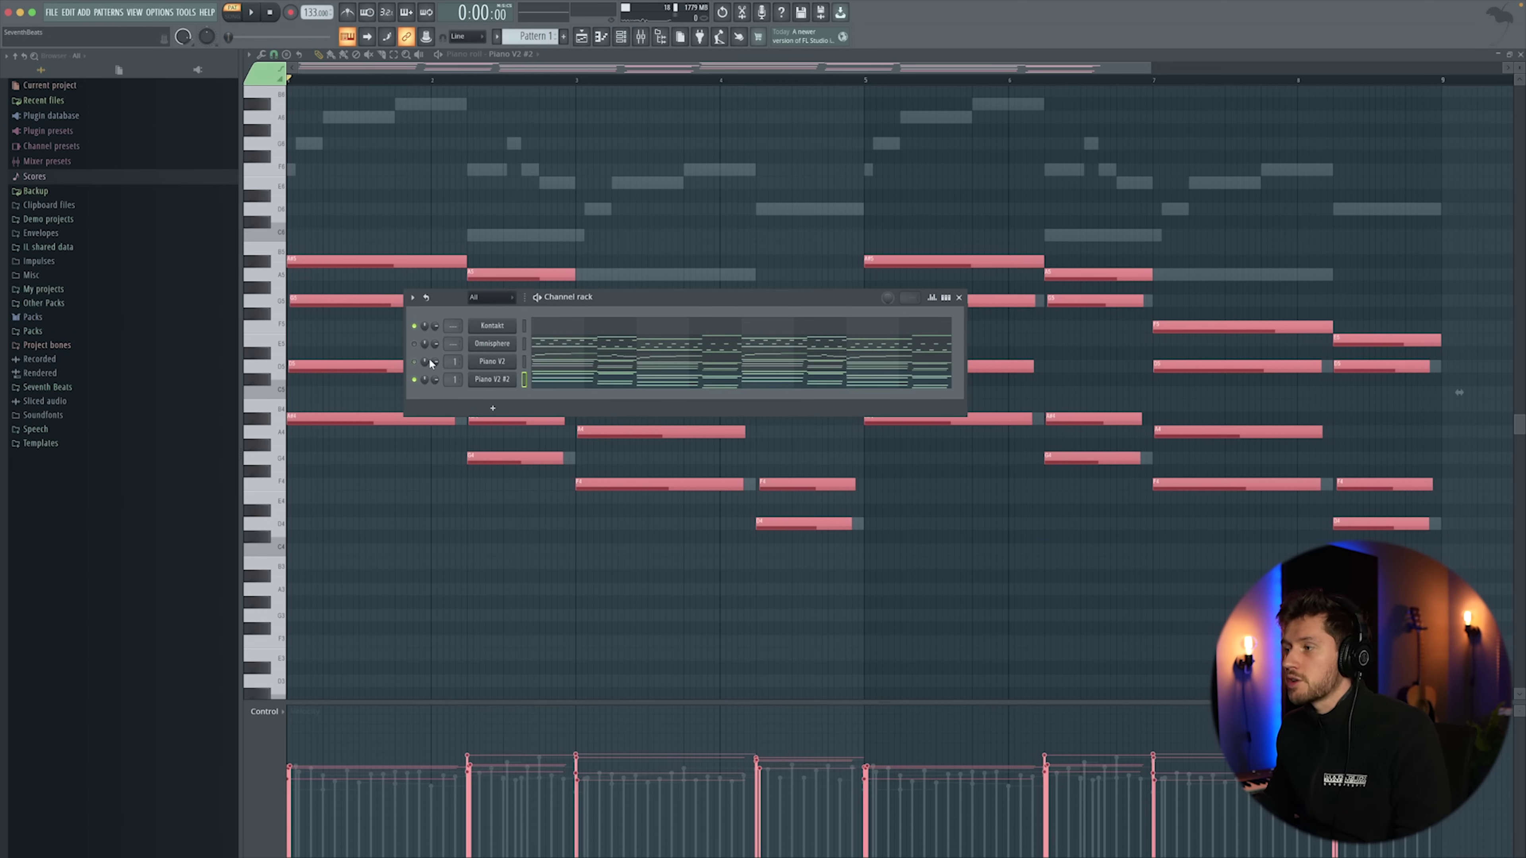
# Build a rising Kontakt arpeggio over the first chord with overlapping short A#4, D5, G5, A#5 and G5 notes, and play it back.
pyautogui.click(569, 330)
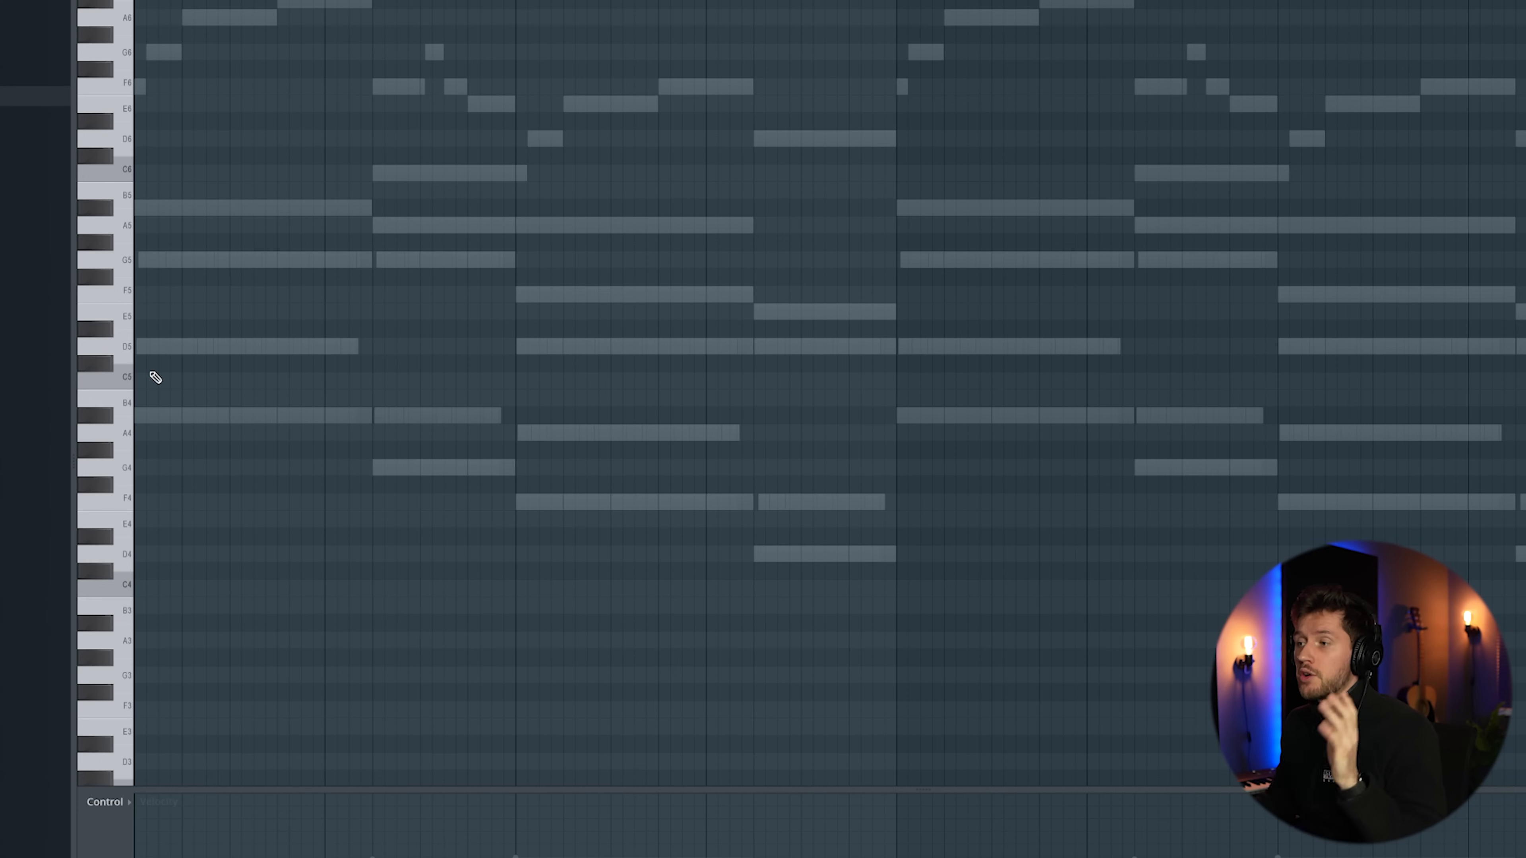
pyautogui.click(155, 416)
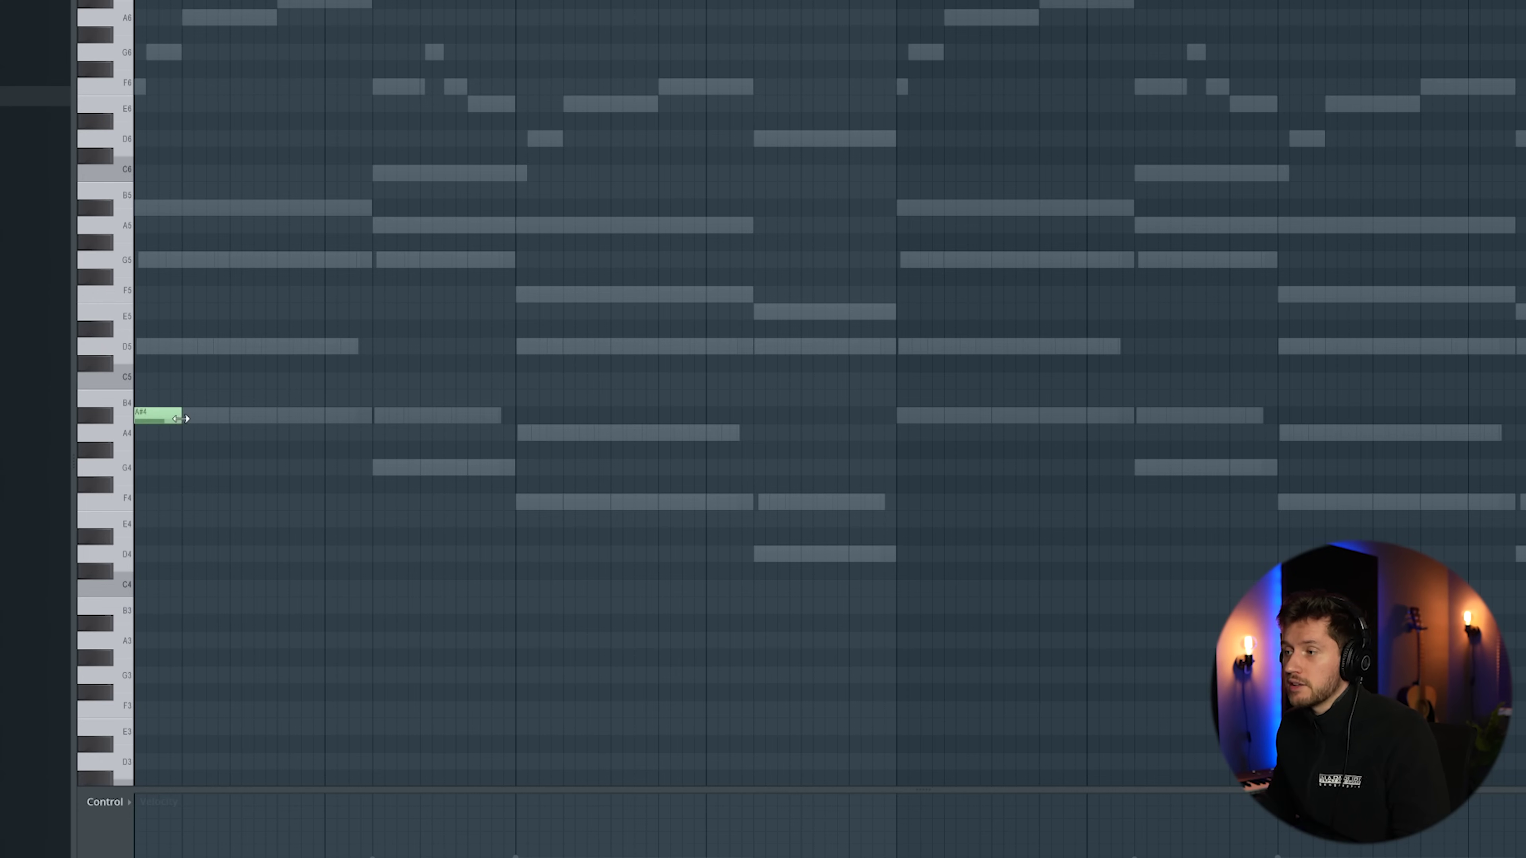
pyautogui.moveTo(172, 422); pyautogui.dragTo(153, 433)
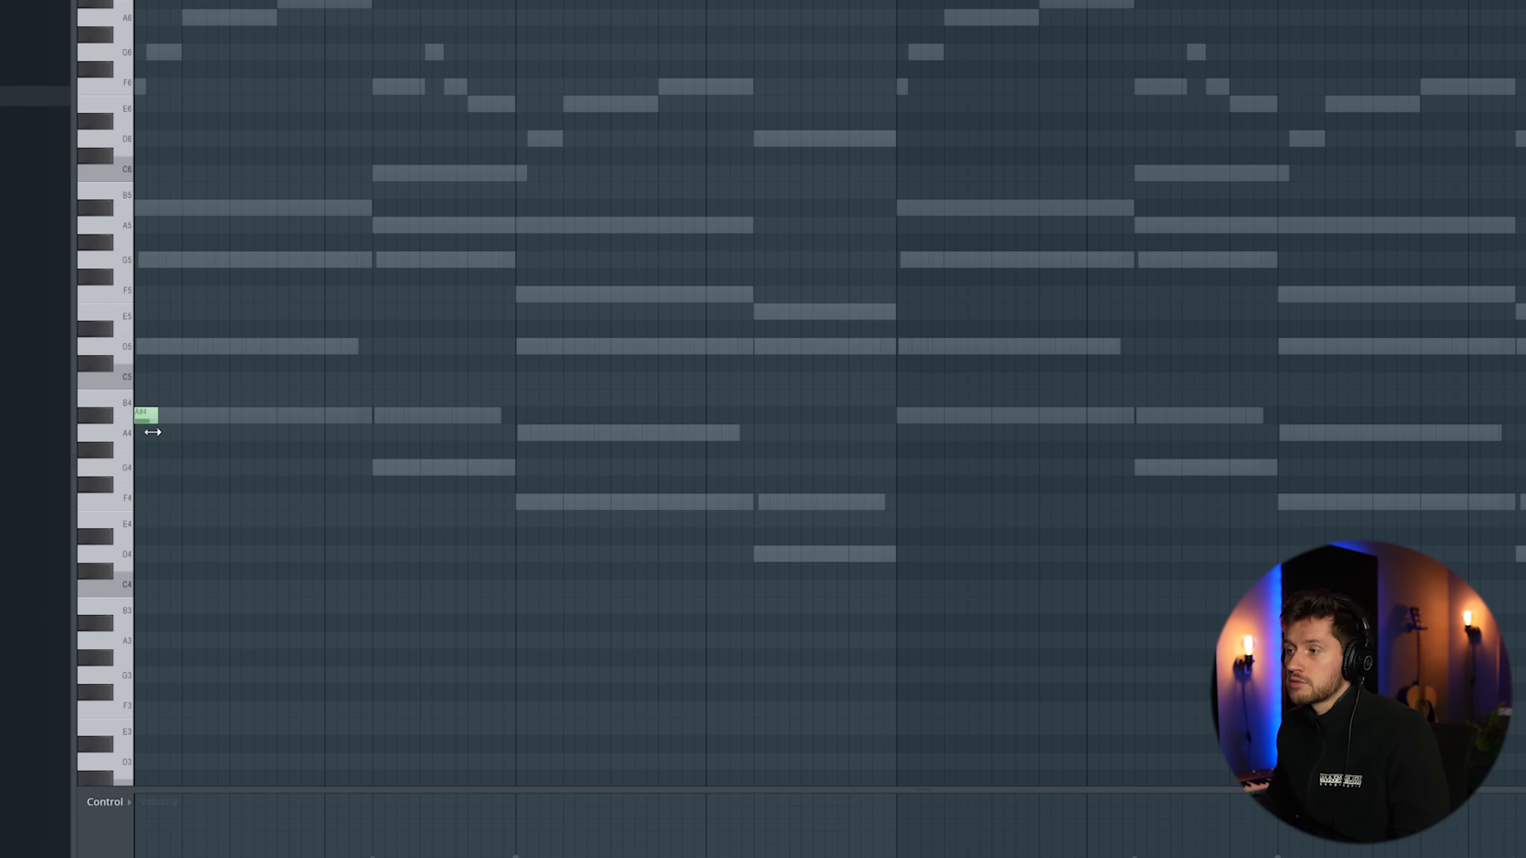
pyautogui.click(161, 347)
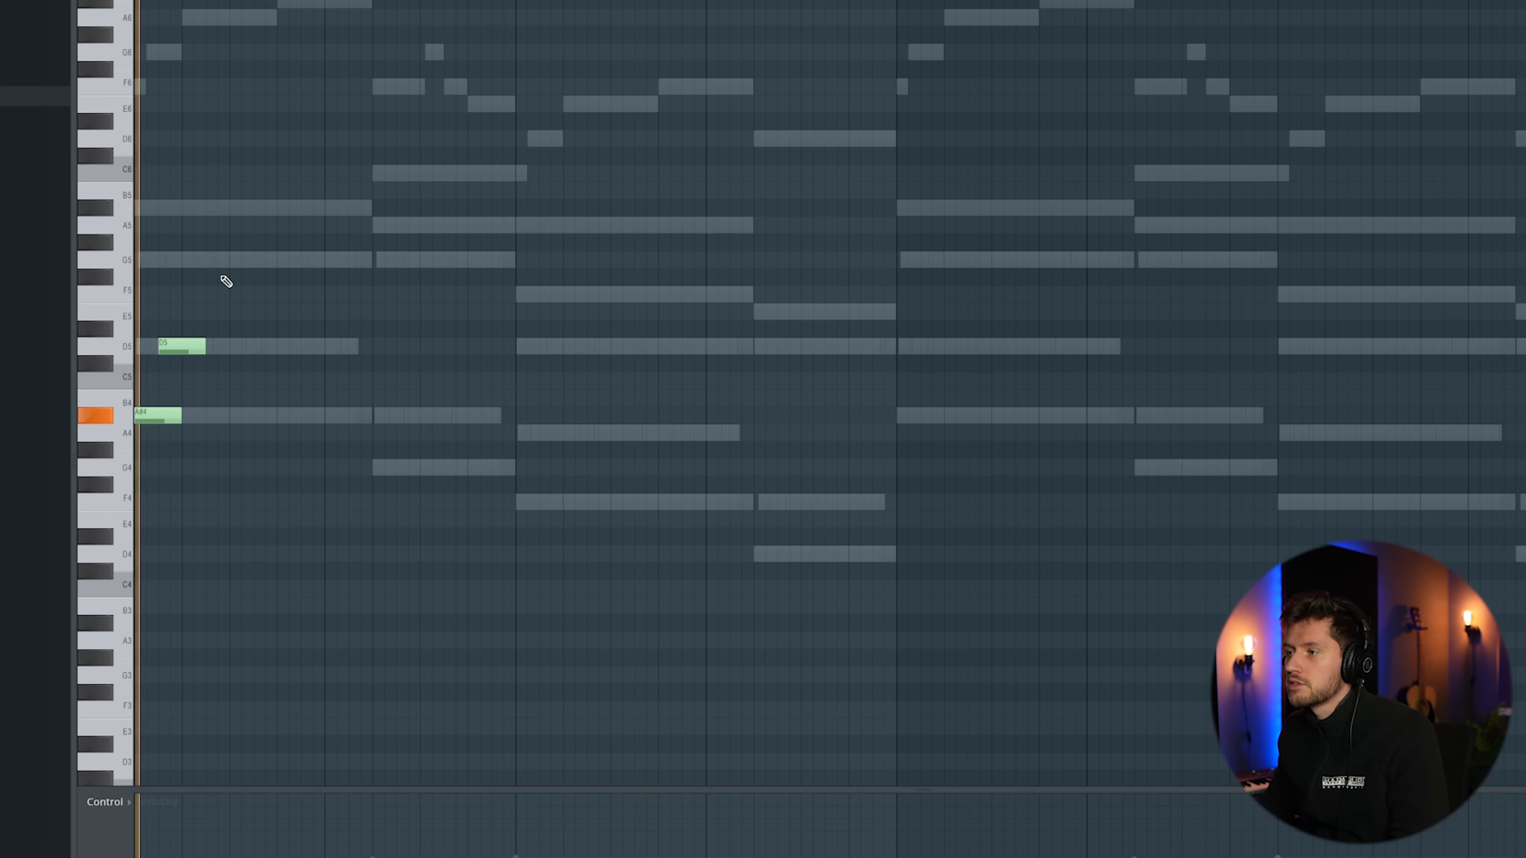
pyautogui.click(219, 261)
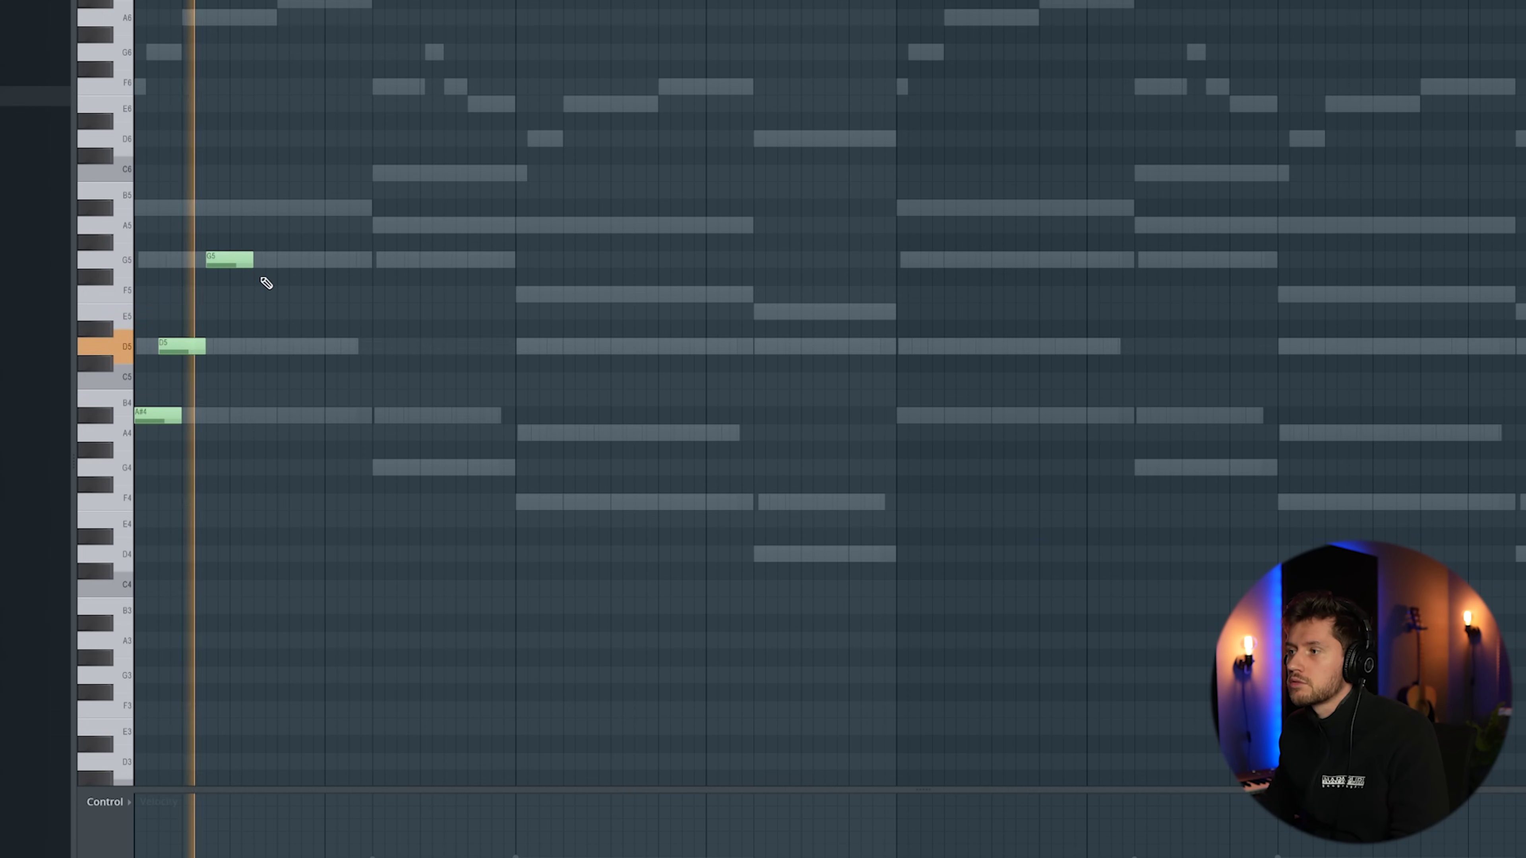
pyautogui.moveTo(224, 261); pyautogui.dragTo(201, 261)
pyautogui.click(215, 209)
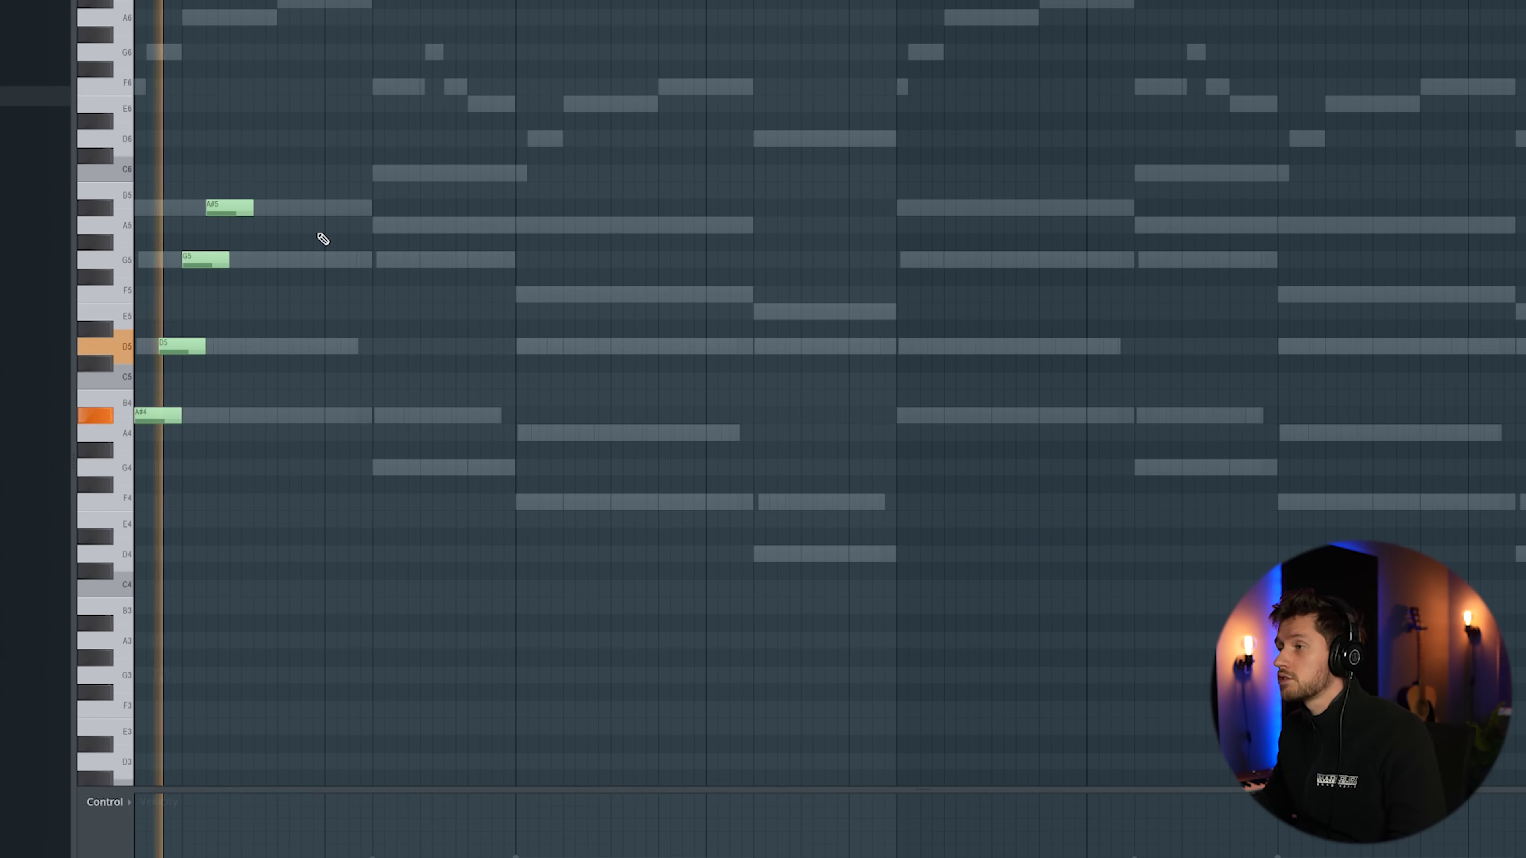
pyautogui.click(255, 263)
pyautogui.press('space')
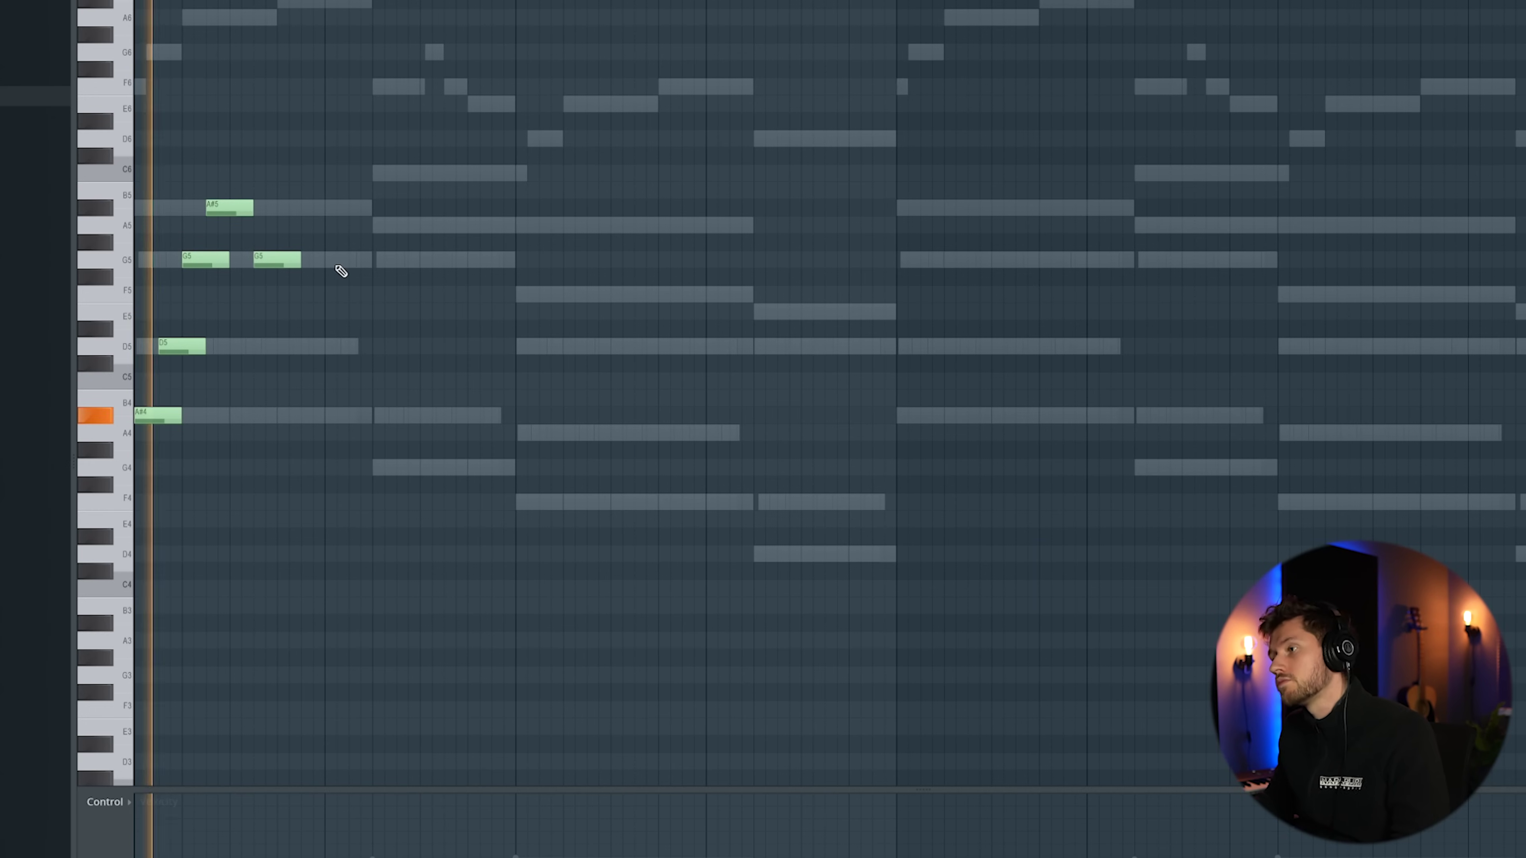
pyautogui.press('space')
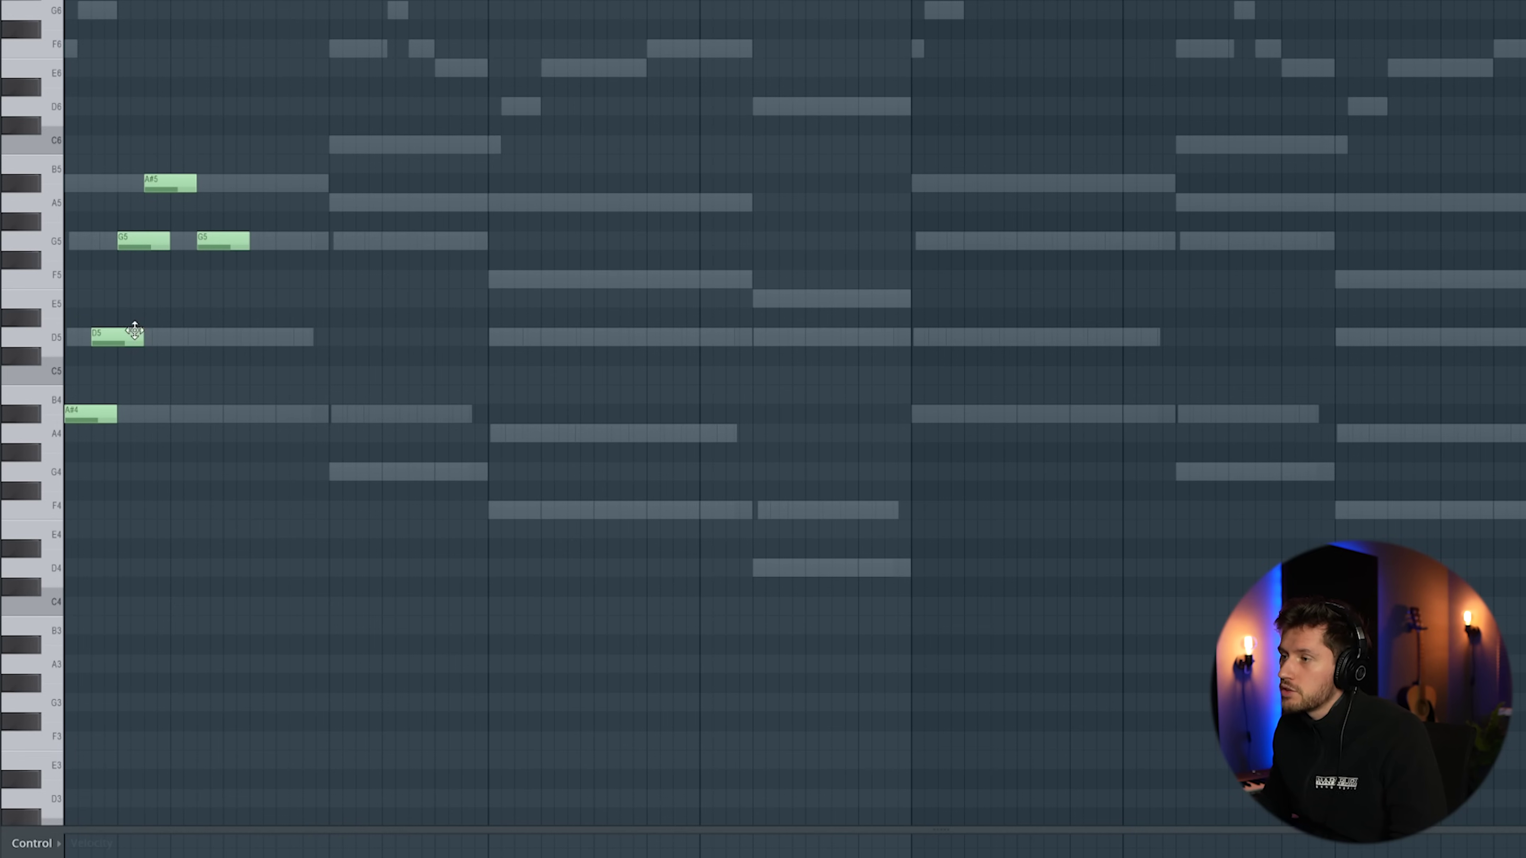
# Continue the arpeggio with a shorter D5, then A#4, G4, G5, A#5, G5 and D5 through the second chord.
pyautogui.click(322, 342)
pyautogui.moveTo(352, 339); pyautogui.dragTo(328, 339)
pyautogui.moveTo(316, 339); pyautogui.dragTo(324, 472)
pyautogui.hotkey('ctrl', 'b')
pyautogui.keyDown('ctrl'); pyautogui.click(579, 206); pyautogui.keyUp('ctrl')
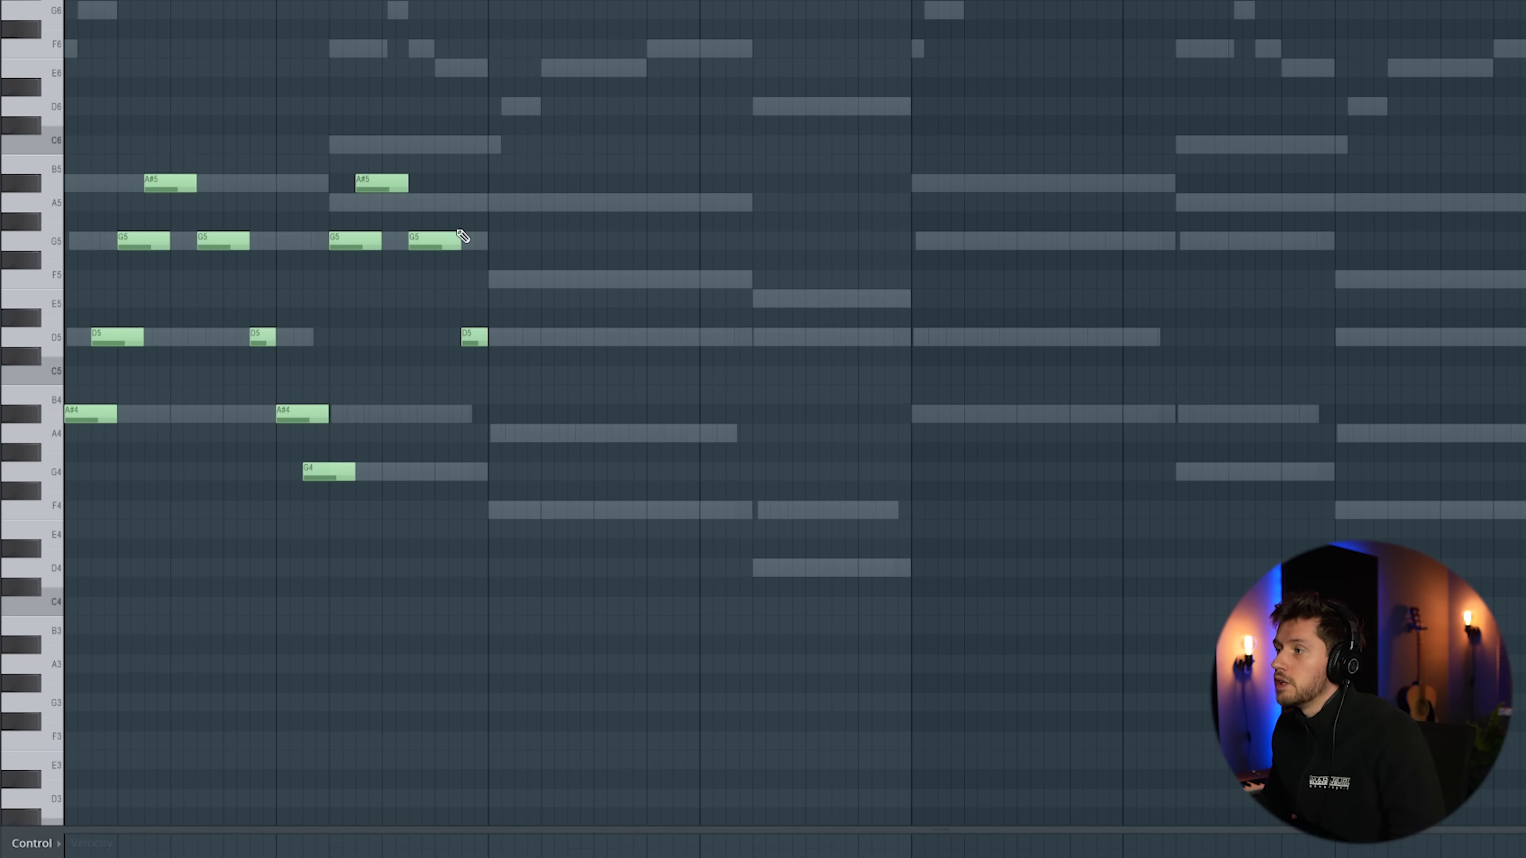
pyautogui.press('space')
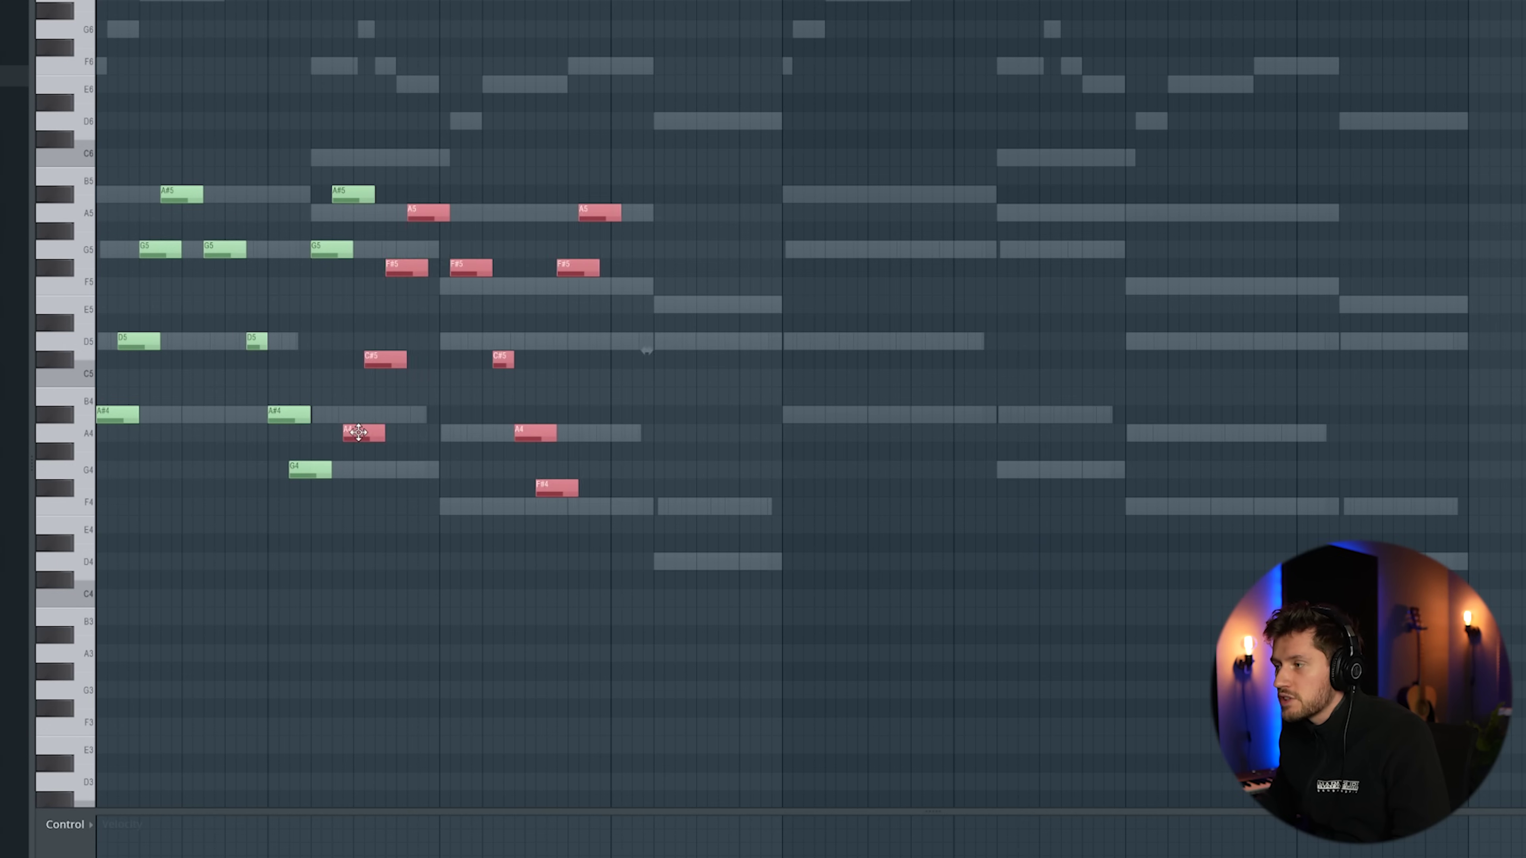
# Move the copied arpeggio phrase to begin on F4 at the start of the third chord, and play it back.
pyautogui.moveTo(359, 431); pyautogui.dragTo(451, 512)
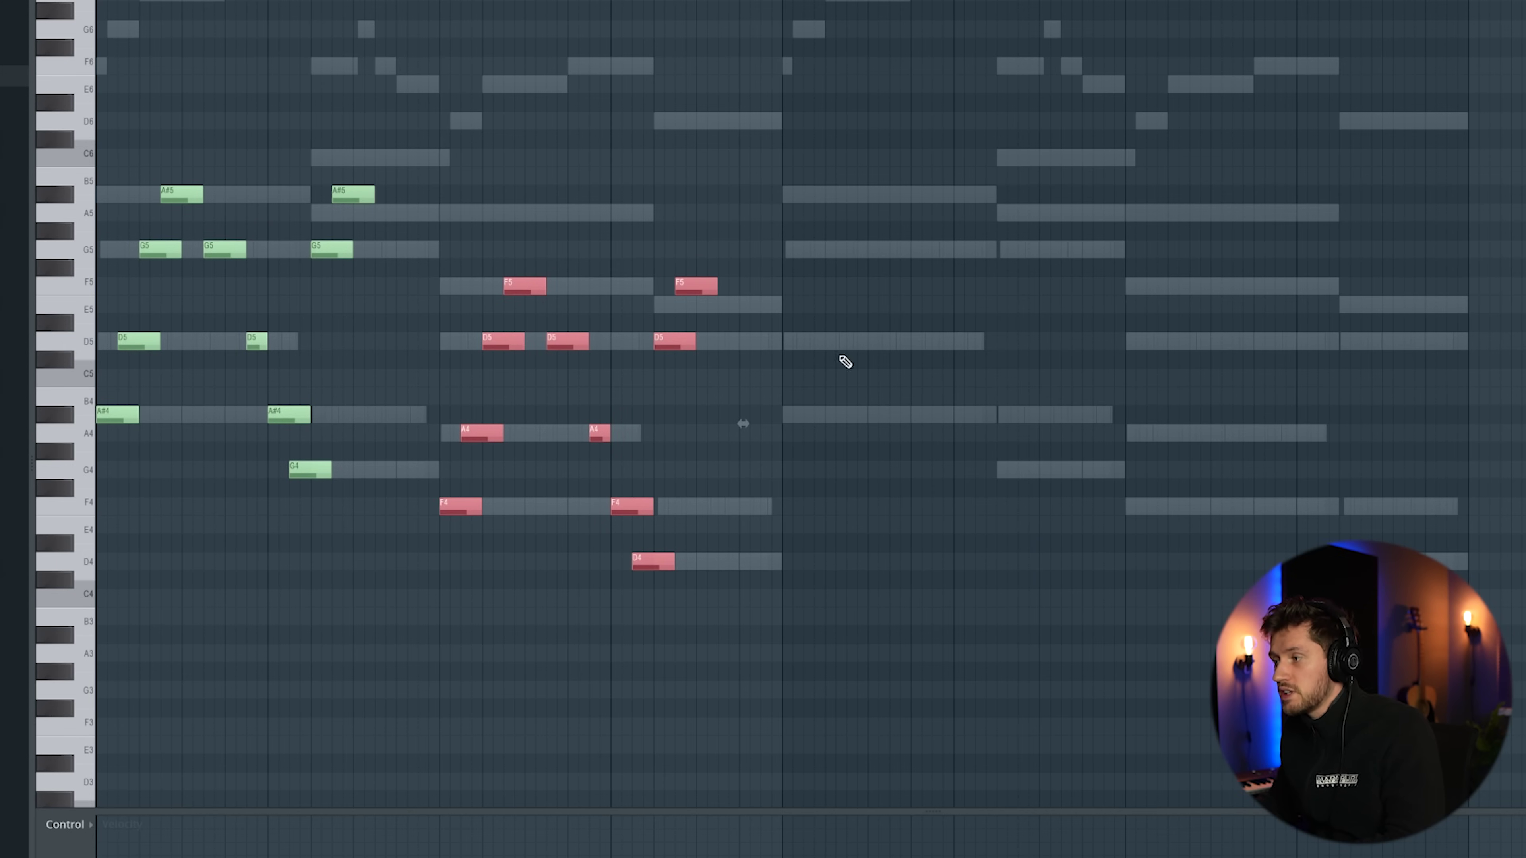
pyautogui.click(920, 324)
pyautogui.press('space')
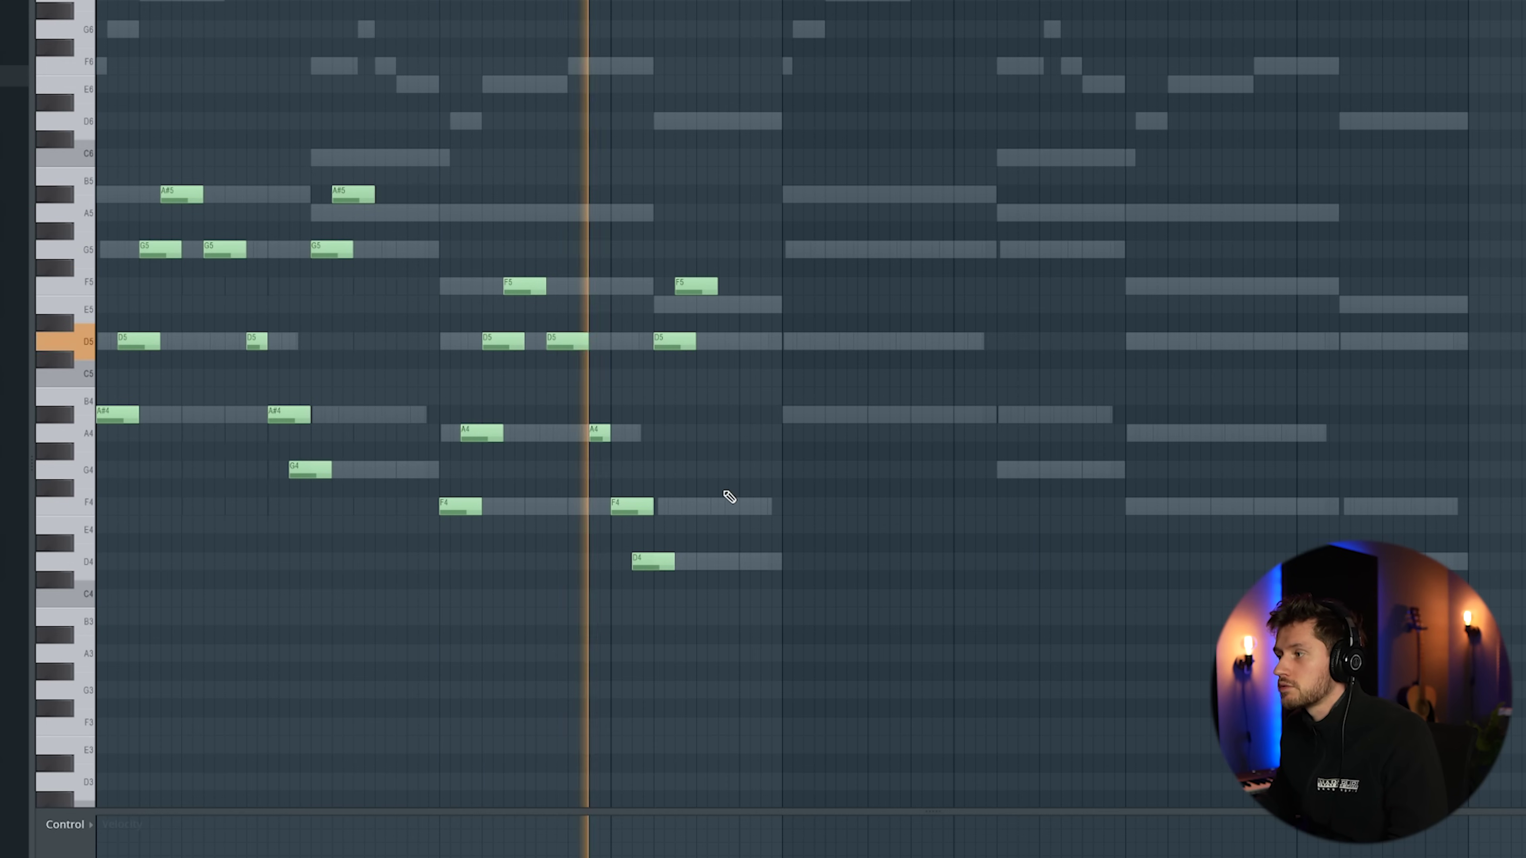
pyautogui.press('space')
# Lower the arpeggio's last high note to E5 and the second chord's high note to A5, and play back the pattern.
pyautogui.click(698, 306)
pyautogui.rightClick(700, 301)
pyautogui.moveTo(694, 287); pyautogui.dragTo(694, 305)
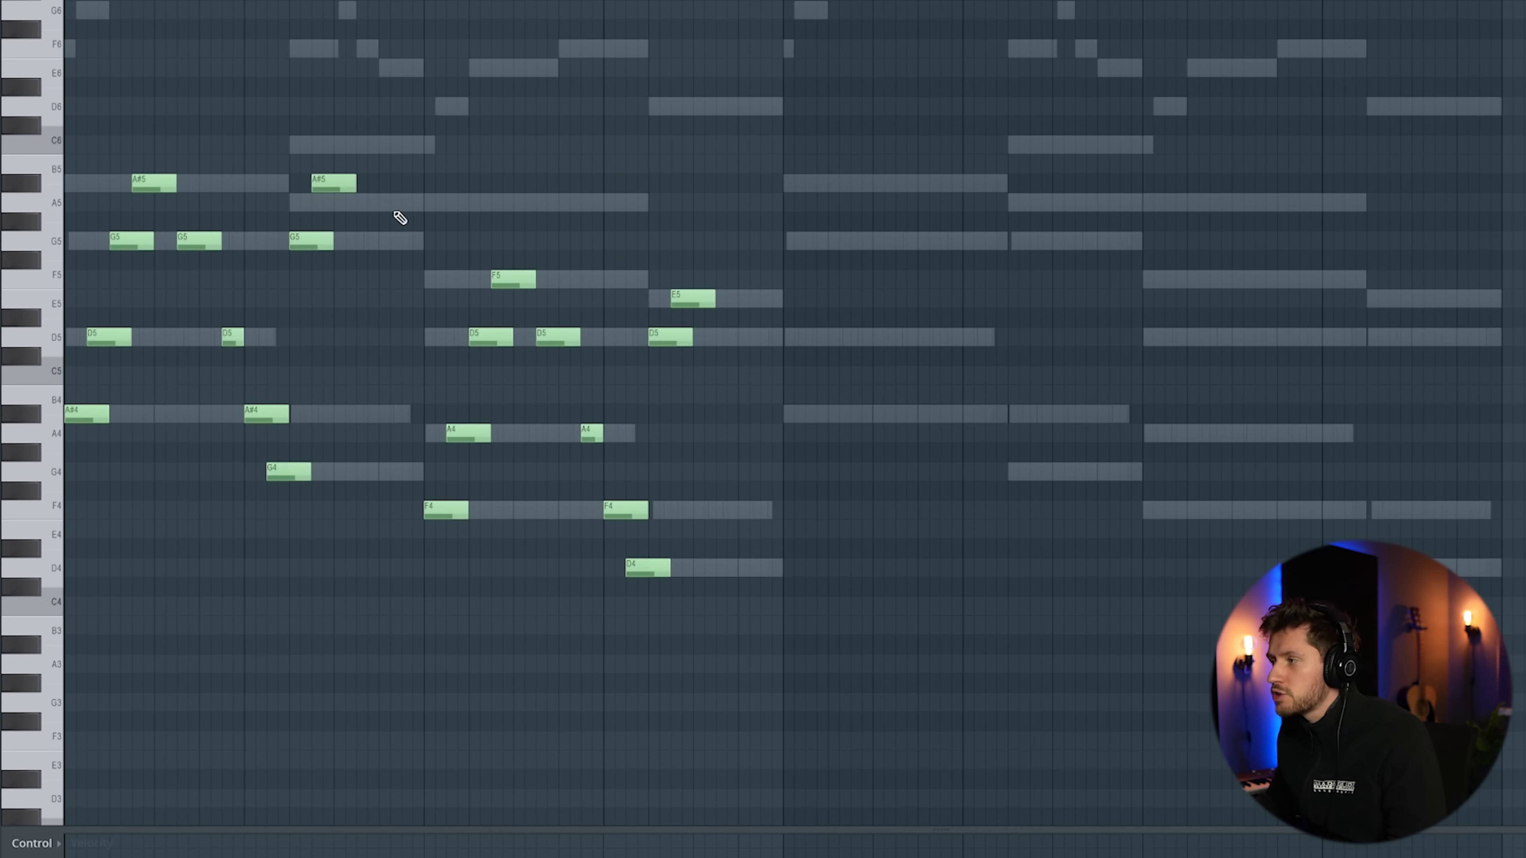
pyautogui.moveTo(326, 183); pyautogui.dragTo(325, 203)
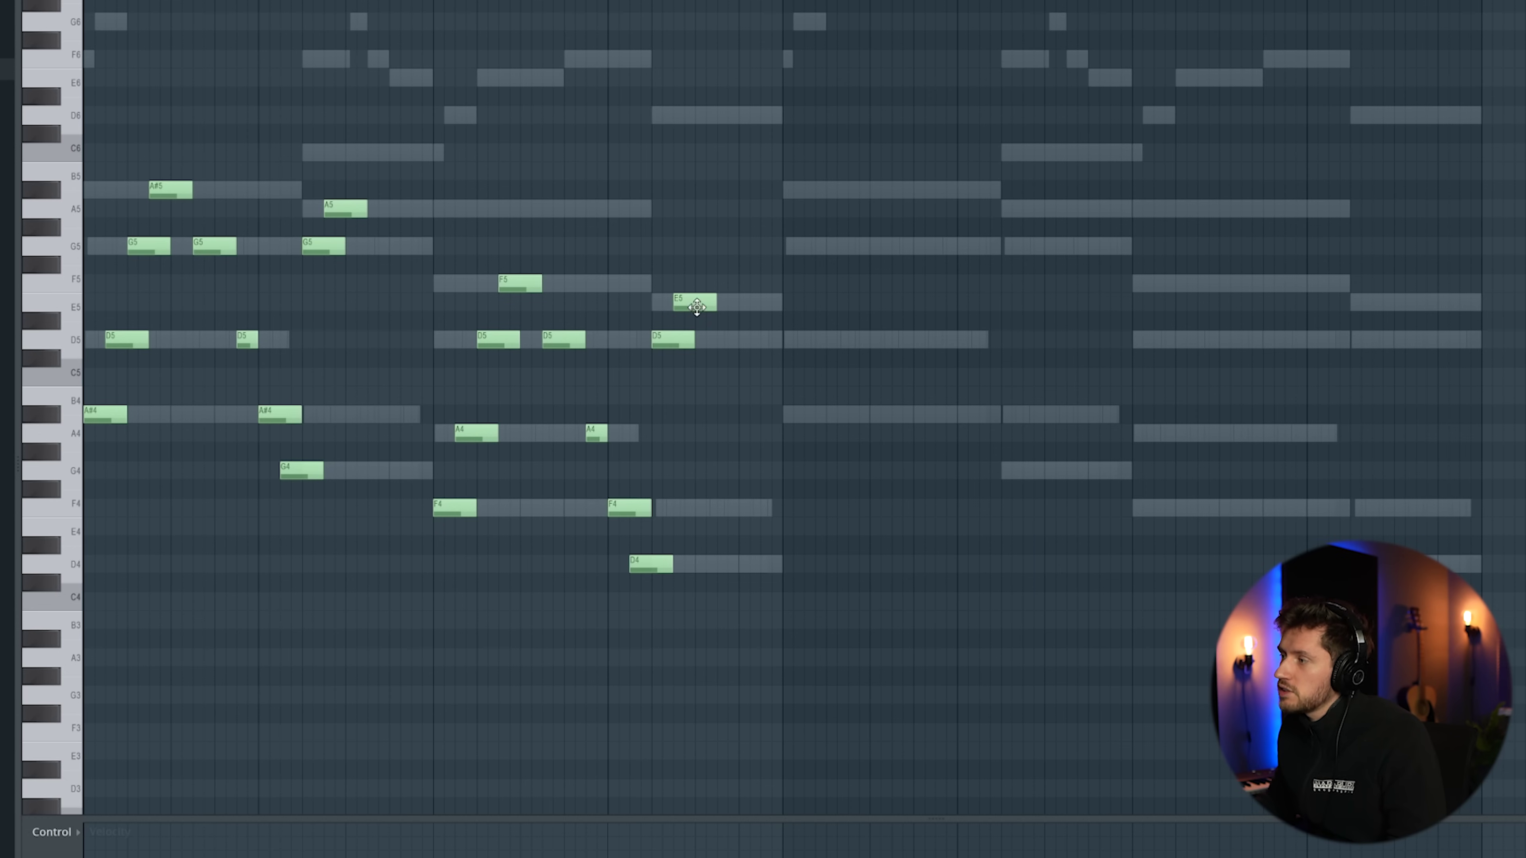
pyautogui.press('space')
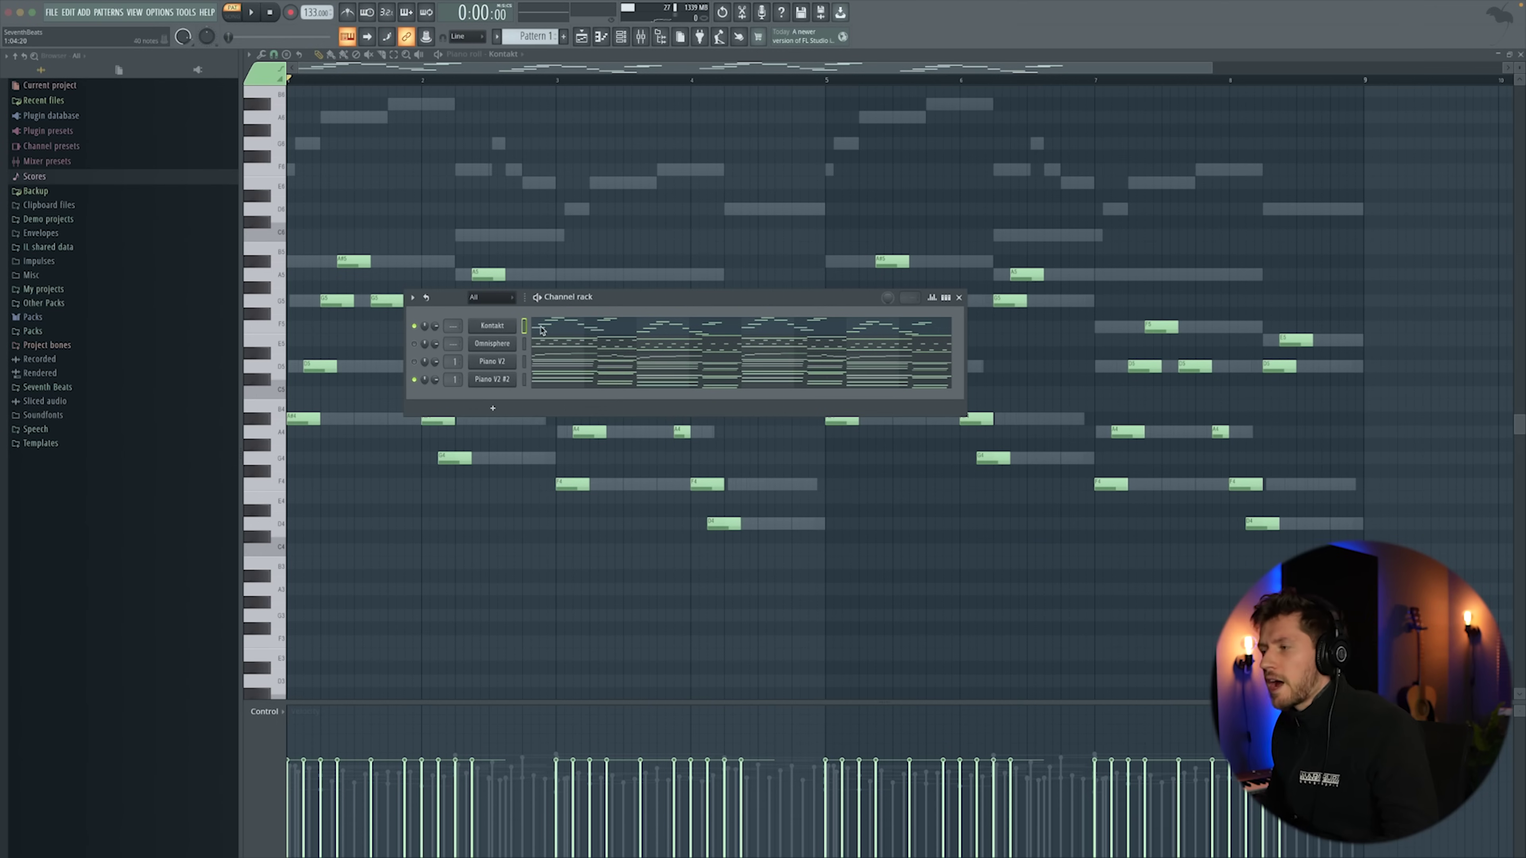
# Insert a Mini V3 channel above Kontakt and slightly raise the filter cutoff of its EL Pevil patch.
pyautogui.rightClick(482, 332)
pyautogui.moveTo(540, 407)
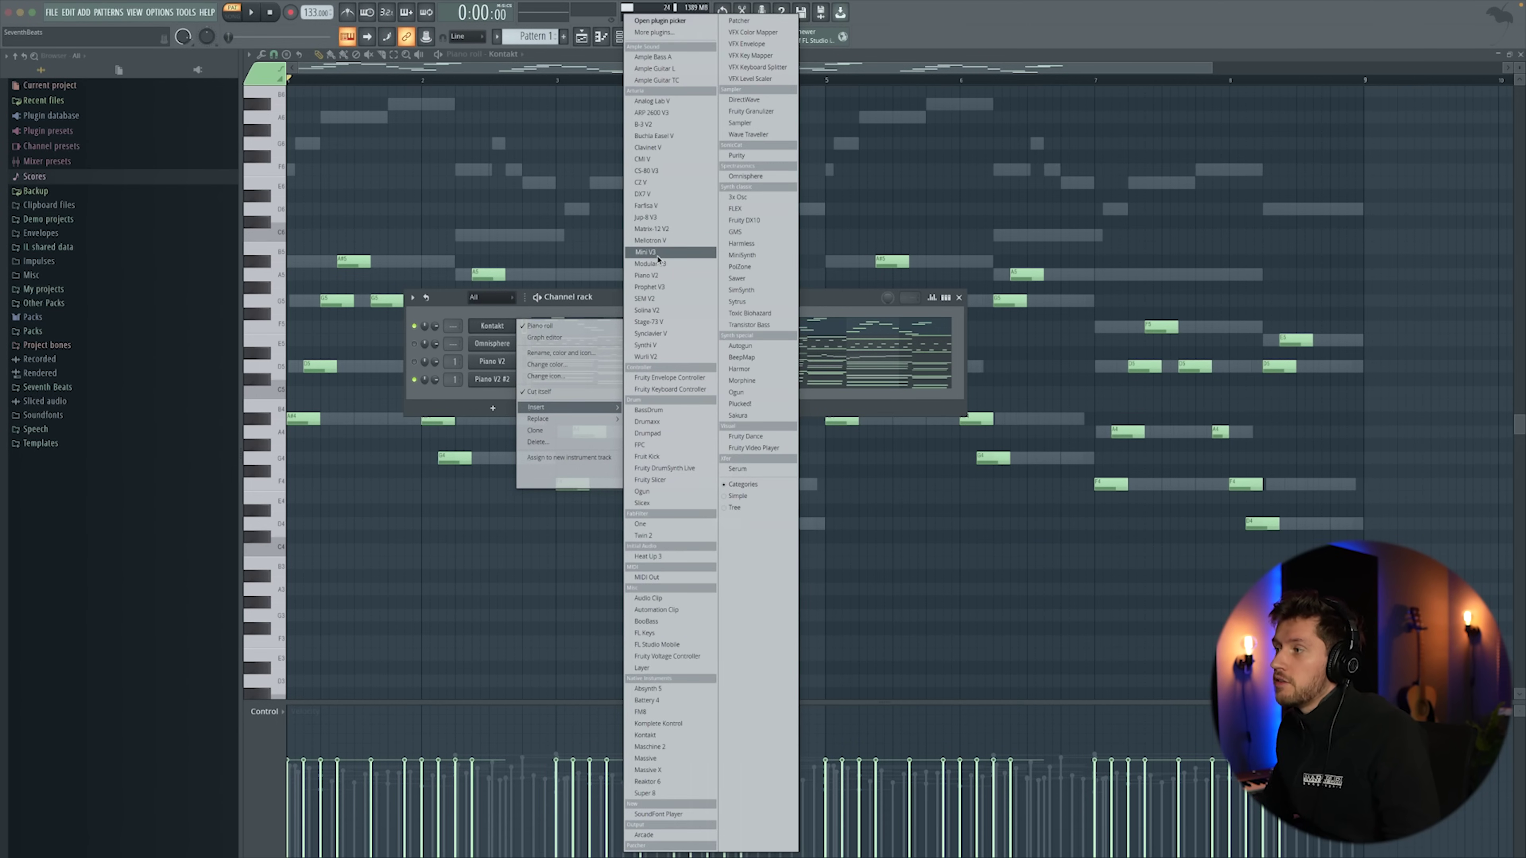
pyautogui.click(645, 253)
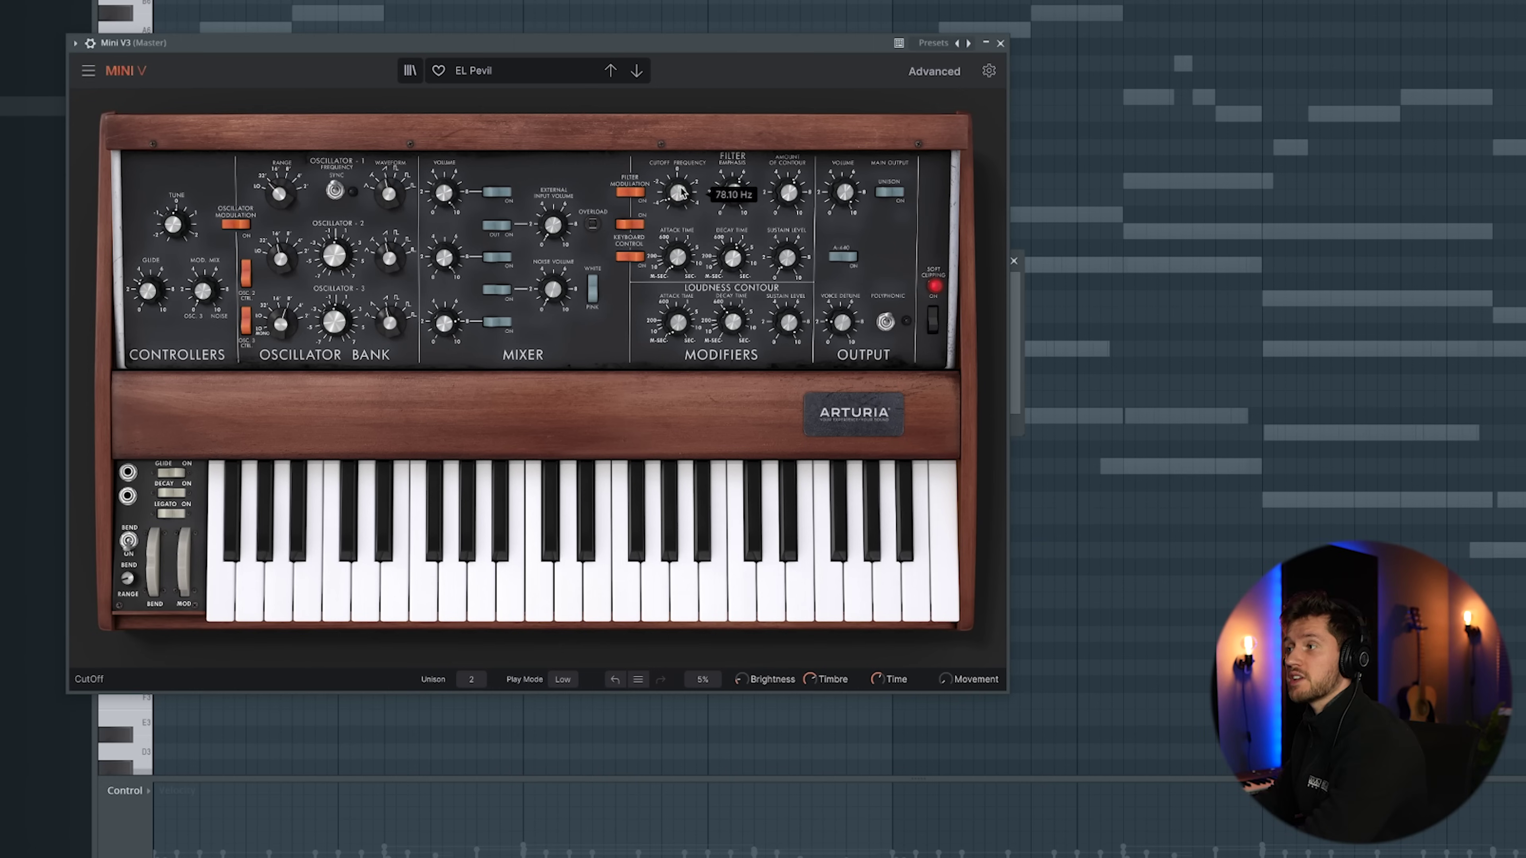
pyautogui.moveTo(685, 192)
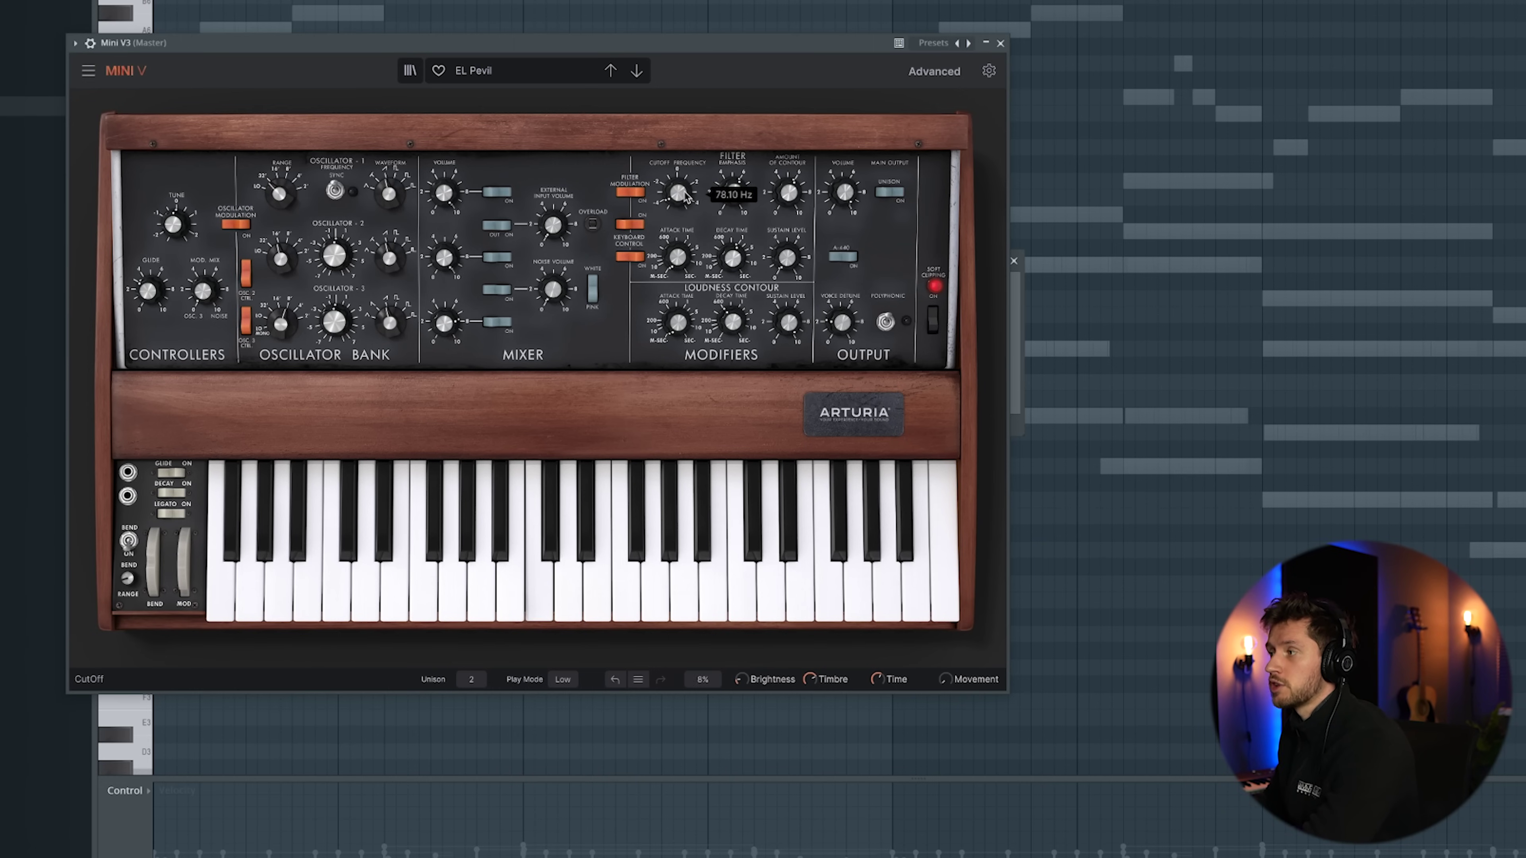
pyautogui.moveTo(681, 194); pyautogui.dragTo(682, 183)
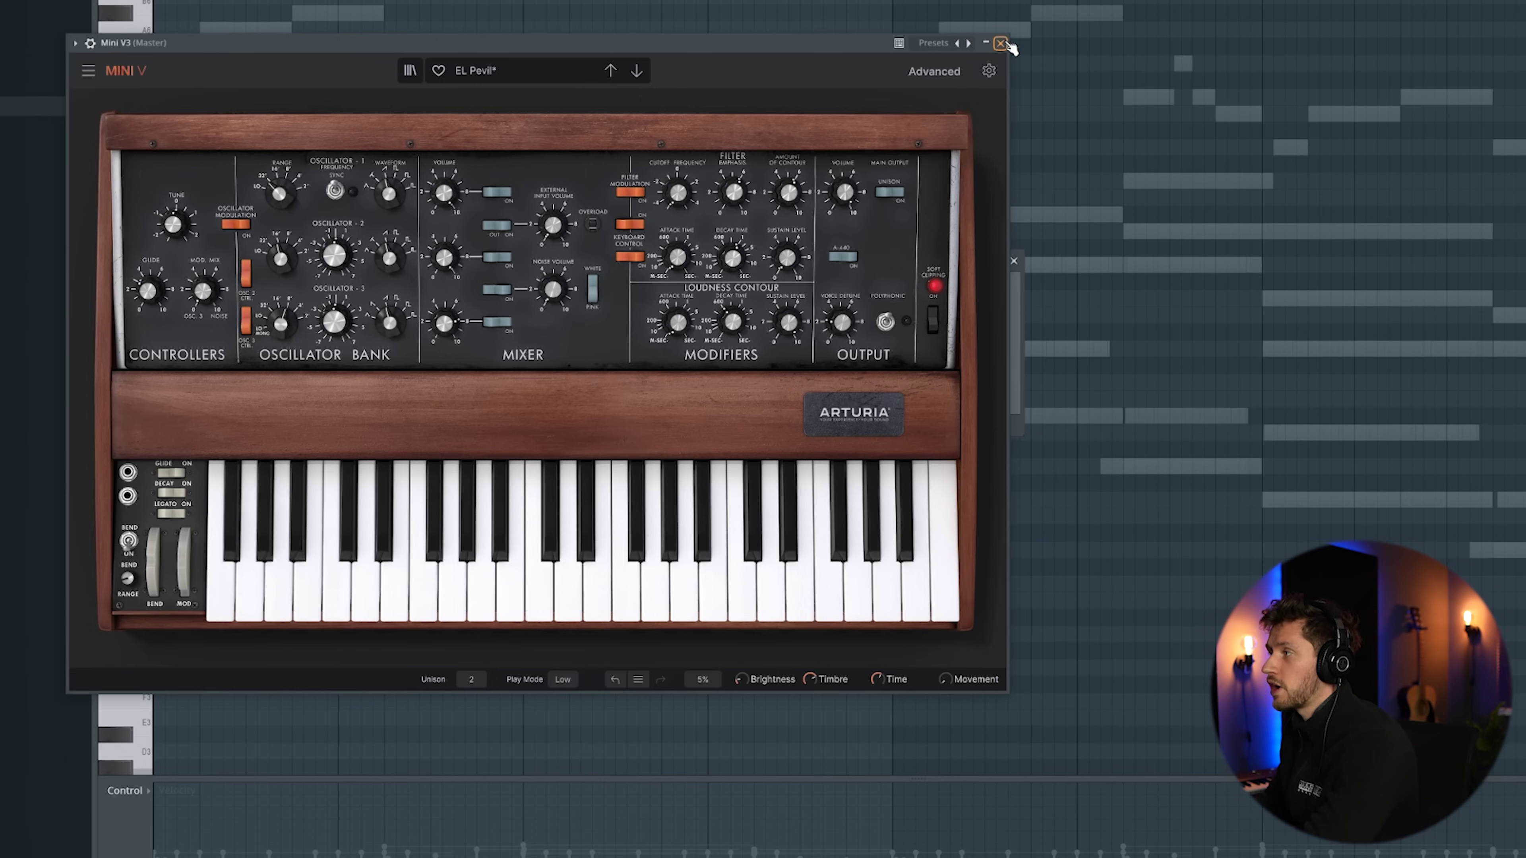
pyautogui.click(1001, 44)
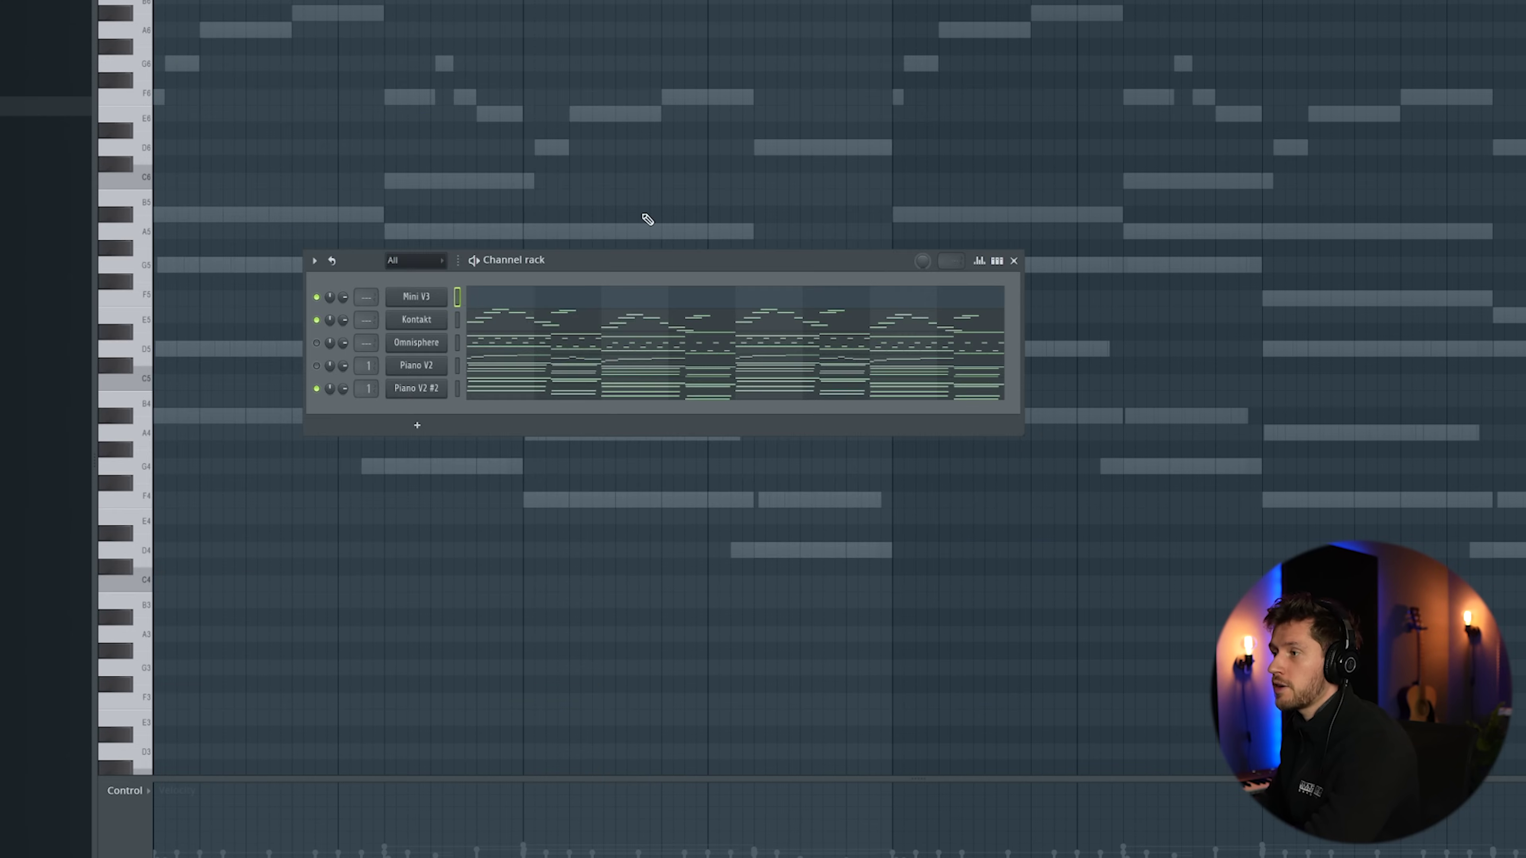
# Pull the highest band of Mini V3's Fruity Parametric EQ 2 down to cut all but the lows, and change its filter type.
pyautogui.click(949, 379)
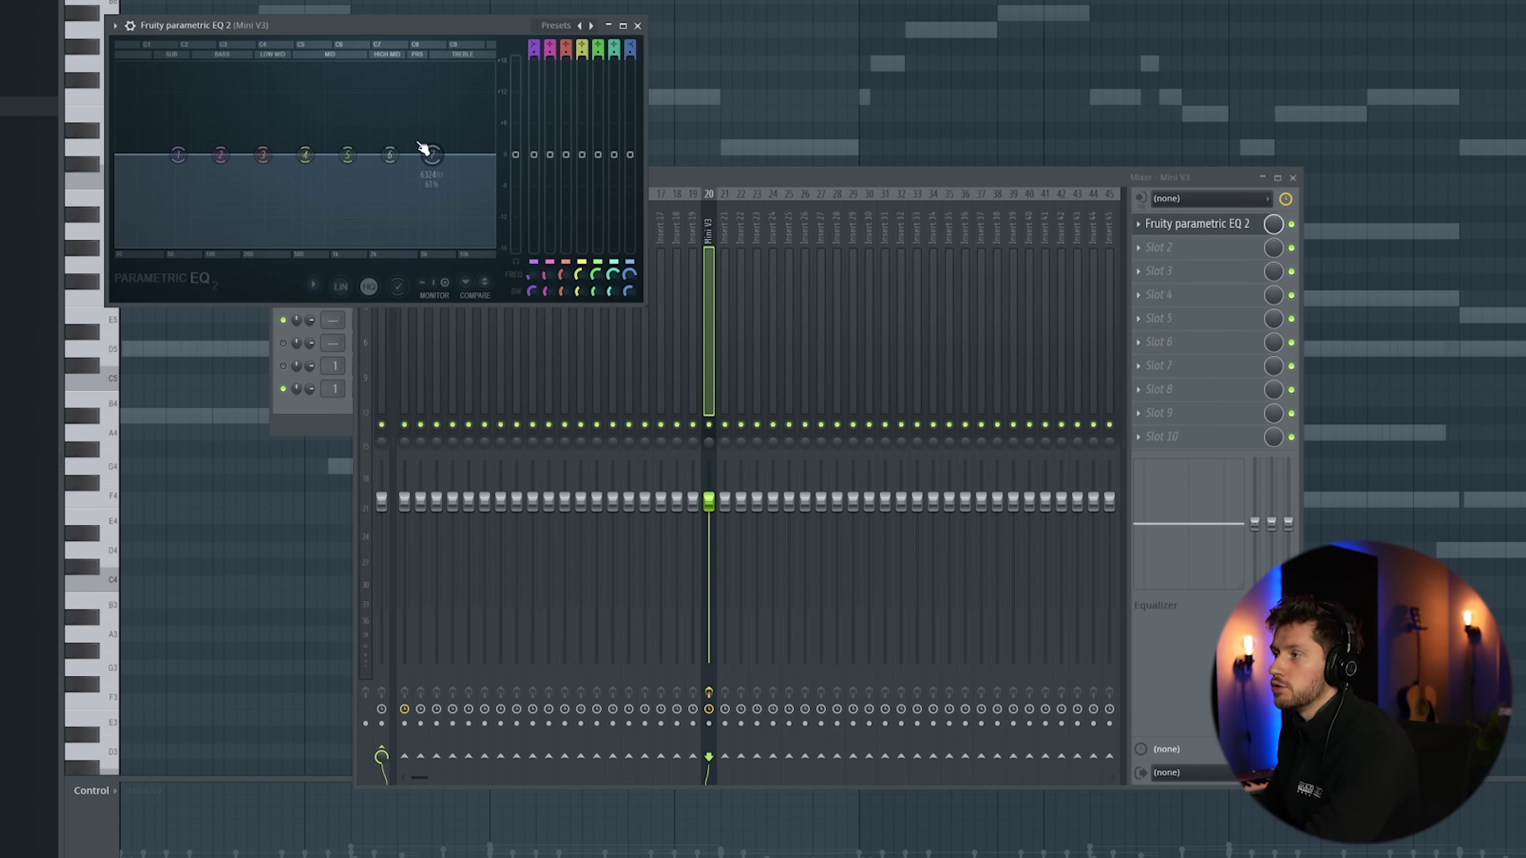
pyautogui.moveTo(424, 149); pyautogui.dragTo(206, 244)
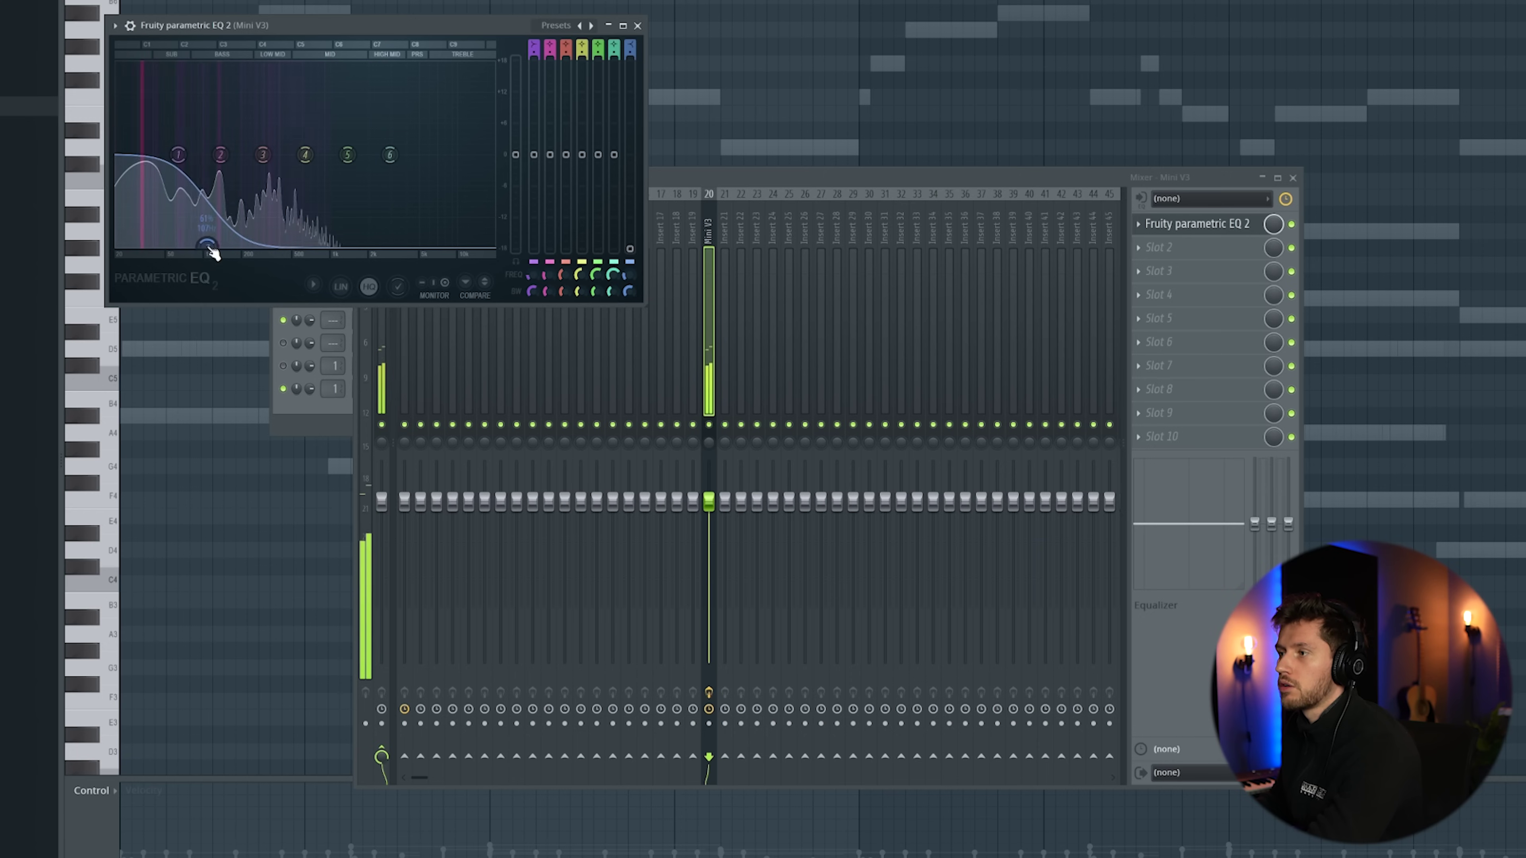
pyautogui.moveTo(229, 288)
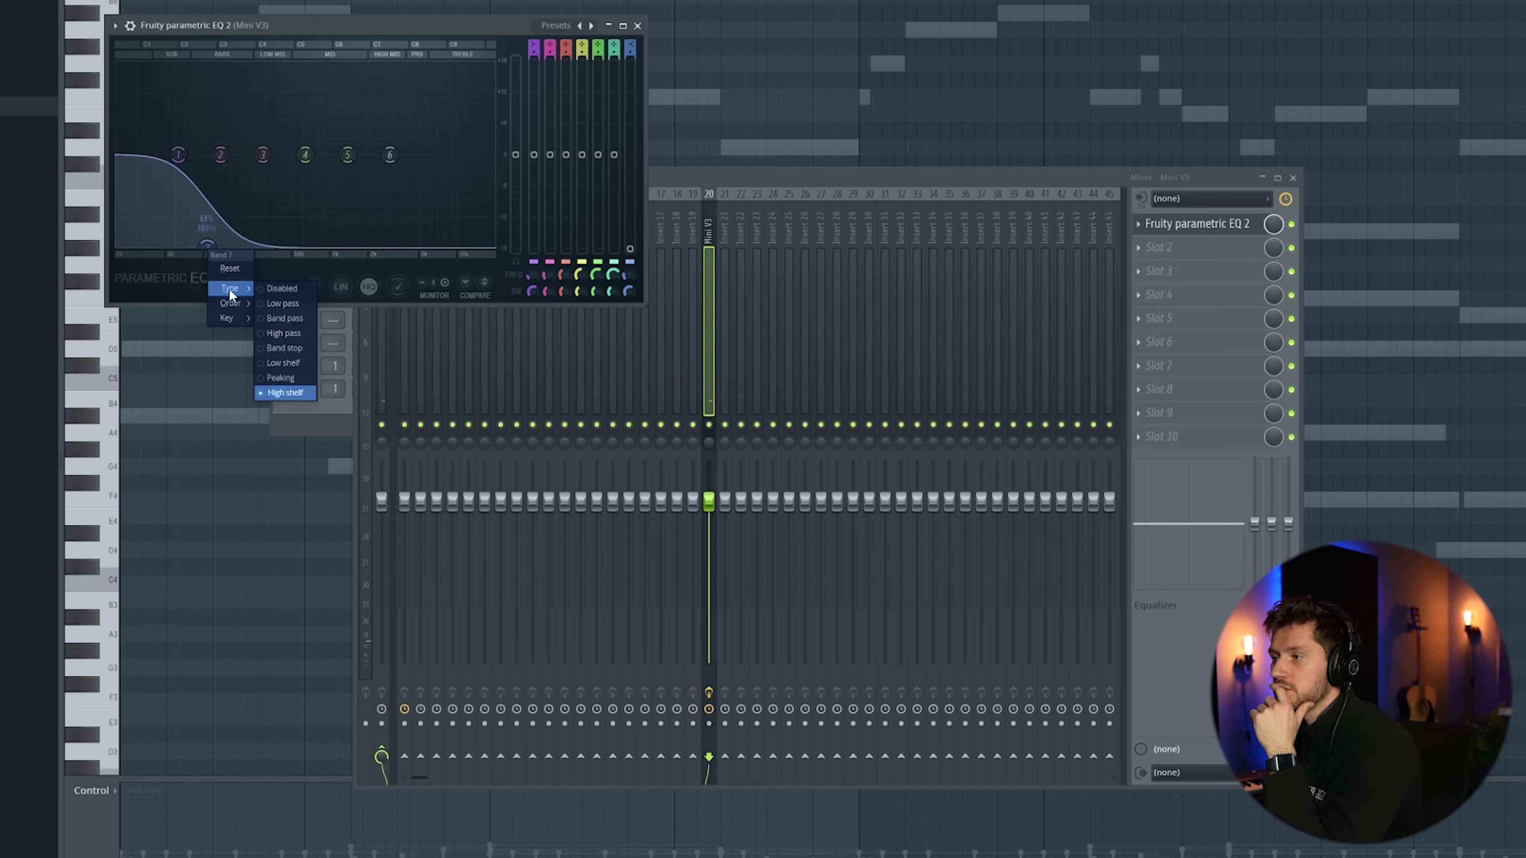
pyautogui.click(292, 315)
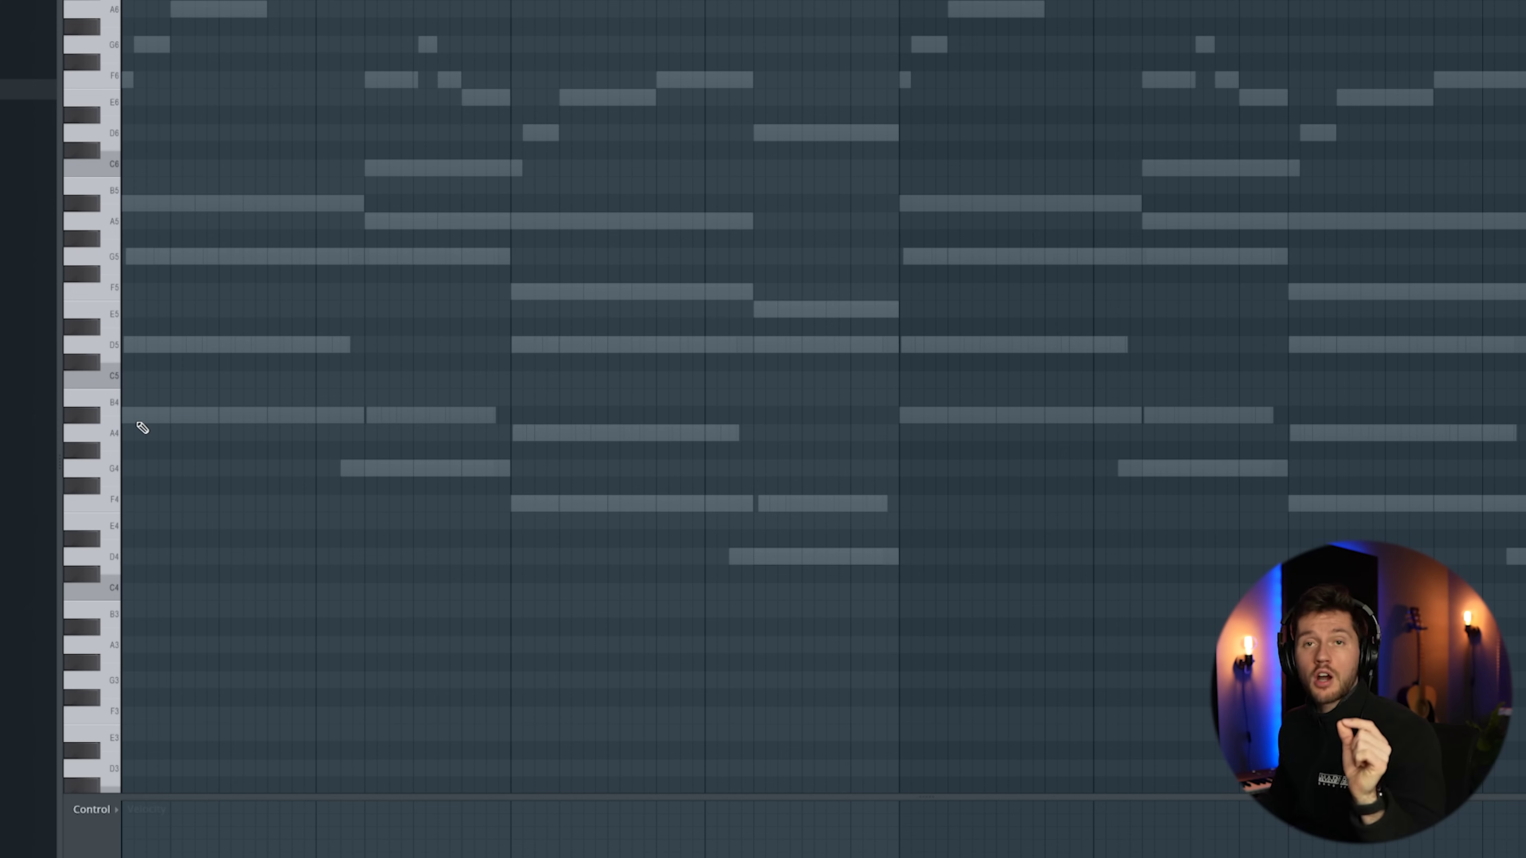
# Draw one sustained Mini V3 bass note under each chord, starting with A#4 for the first chord's full length.
pyautogui.click(142, 415)
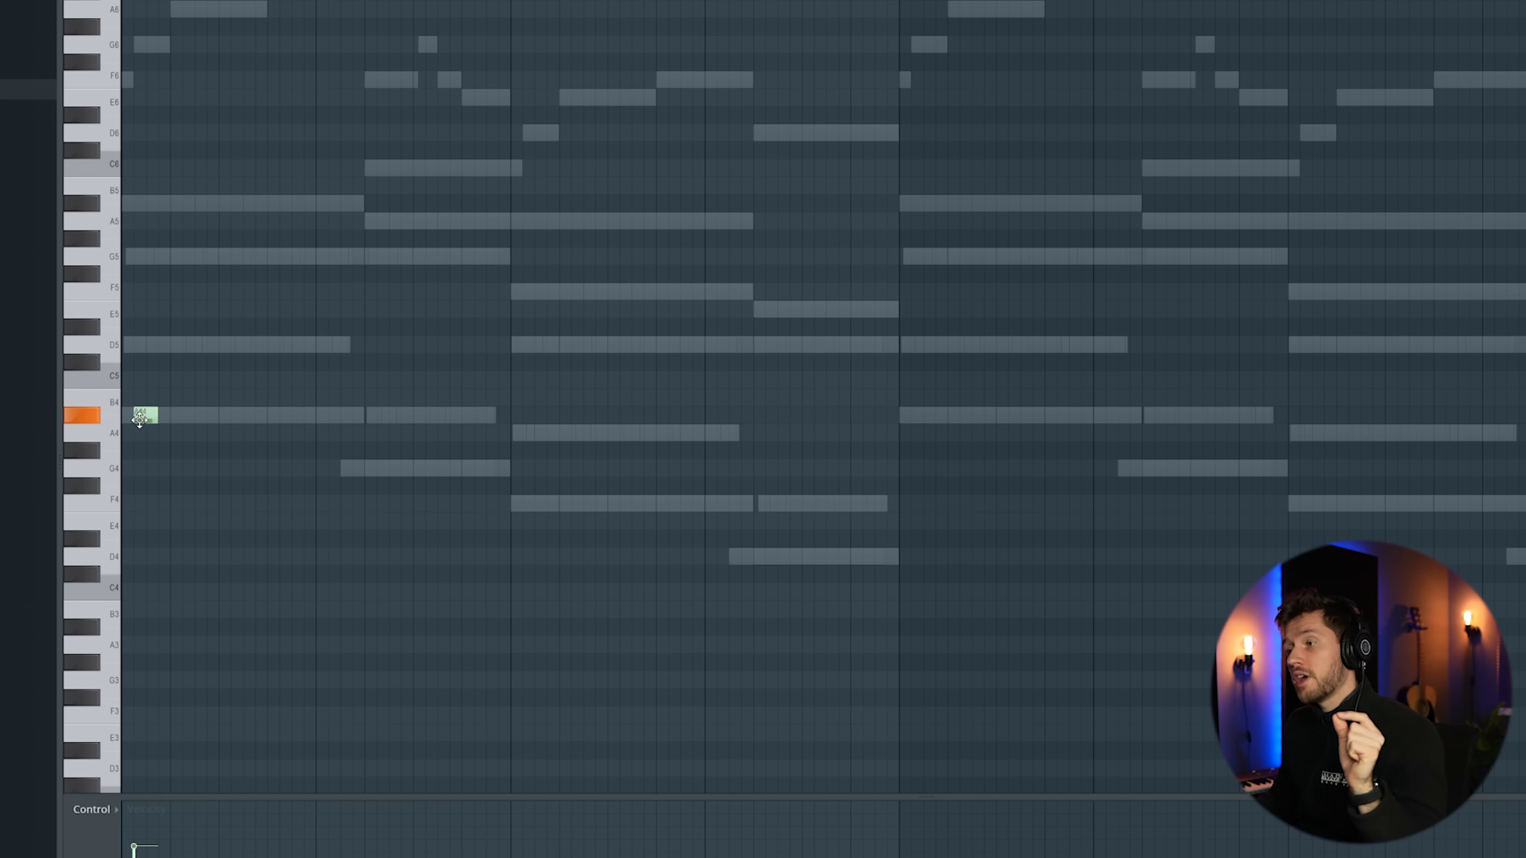
pyautogui.moveTo(145, 416); pyautogui.dragTo(307, 436)
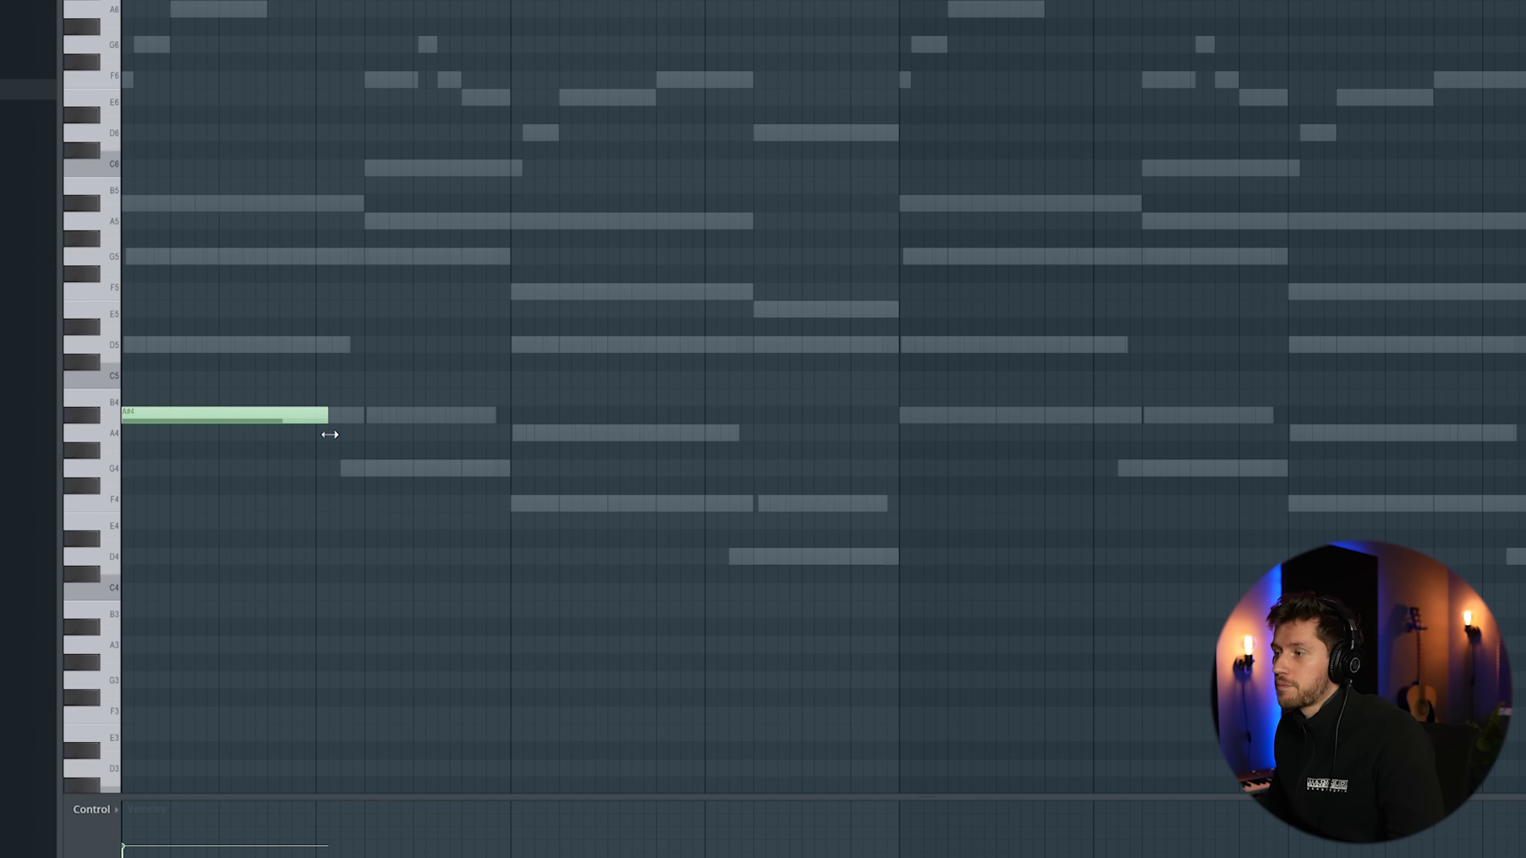
pyautogui.press('space')
pyautogui.click(369, 432)
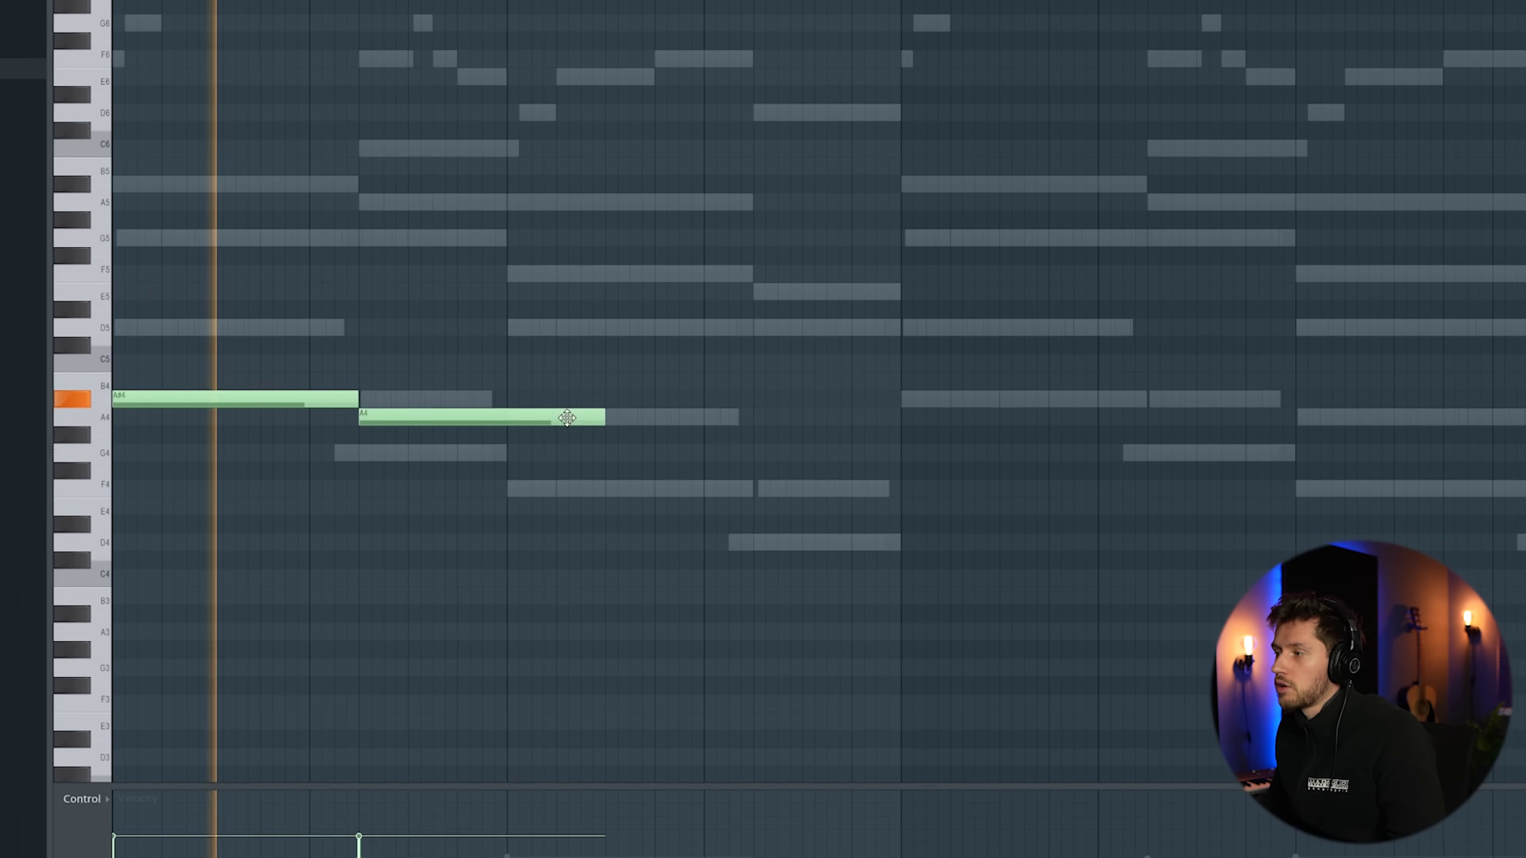
pyautogui.moveTo(605, 432); pyautogui.dragTo(509, 405)
pyautogui.click(508, 472)
pyautogui.moveTo(641, 442); pyautogui.dragTo(752, 442)
pyautogui.click(764, 497)
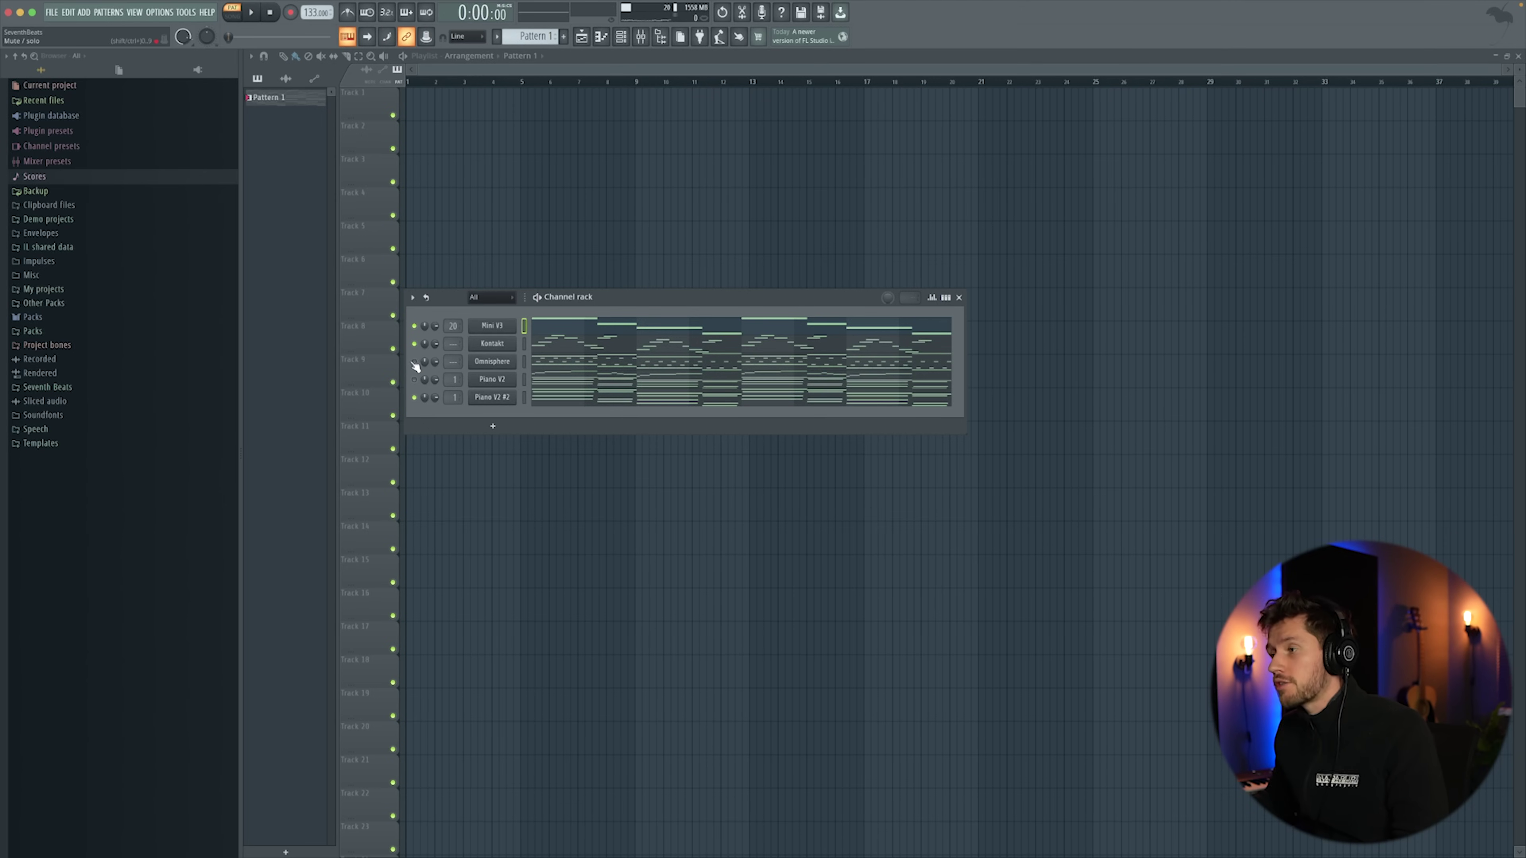
# Clone the Omnisphere channel, paste the piano chords into the clone, and delete the second half of the notes.
pyautogui.rightClick(511, 361)
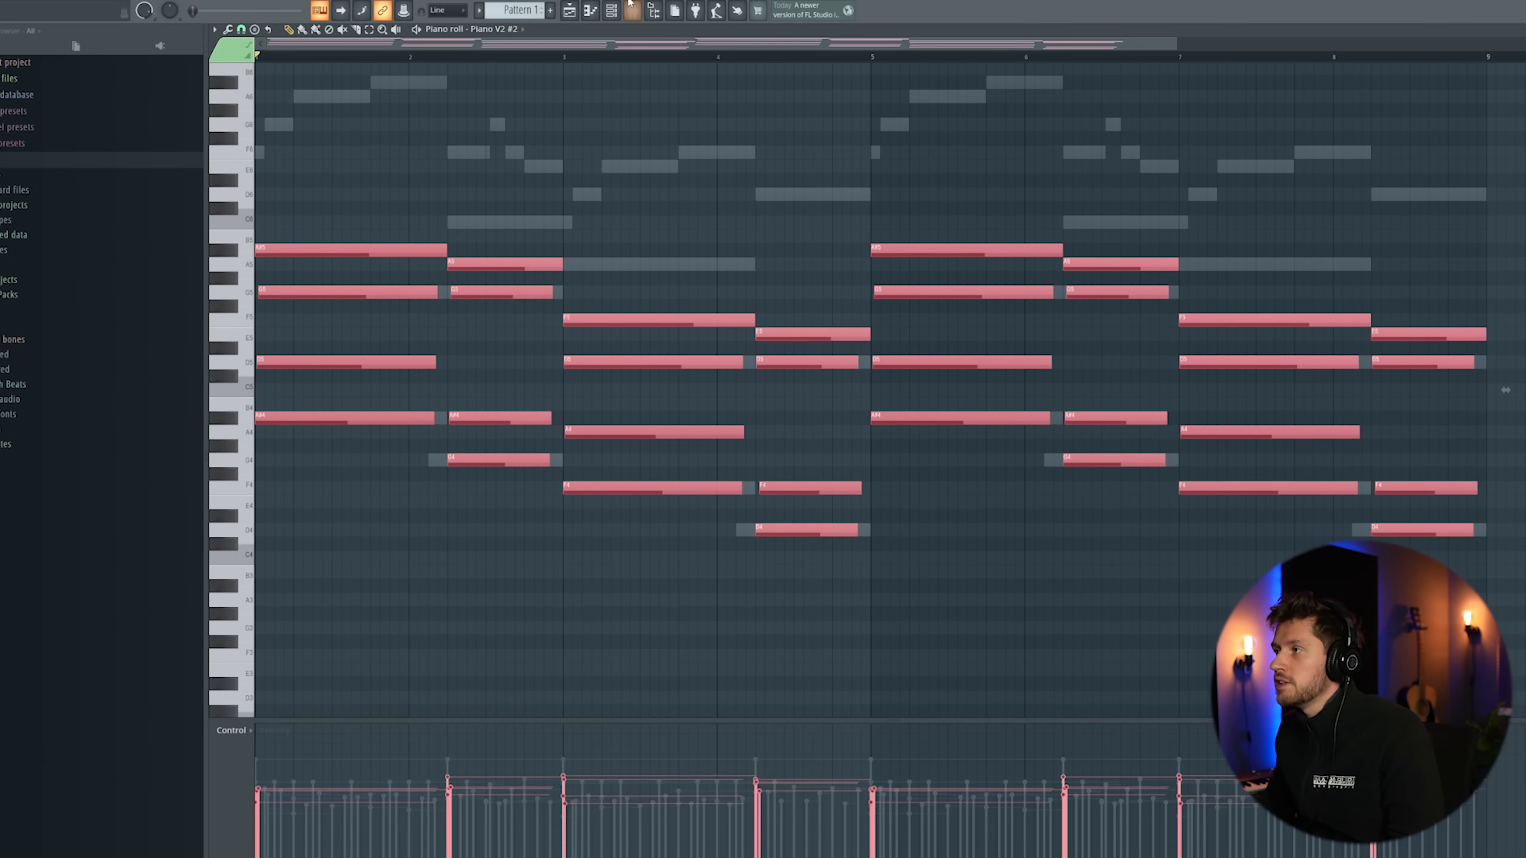
pyautogui.click(611, 11)
pyautogui.click(557, 377)
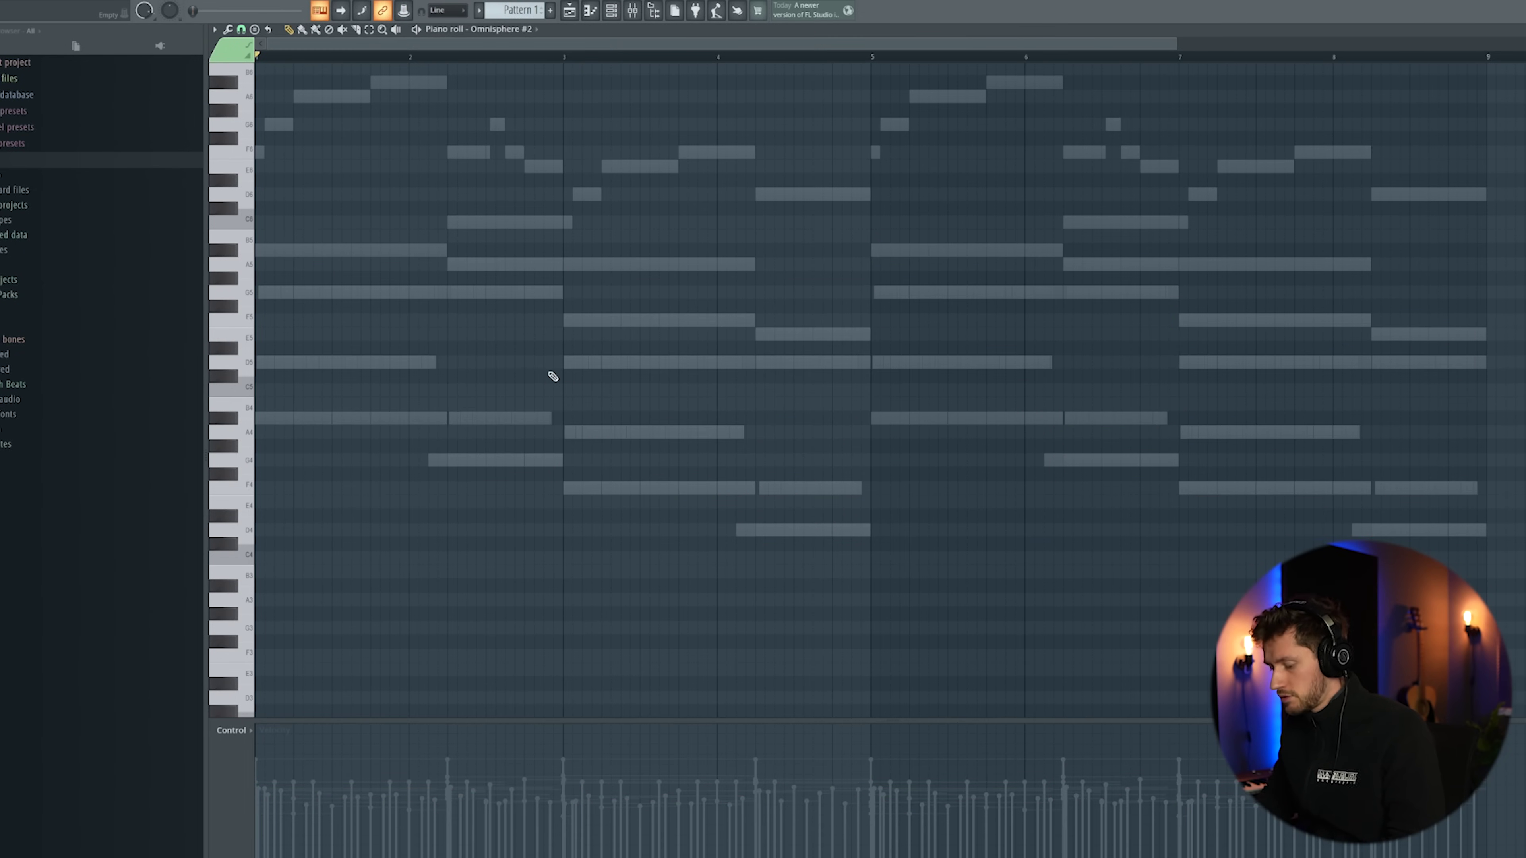
pyautogui.hotkey('ctrl', 'v')
pyautogui.moveTo(920, 188); pyautogui.dragTo(1352, 504)
pyautogui.press('Delete')
# Stagger the first Omnisphere #2 chord by starting its D5 note slightly late and its G5 note a little later still.
pyautogui.click(241, 29)
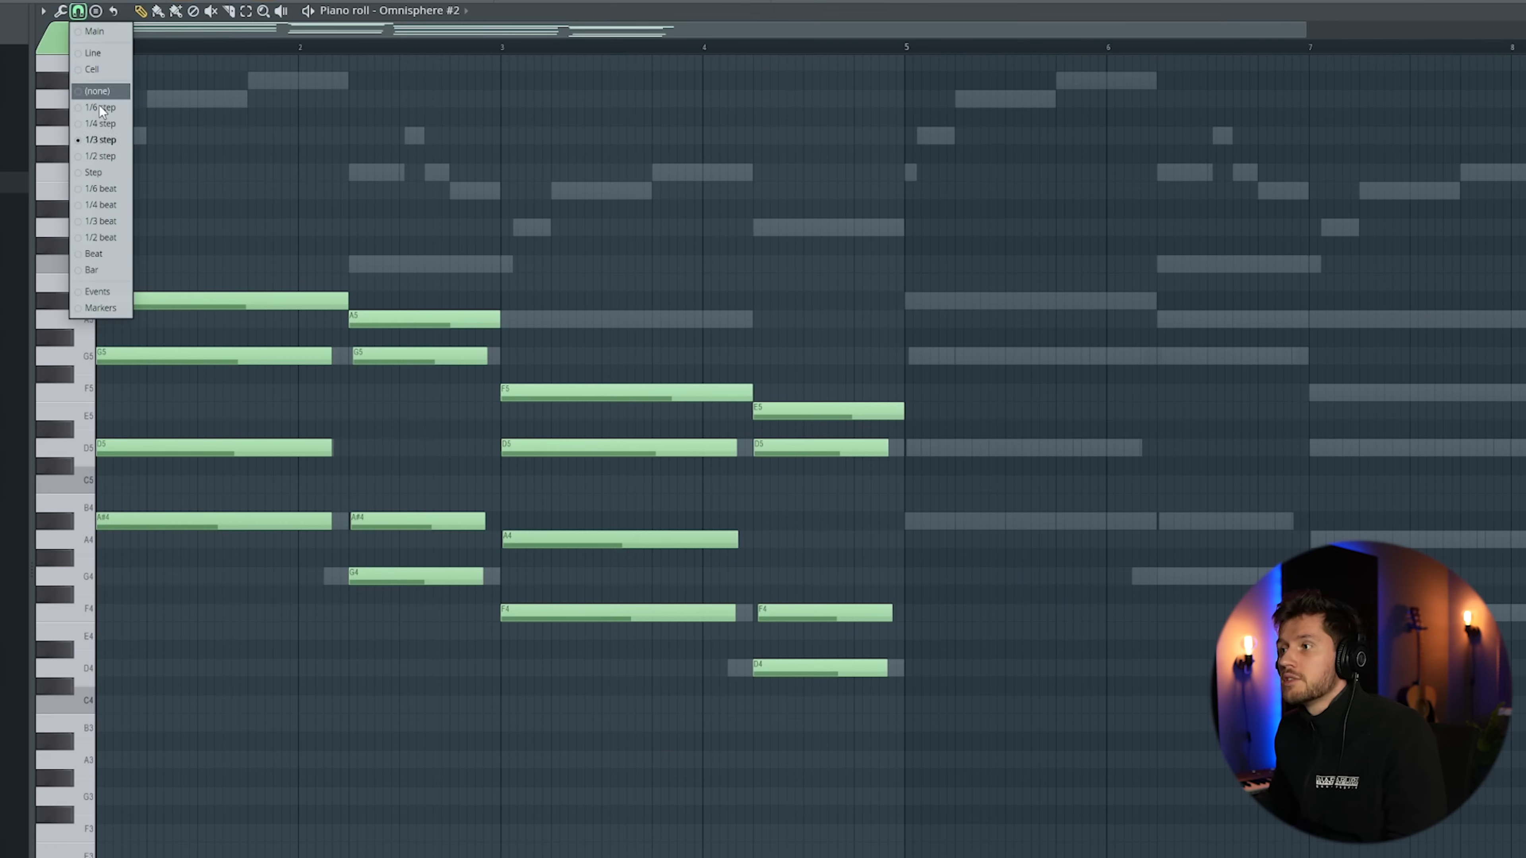
pyautogui.click(119, 143)
pyautogui.click(121, 443)
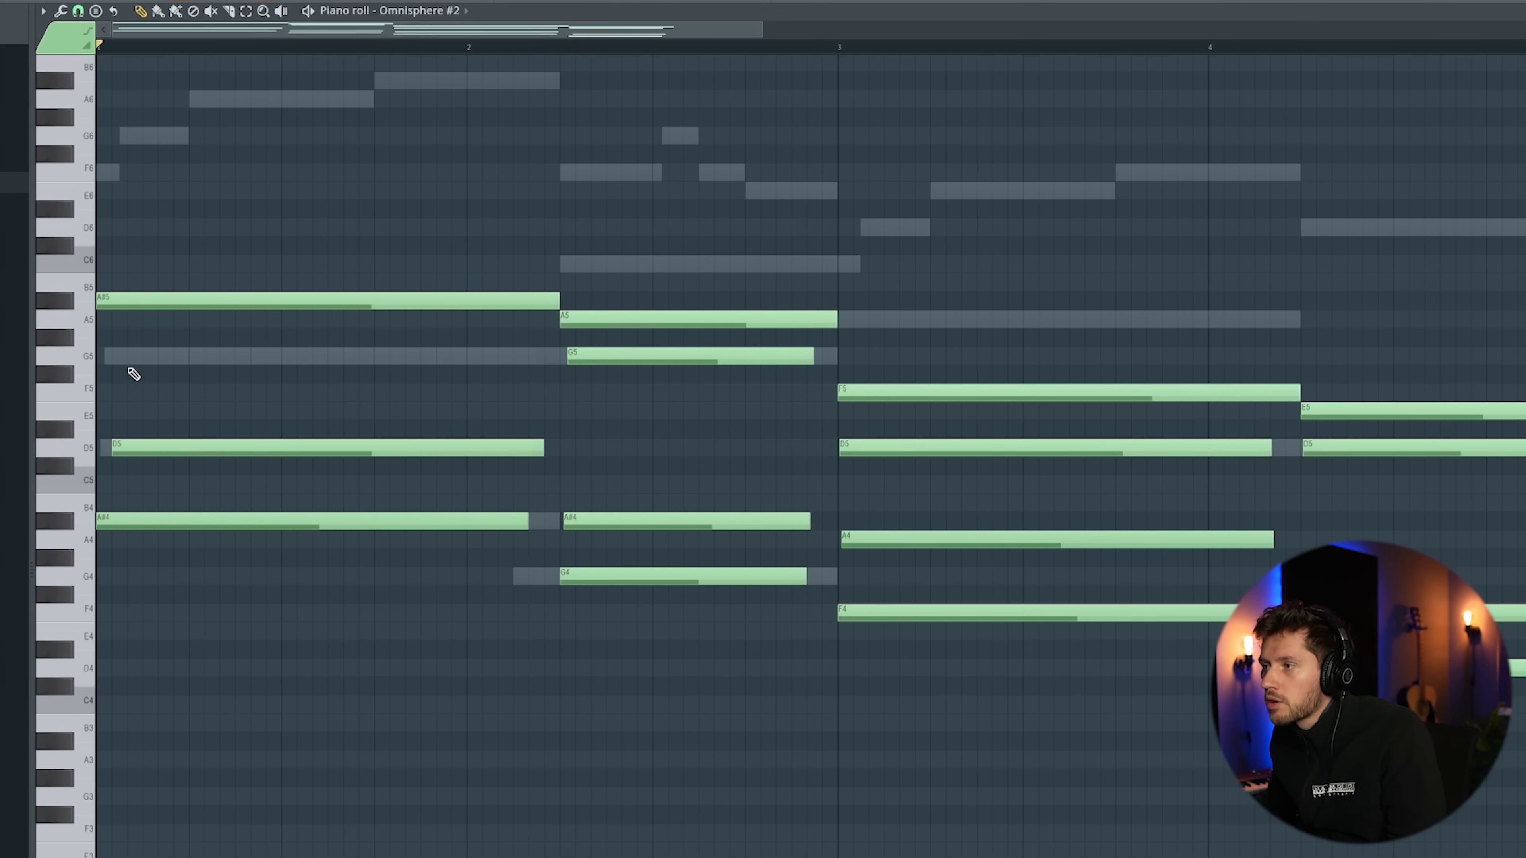
pyautogui.click(129, 356)
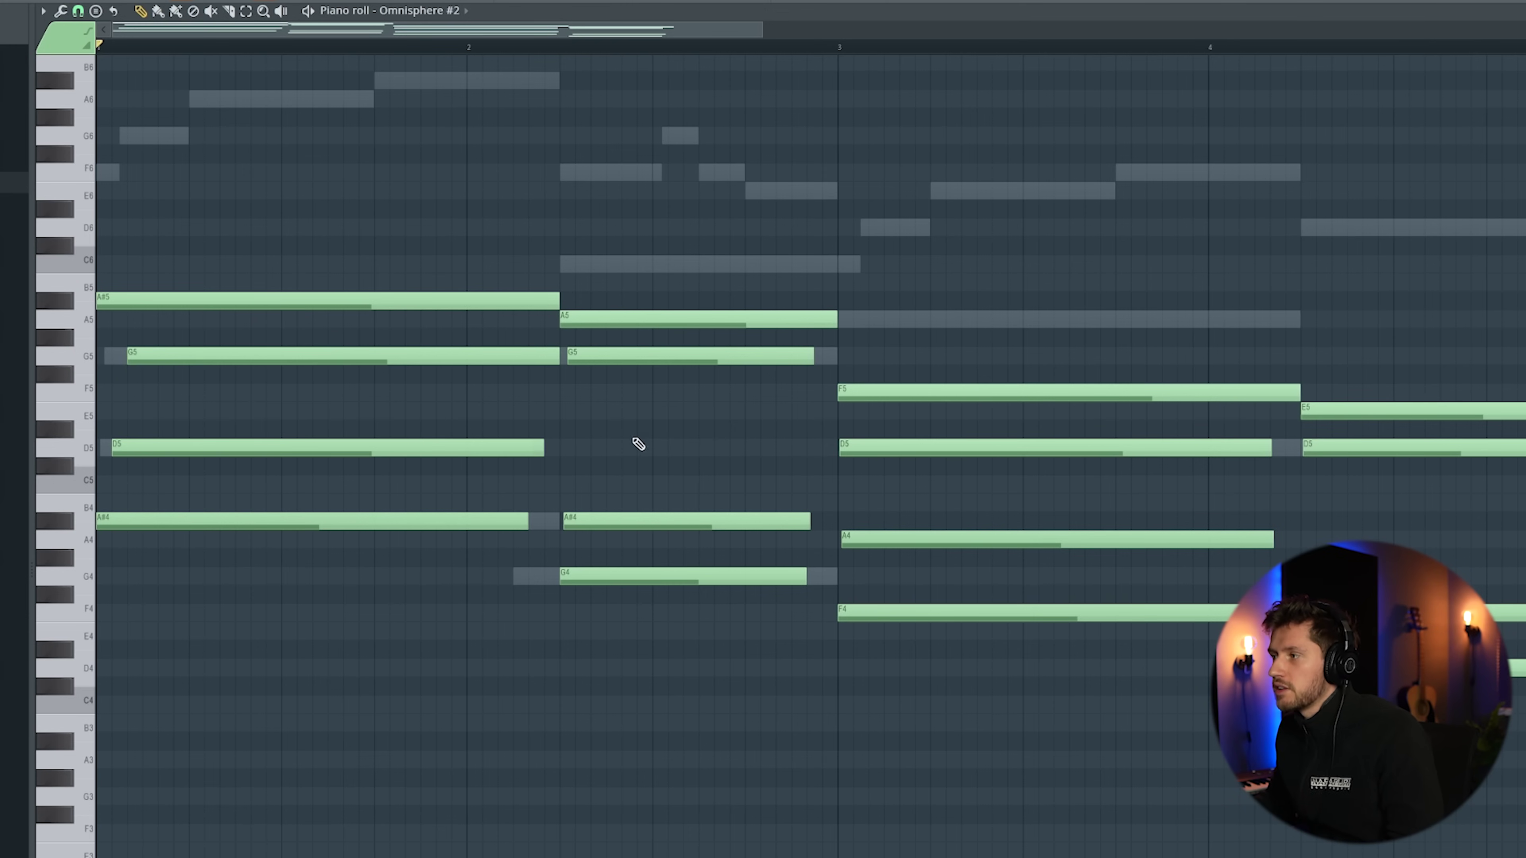
# Stagger the second Omnisphere #2 chord by redrawing its A#4 note slightly late and its G5 note a little later.
pyautogui.rightClick(596, 520)
pyautogui.press('space')
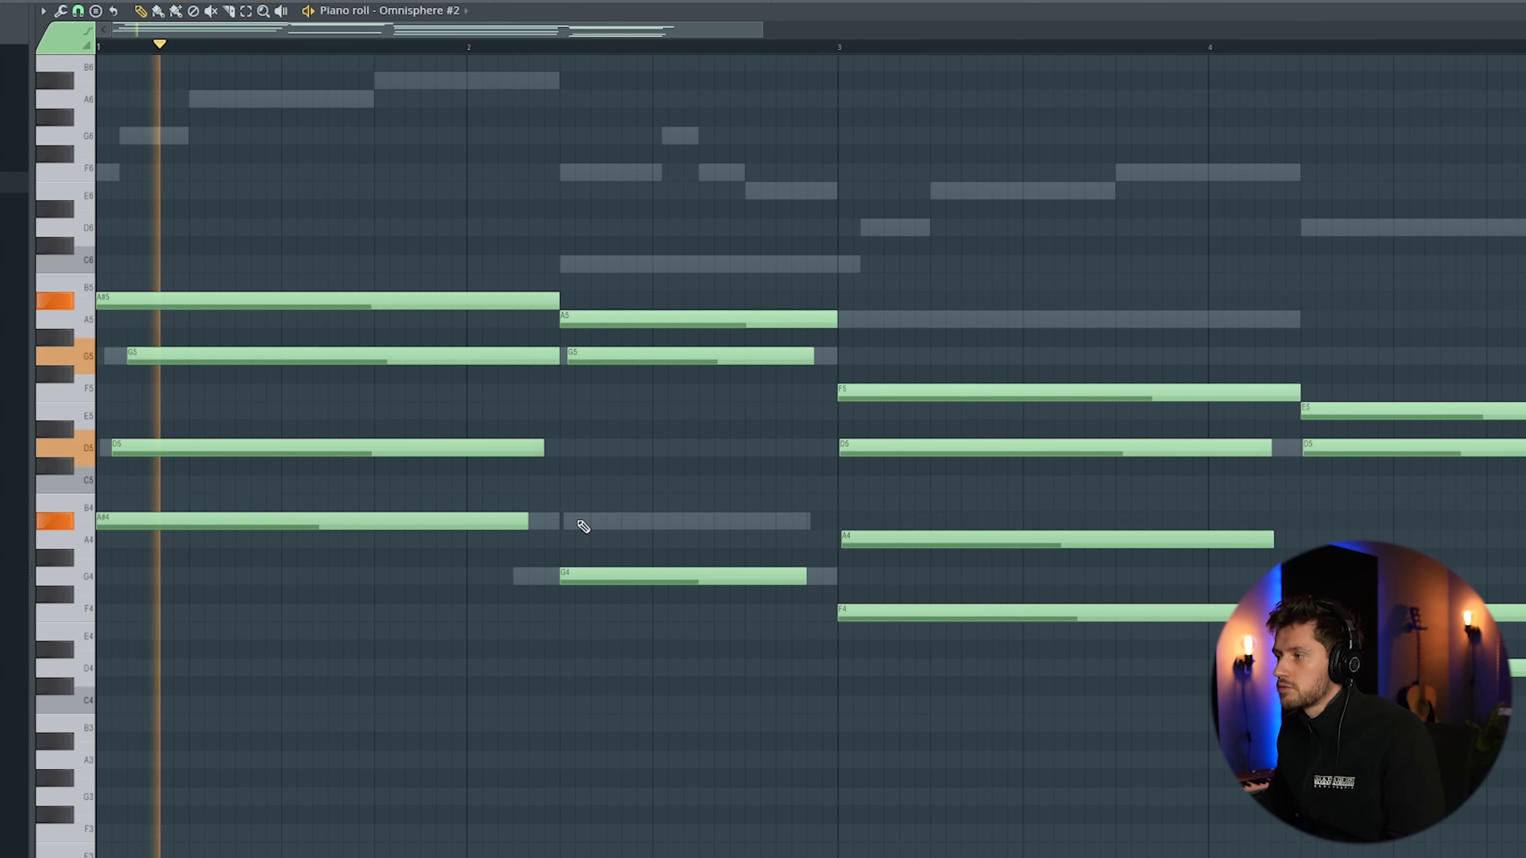
pyautogui.click(577, 520)
pyautogui.rightClick(603, 360)
pyautogui.click(601, 359)
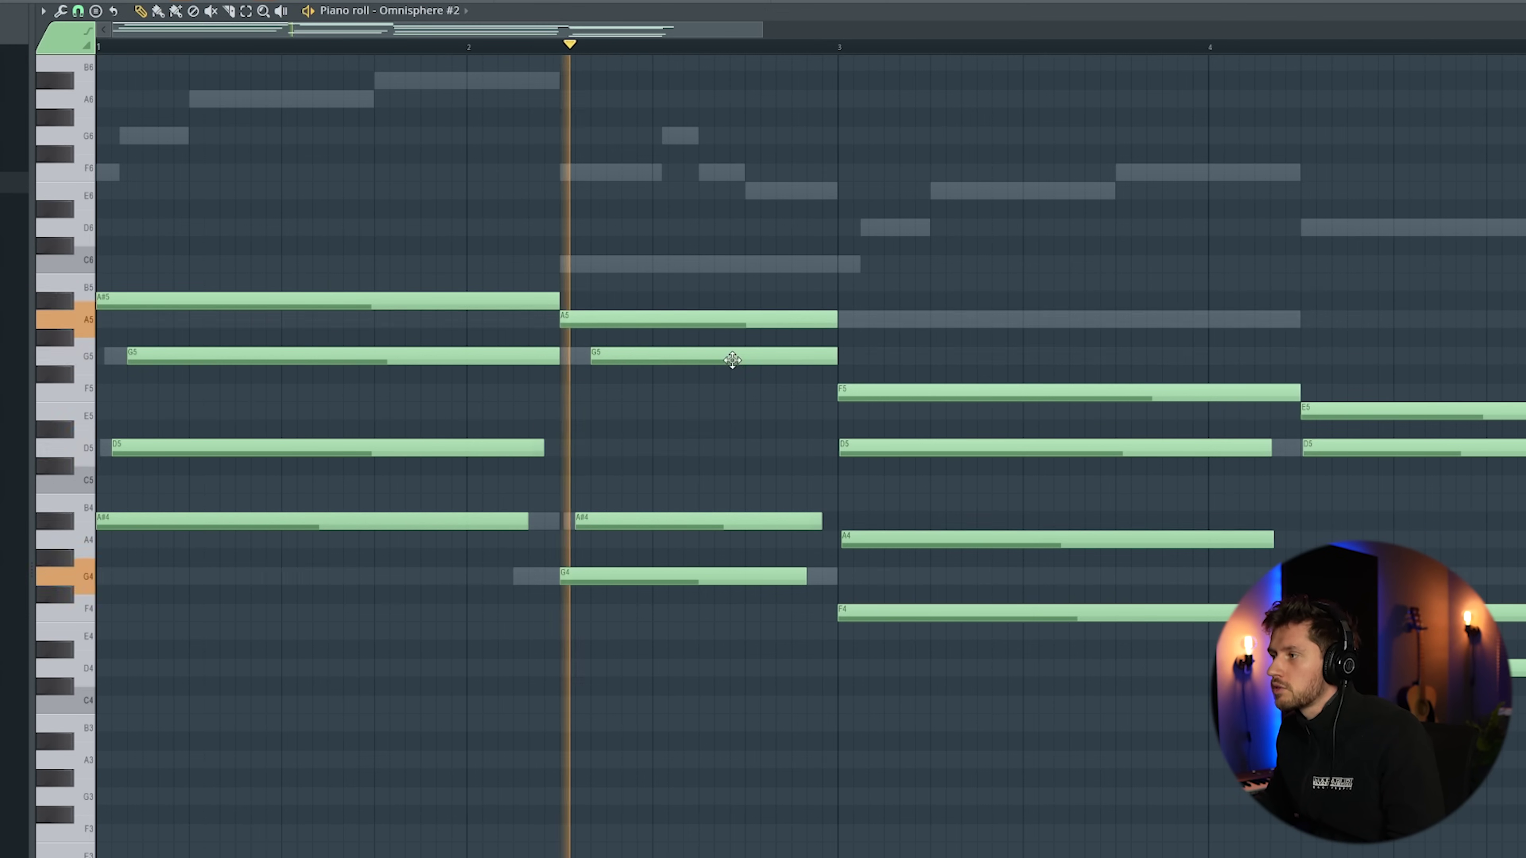
pyautogui.press('space')
# Stagger the last two chords by delaying the third's A4 and D5 notes and the fourth's F4 and D5 notes.
pyautogui.rightClick(871, 539)
pyautogui.click(855, 539)
pyautogui.rightClick(882, 447)
pyautogui.click(873, 450)
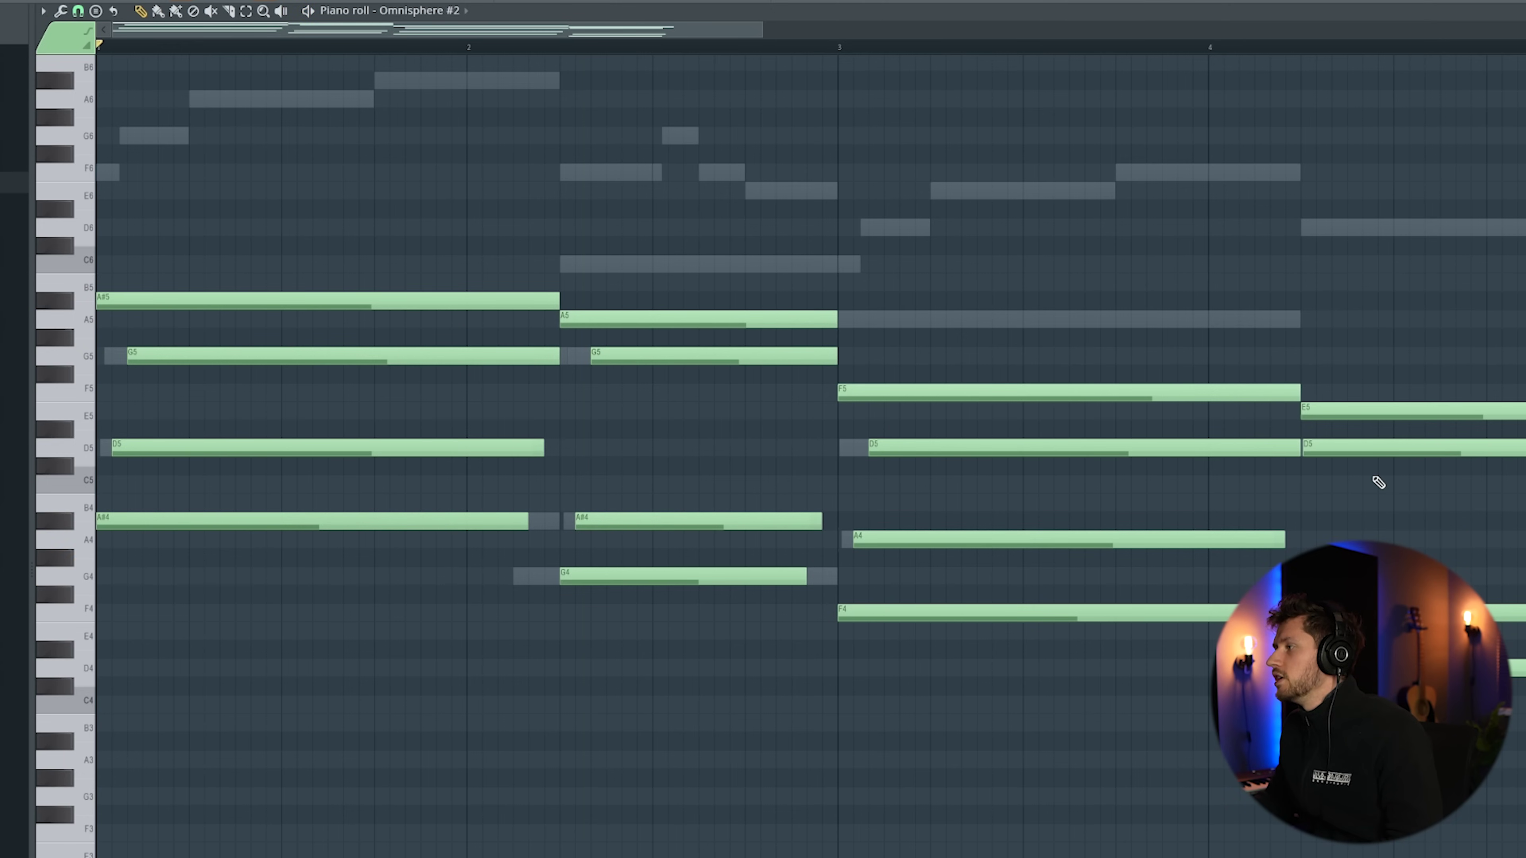
pyautogui.press('space')
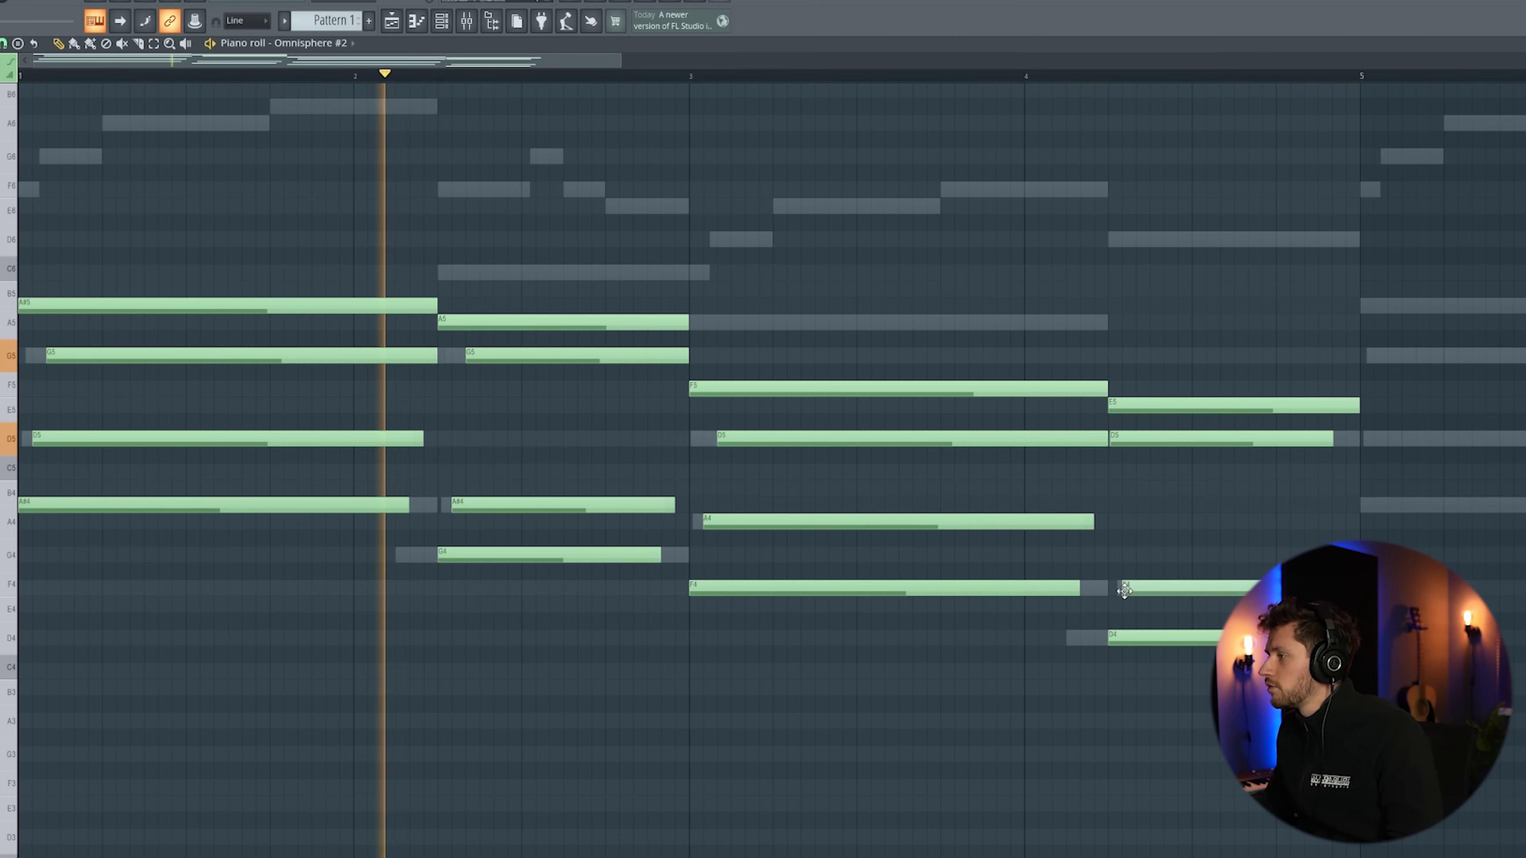
pyautogui.rightClick(1141, 437)
pyautogui.click(1138, 442)
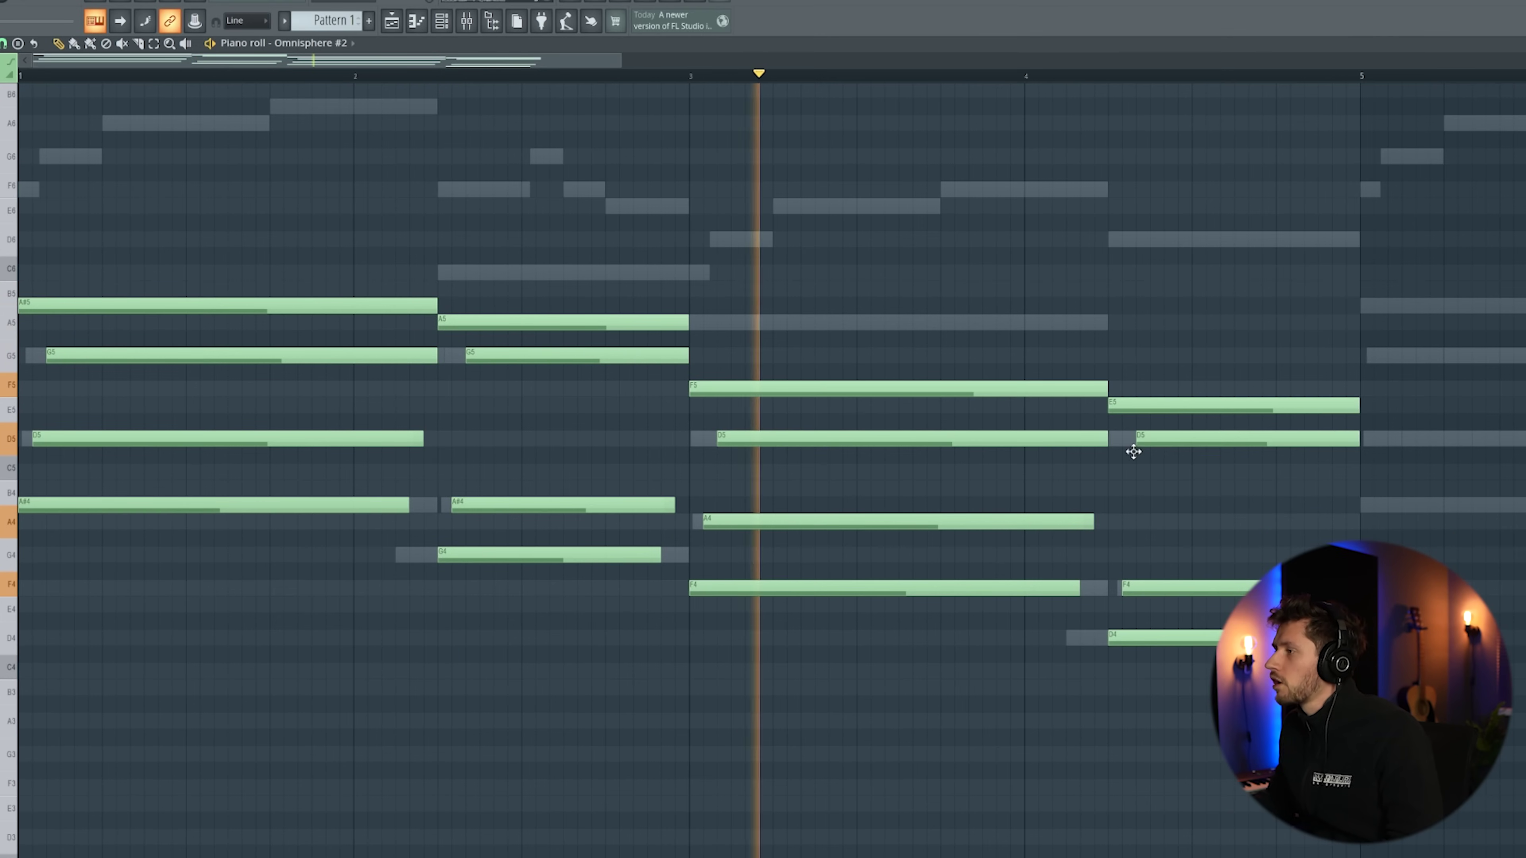
pyautogui.moveTo(621, 65); pyautogui.dragTo(914, 93)
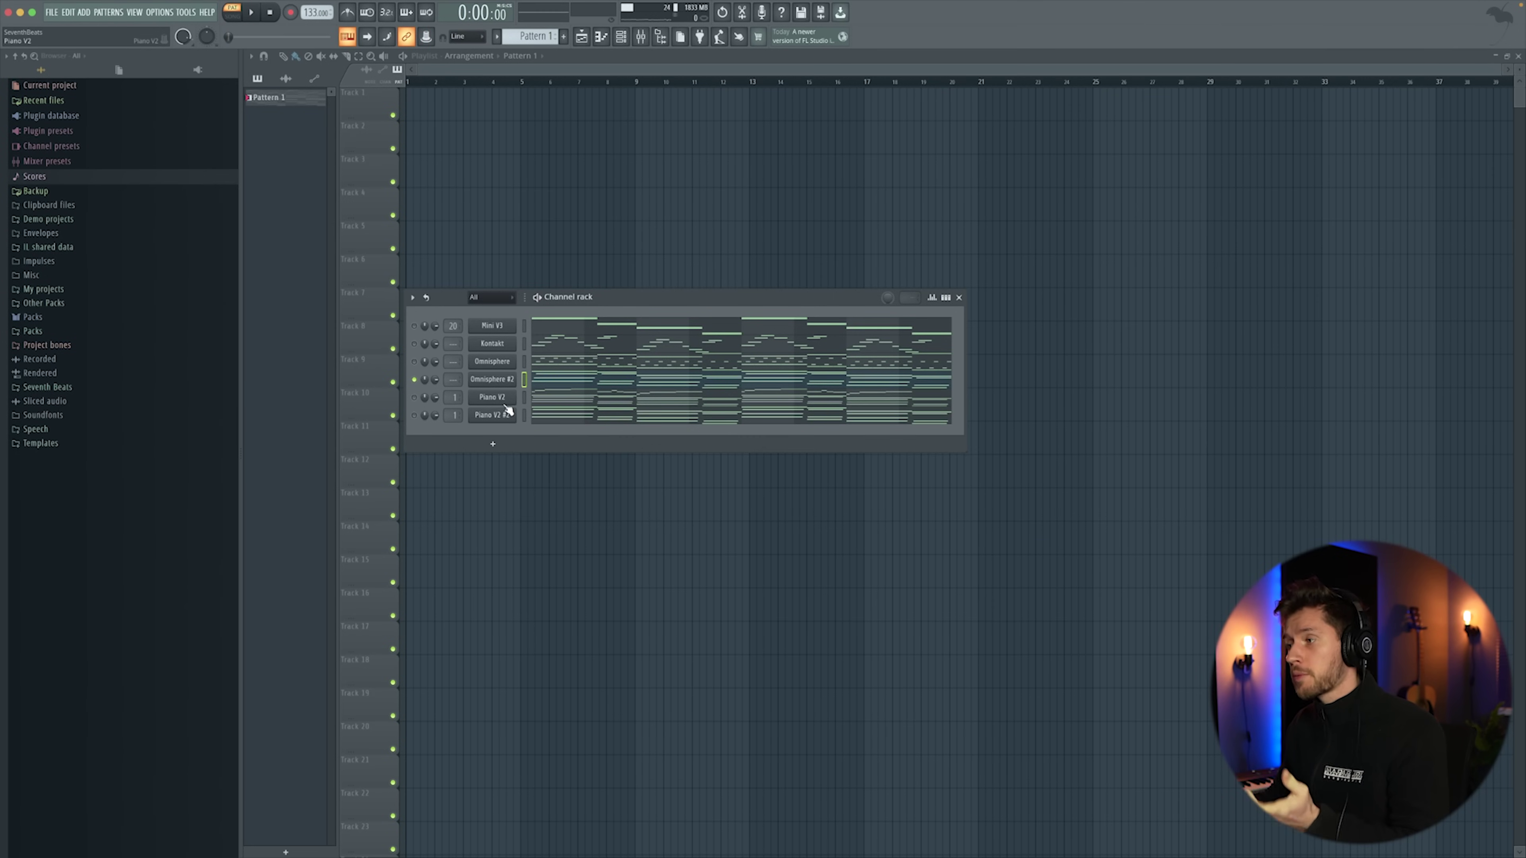
# Insert a FLEX channel above Piano V2, search its presets for "pad" and load Smooth Pad.
pyautogui.rightClick(504, 406)
pyautogui.moveTo(539, 481)
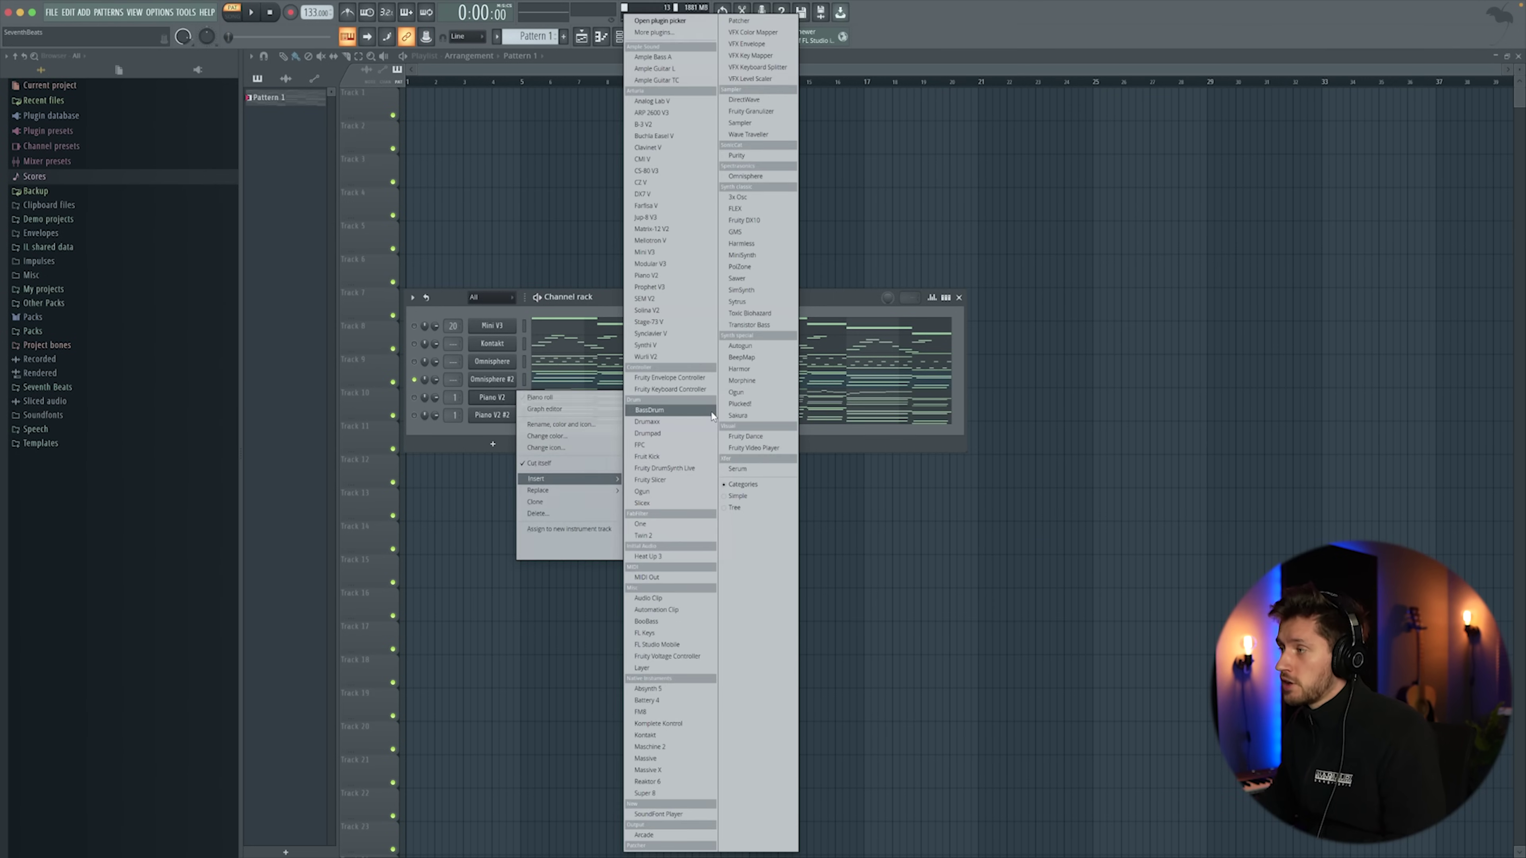
pyautogui.click(743, 210)
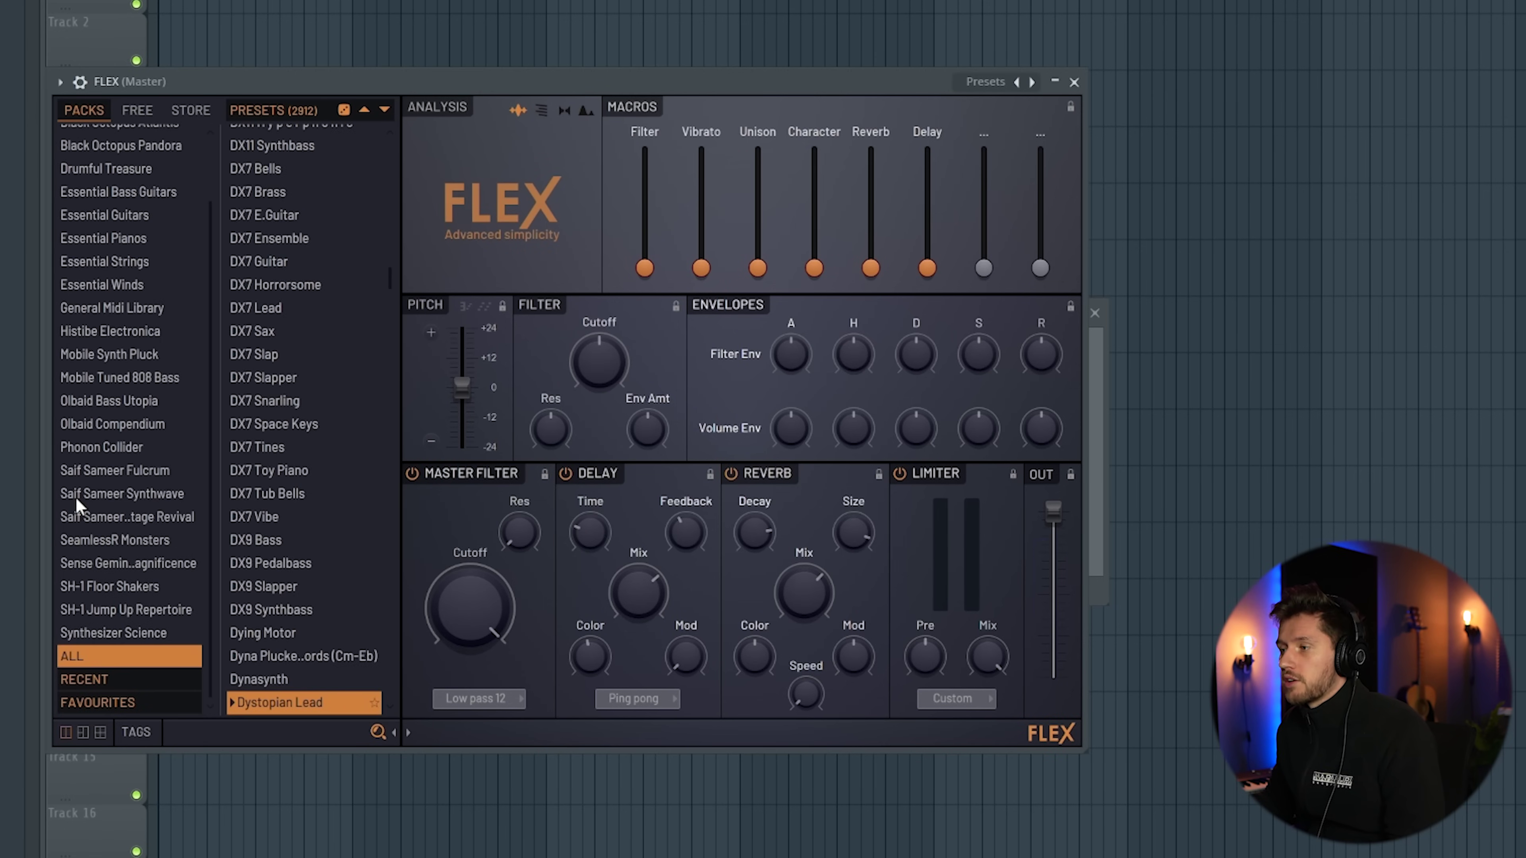
pyautogui.click(242, 730)
pyautogui.write('pad')
pyautogui.click(240, 609)
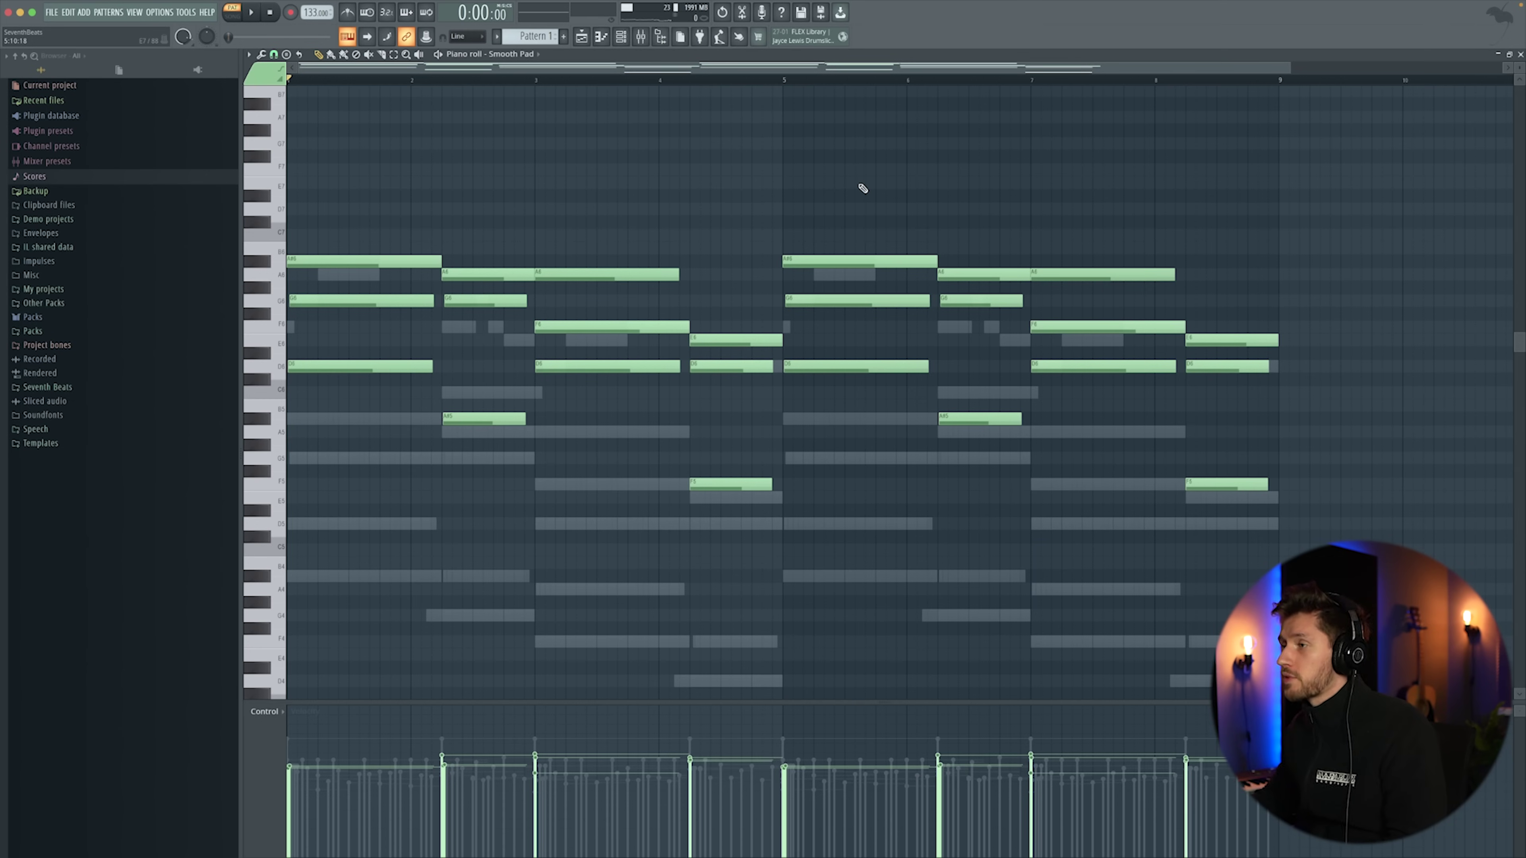
# Play back the Smooth Pad chords and return to the channel list.
pyautogui.press('space')
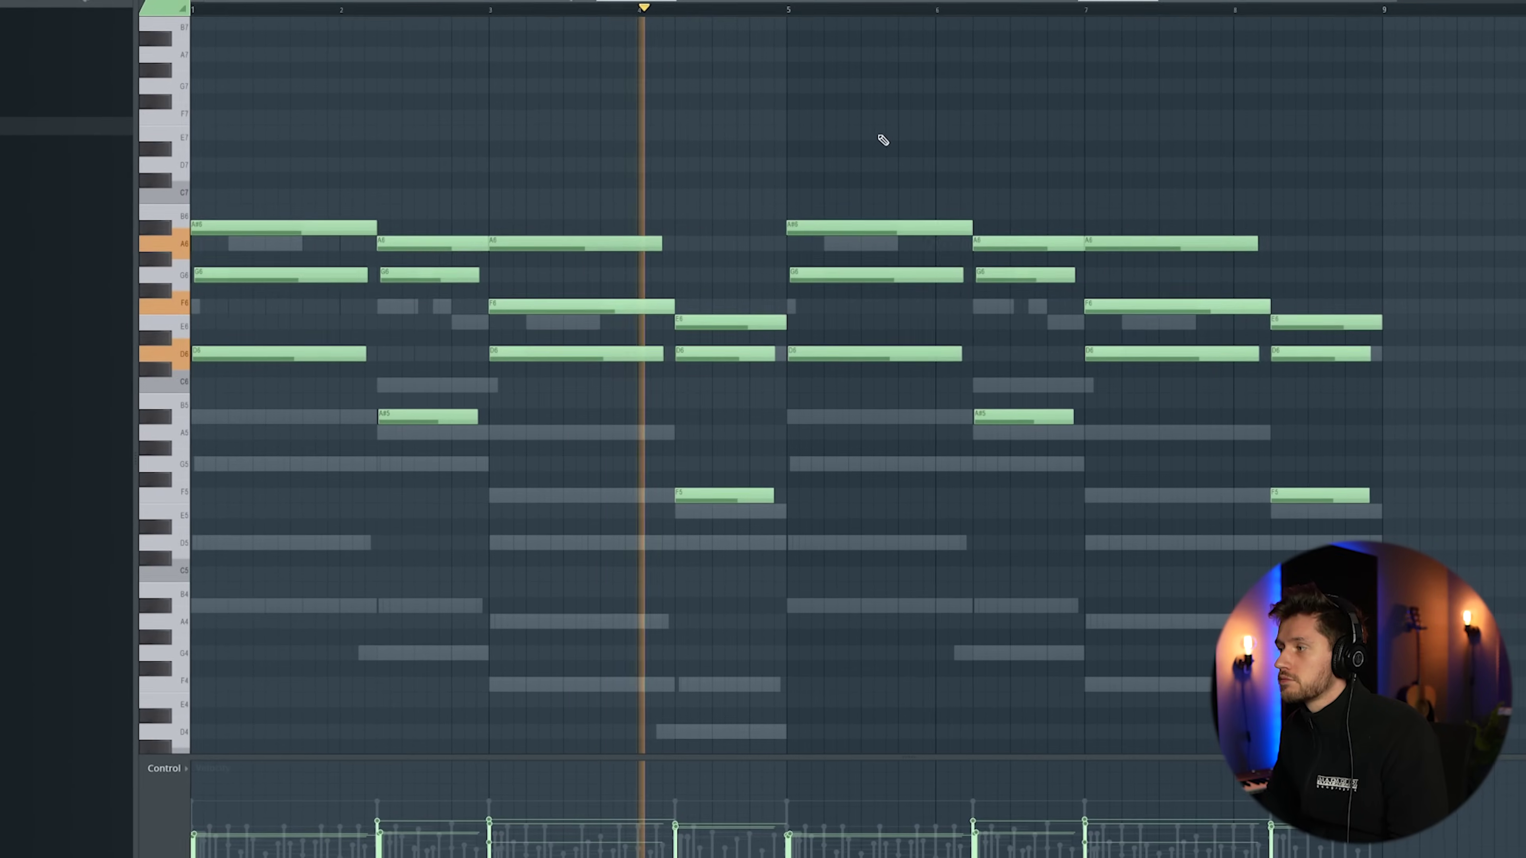
pyautogui.press('space')
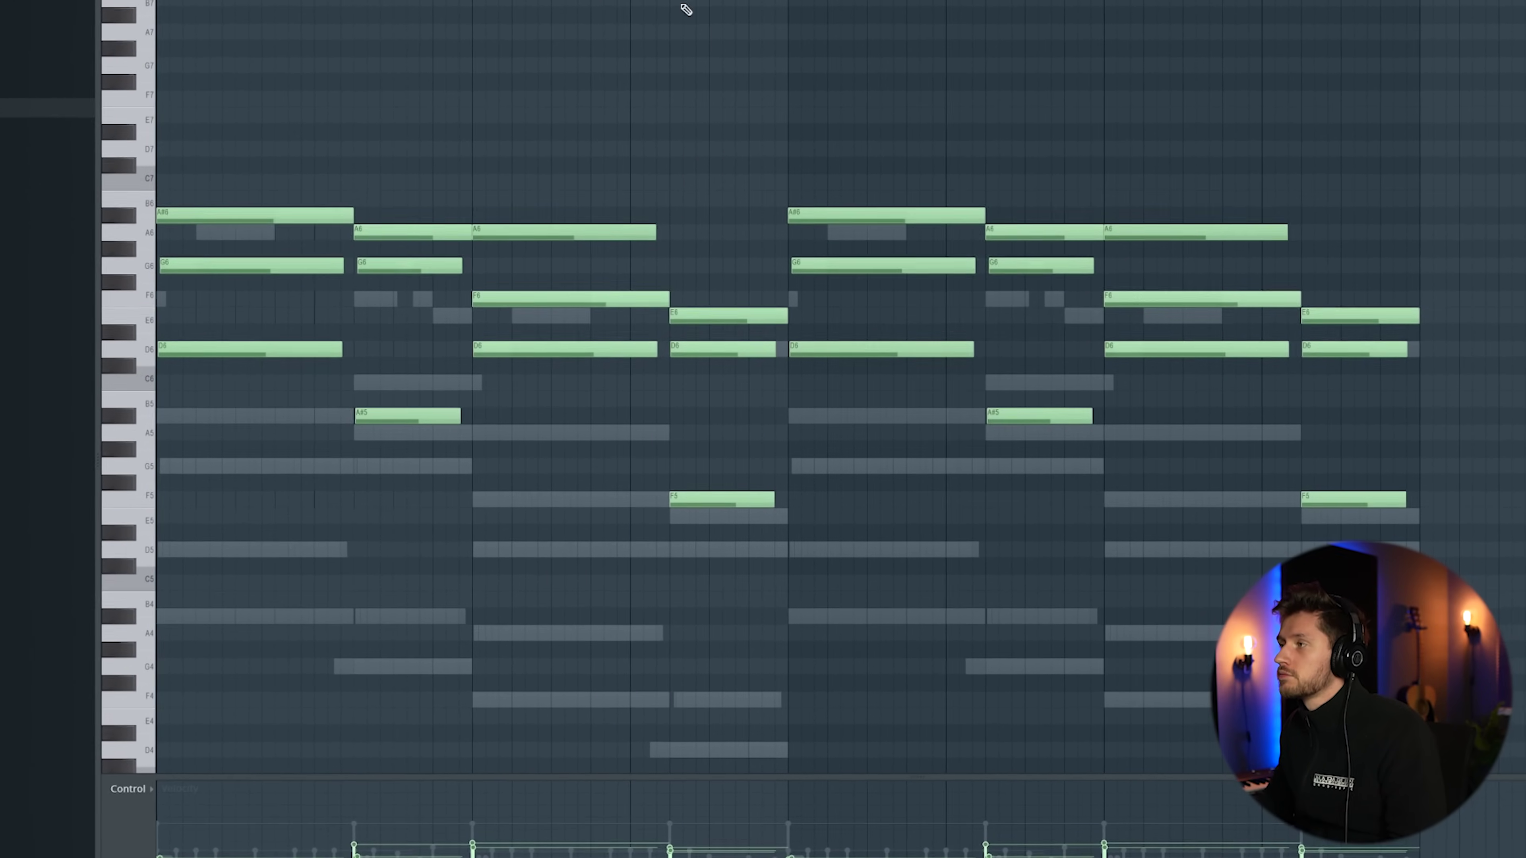
pyautogui.click(621, 37)
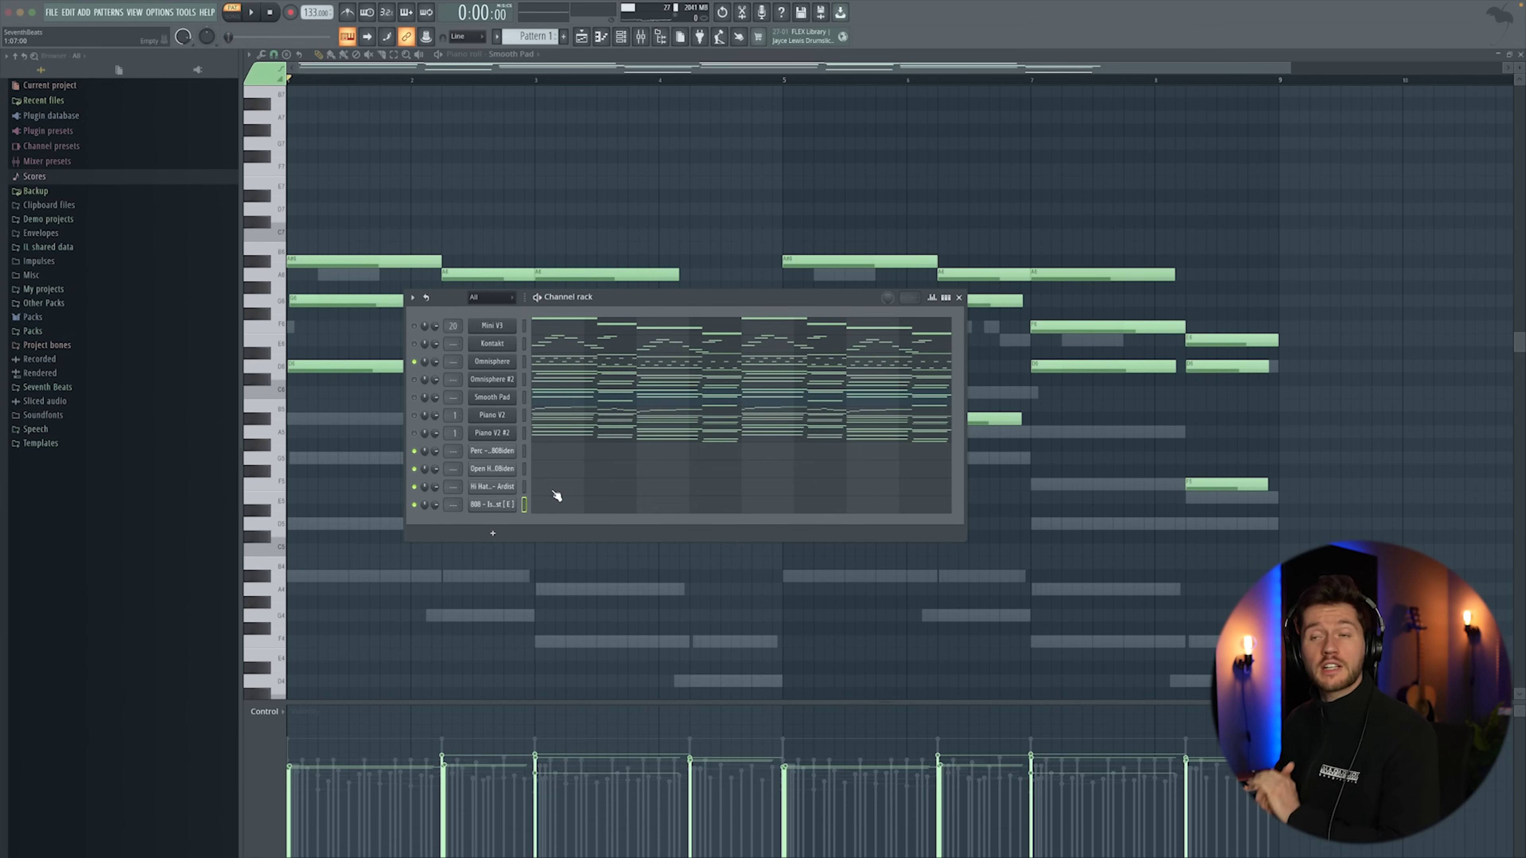
# Draw a C5 Perc hit on the third beat of all eight bars and play back the hi-hat pattern.
pyautogui.click(562, 455)
pyautogui.click(361, 394)
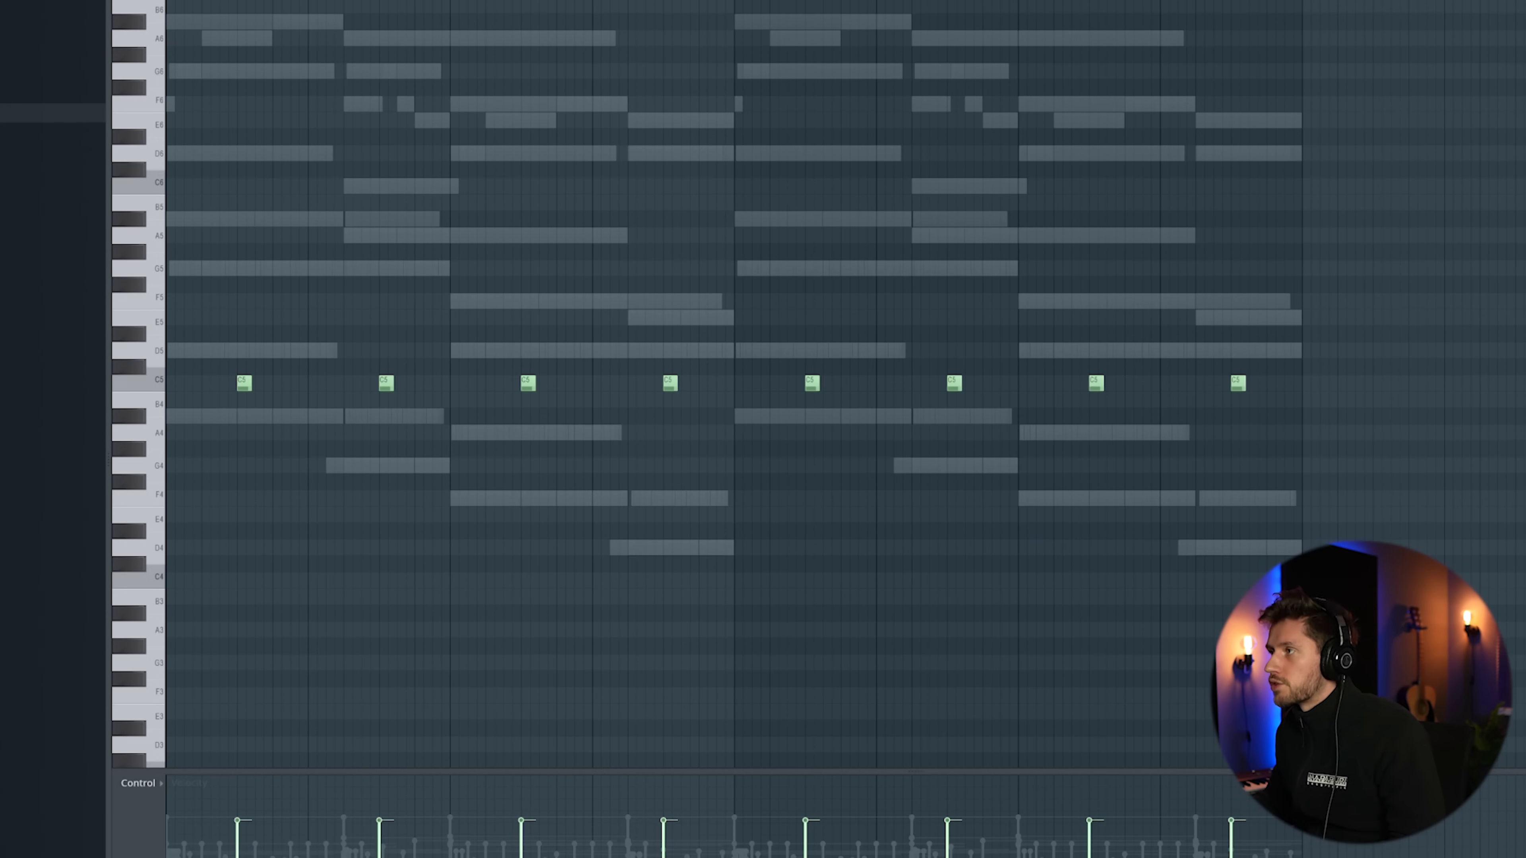
pyautogui.press('F6')
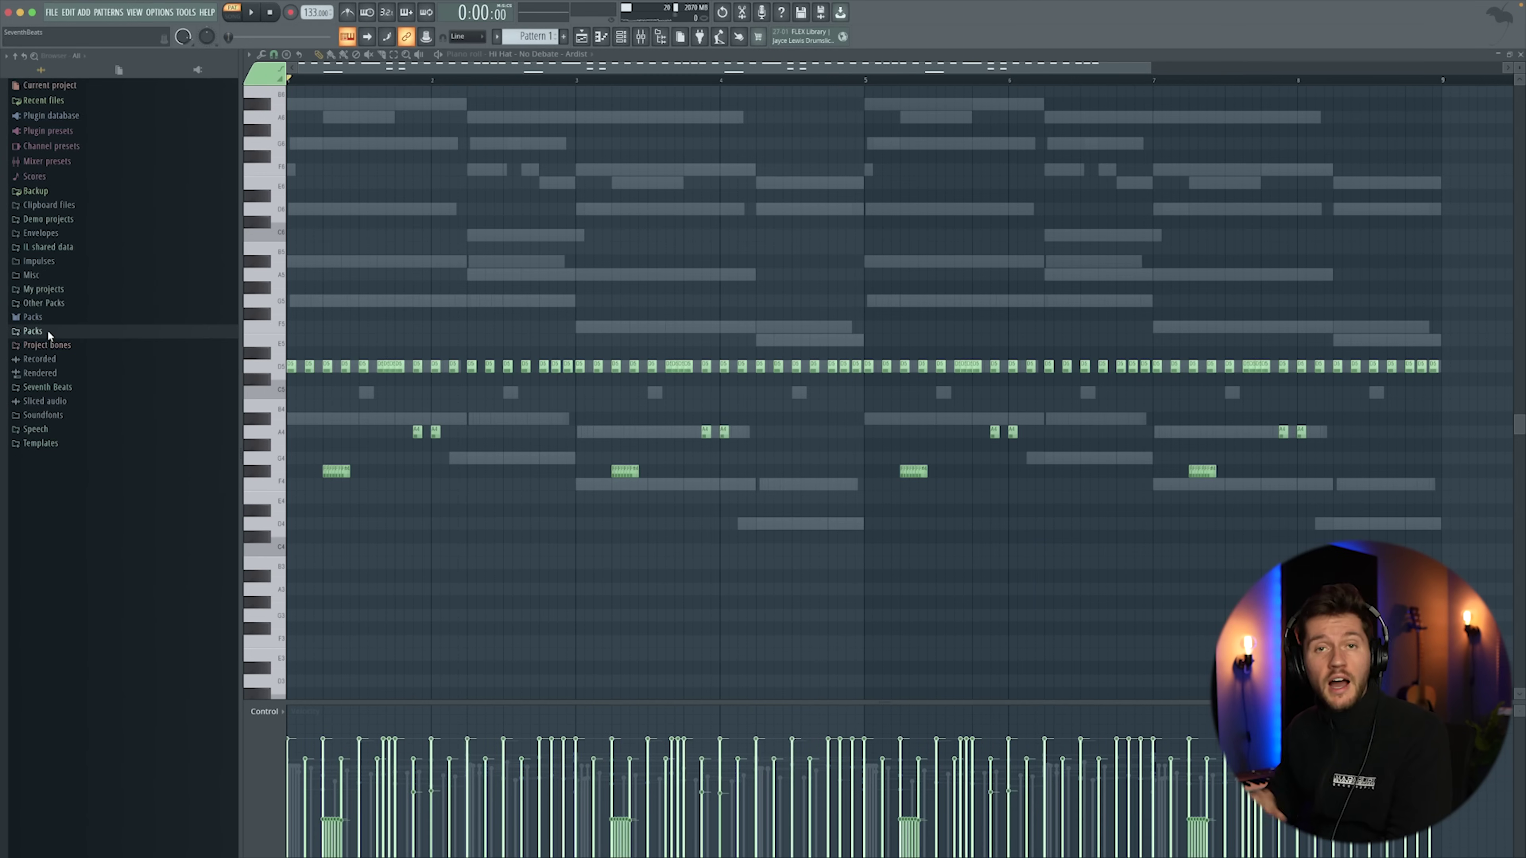
pyautogui.press('space')
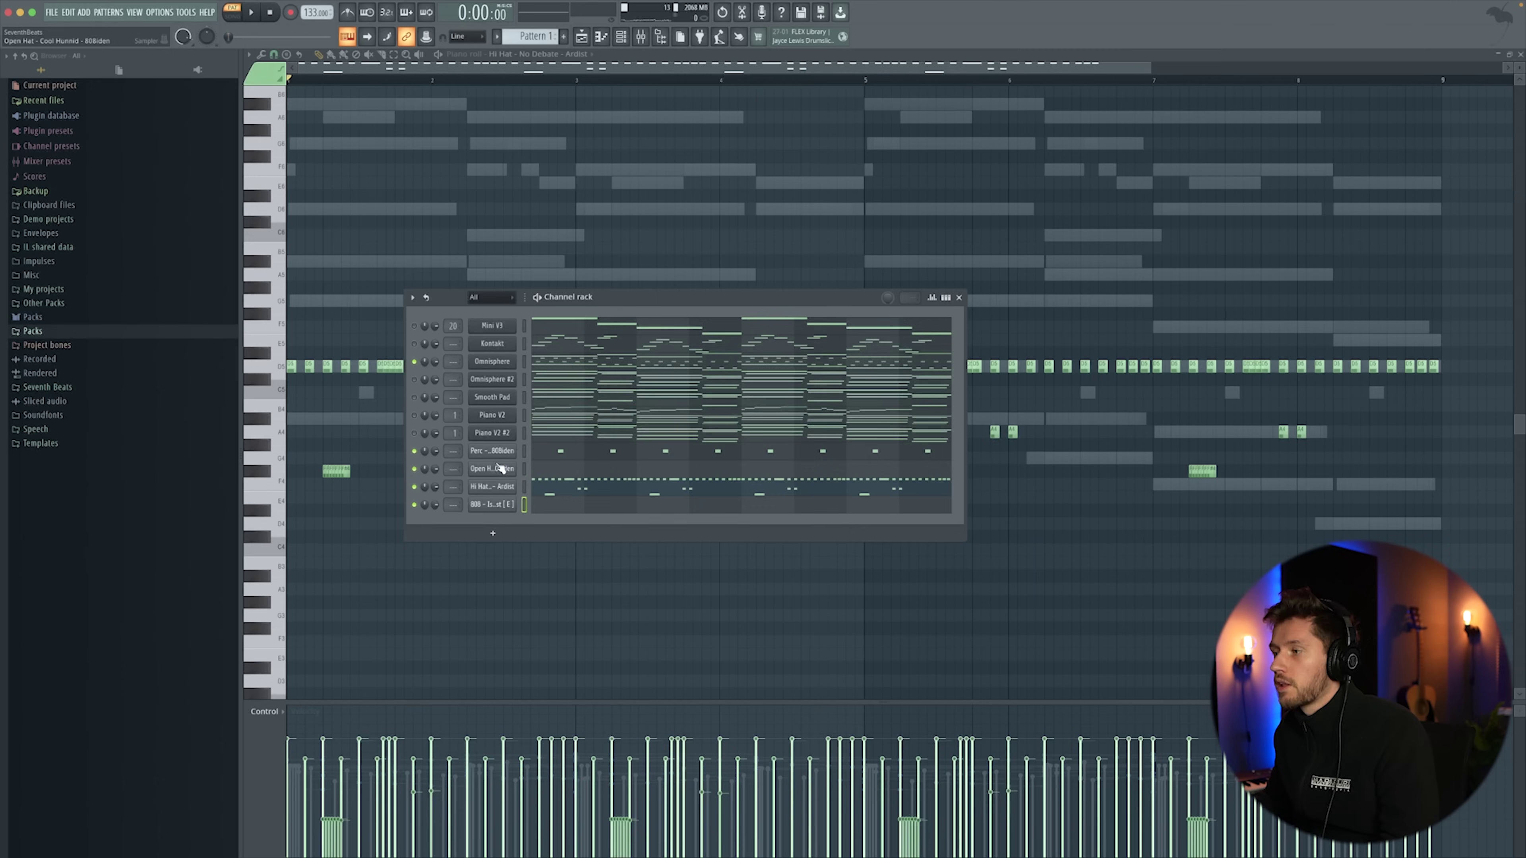
# Draw C5 Open Hat hits, three in the first bar and two in the third, repeated over the second four bars.
pyautogui.click(574, 473)
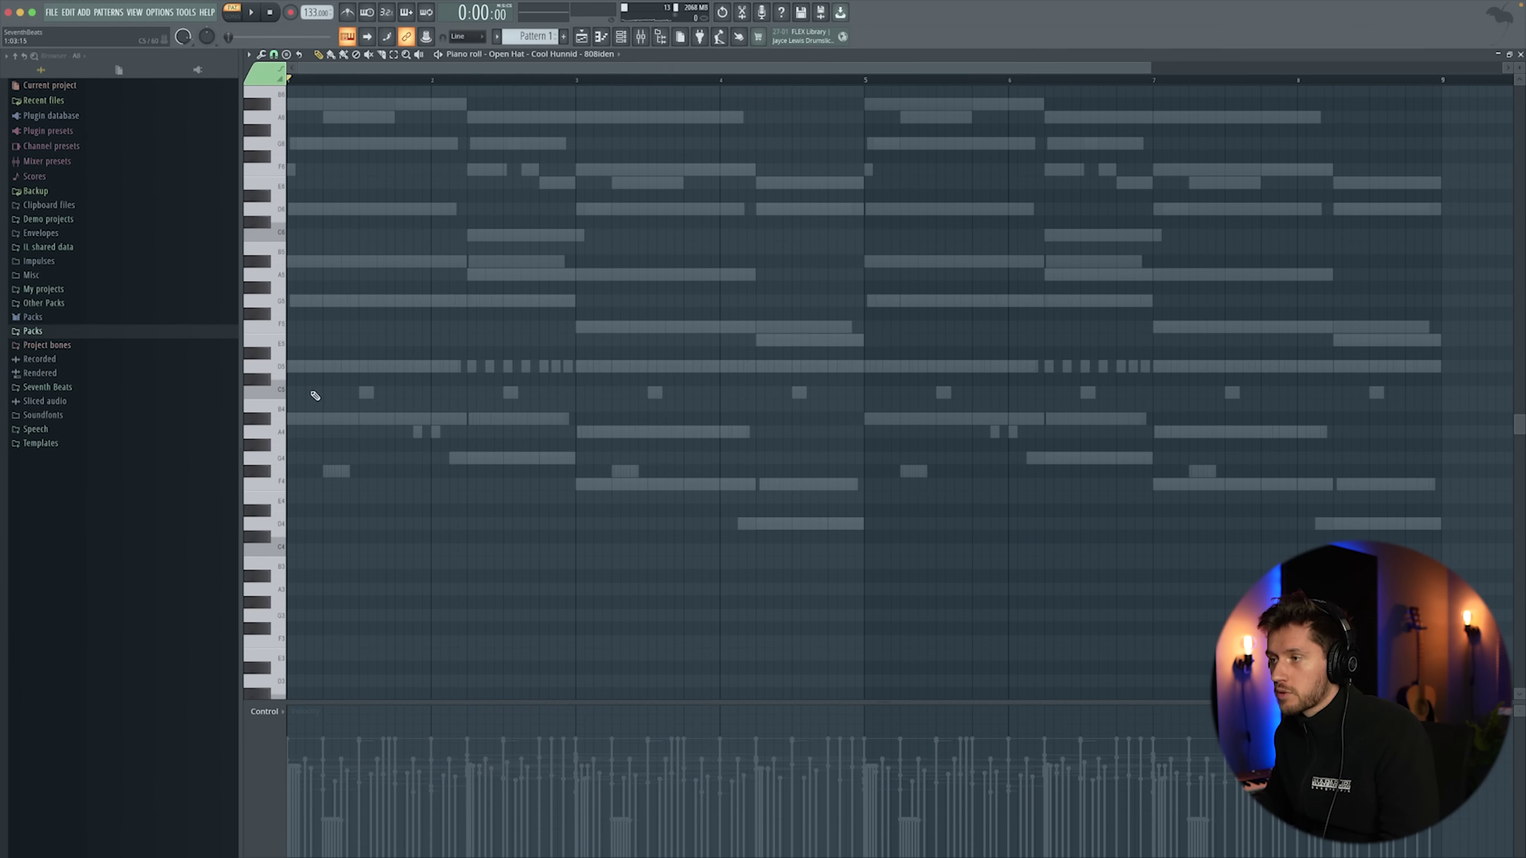
pyautogui.press('space')
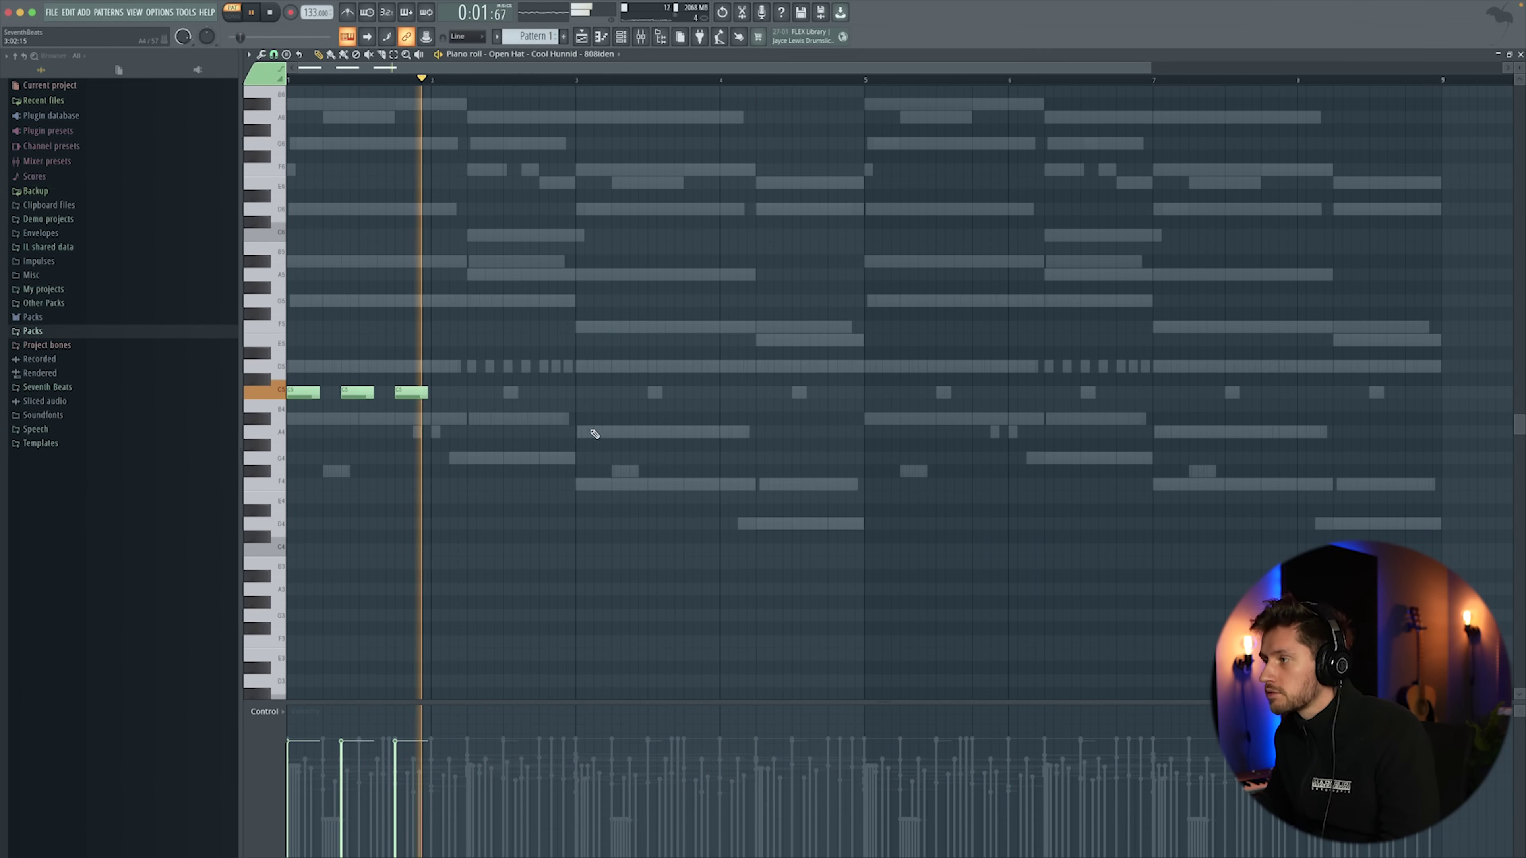
pyautogui.click(587, 393)
pyautogui.click(638, 393)
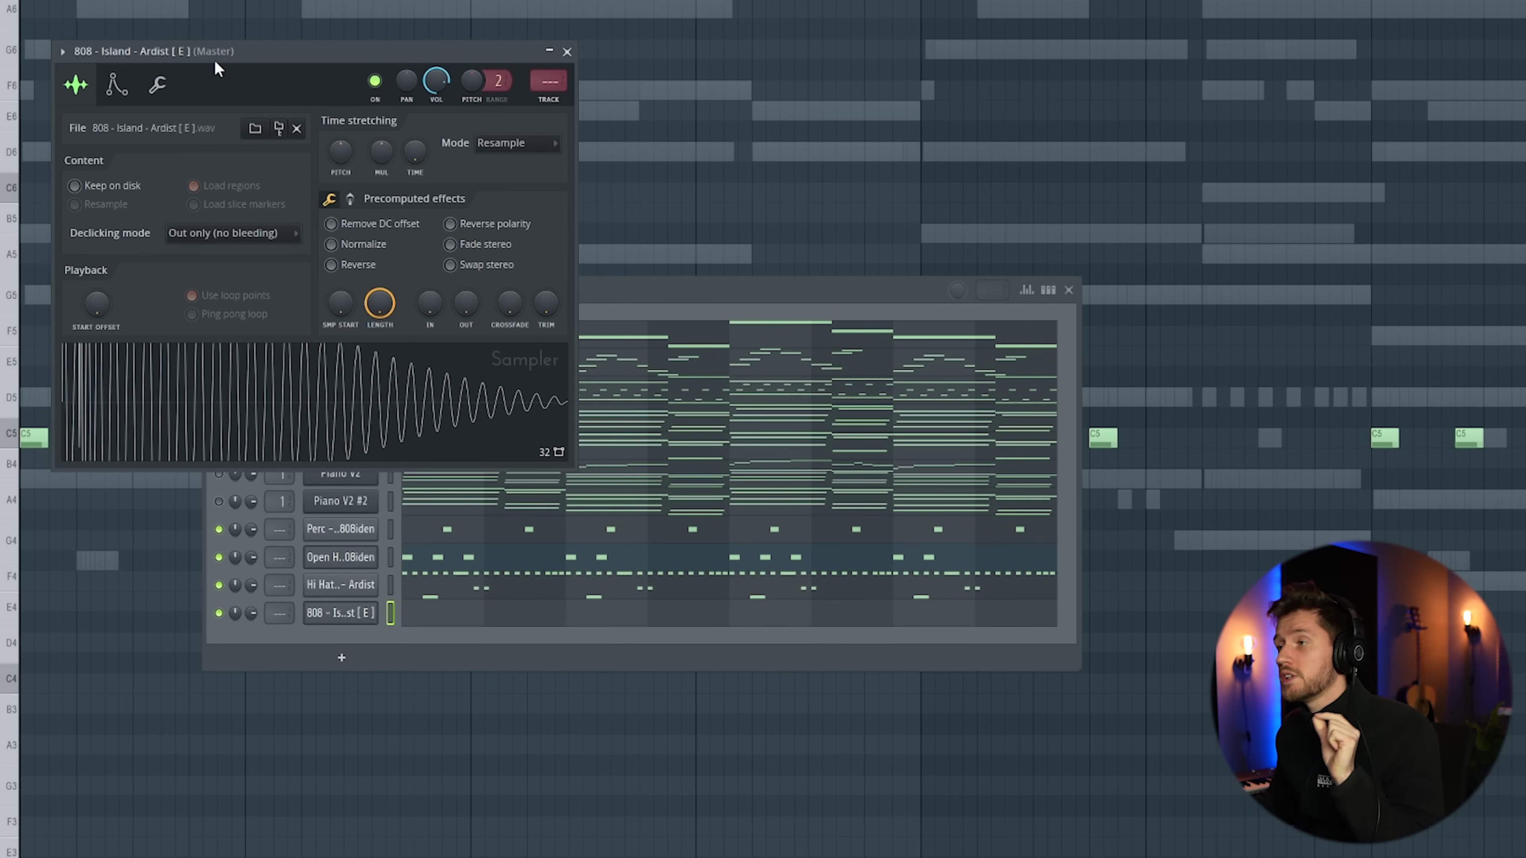
# Enable a short volume envelope on the 808 - Island sample and set its root note to E5.
pyautogui.click(114, 86)
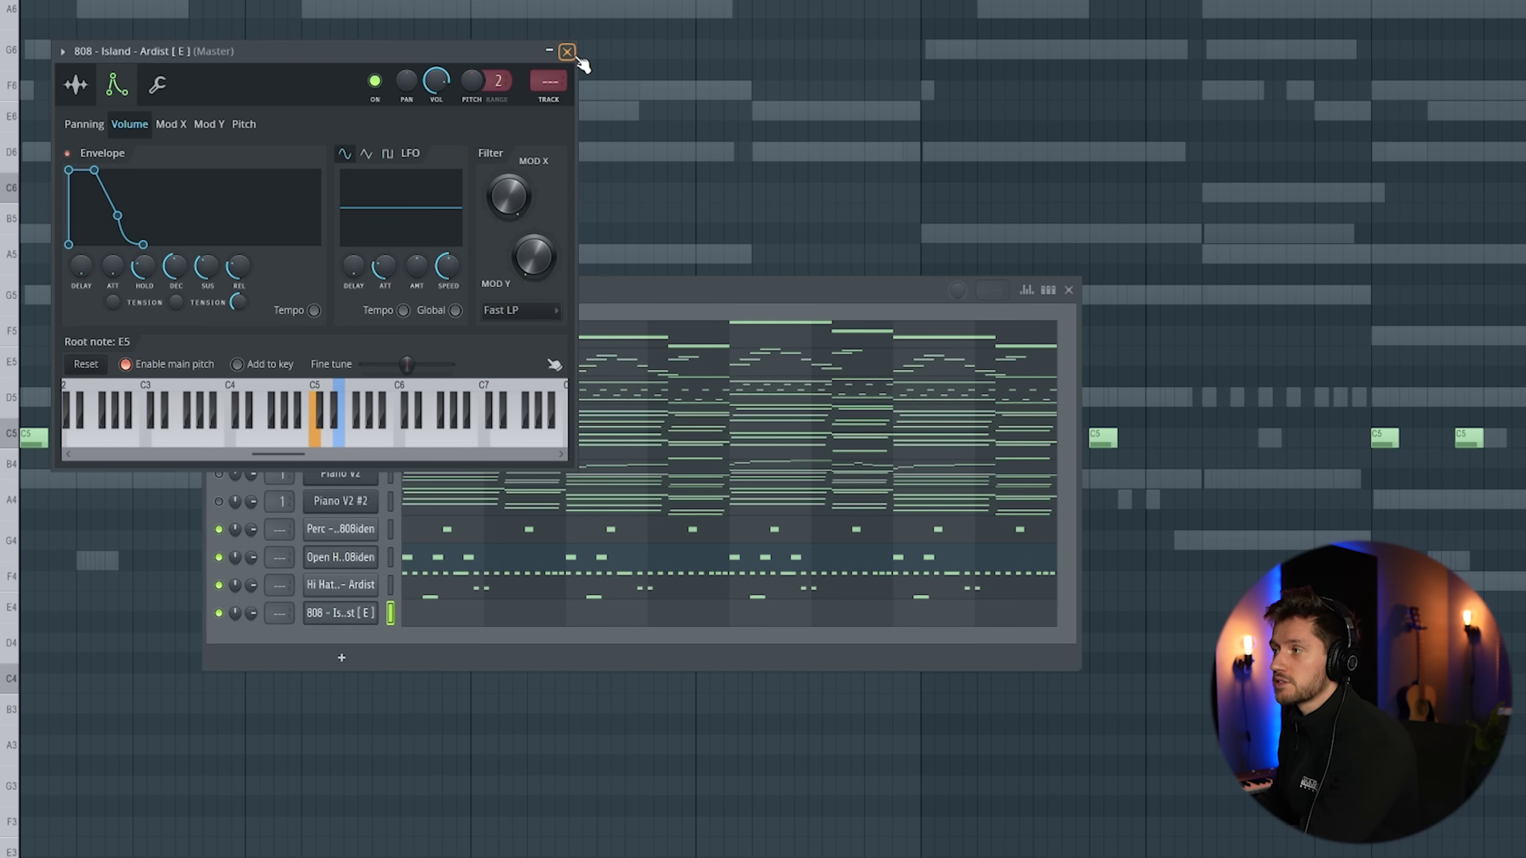
pyautogui.click(567, 51)
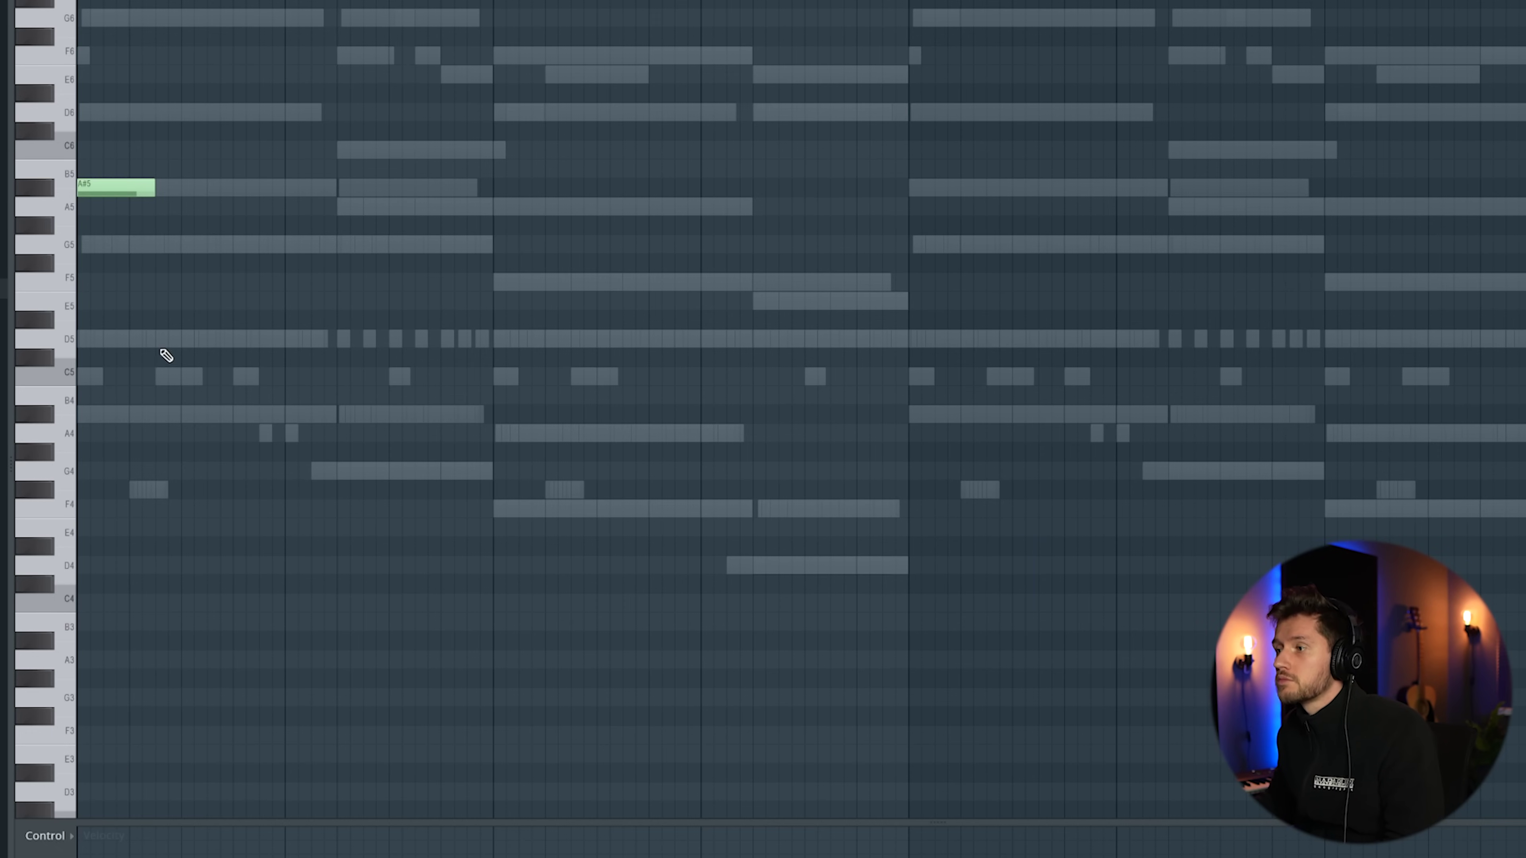
# Draw the opening 808 notes: A#5 and two D5 notes from bar 1, A5 in bar 2, F5 and D6 in bar 3.
pyautogui.click(156, 340)
pyautogui.press('space')
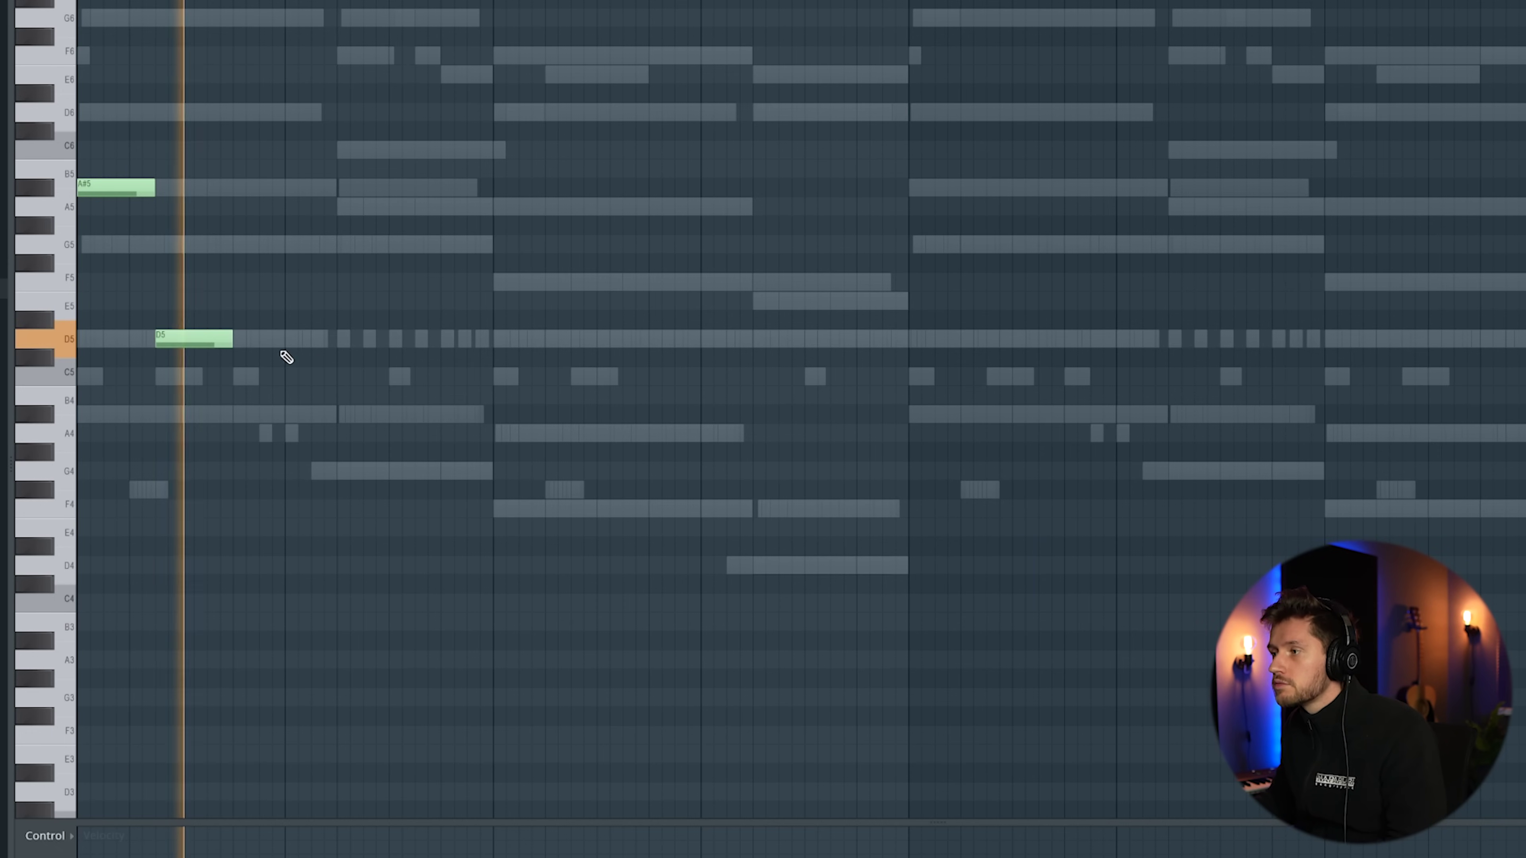
pyautogui.moveTo(240, 325); pyautogui.dragTo(239, 344)
pyautogui.press('space')
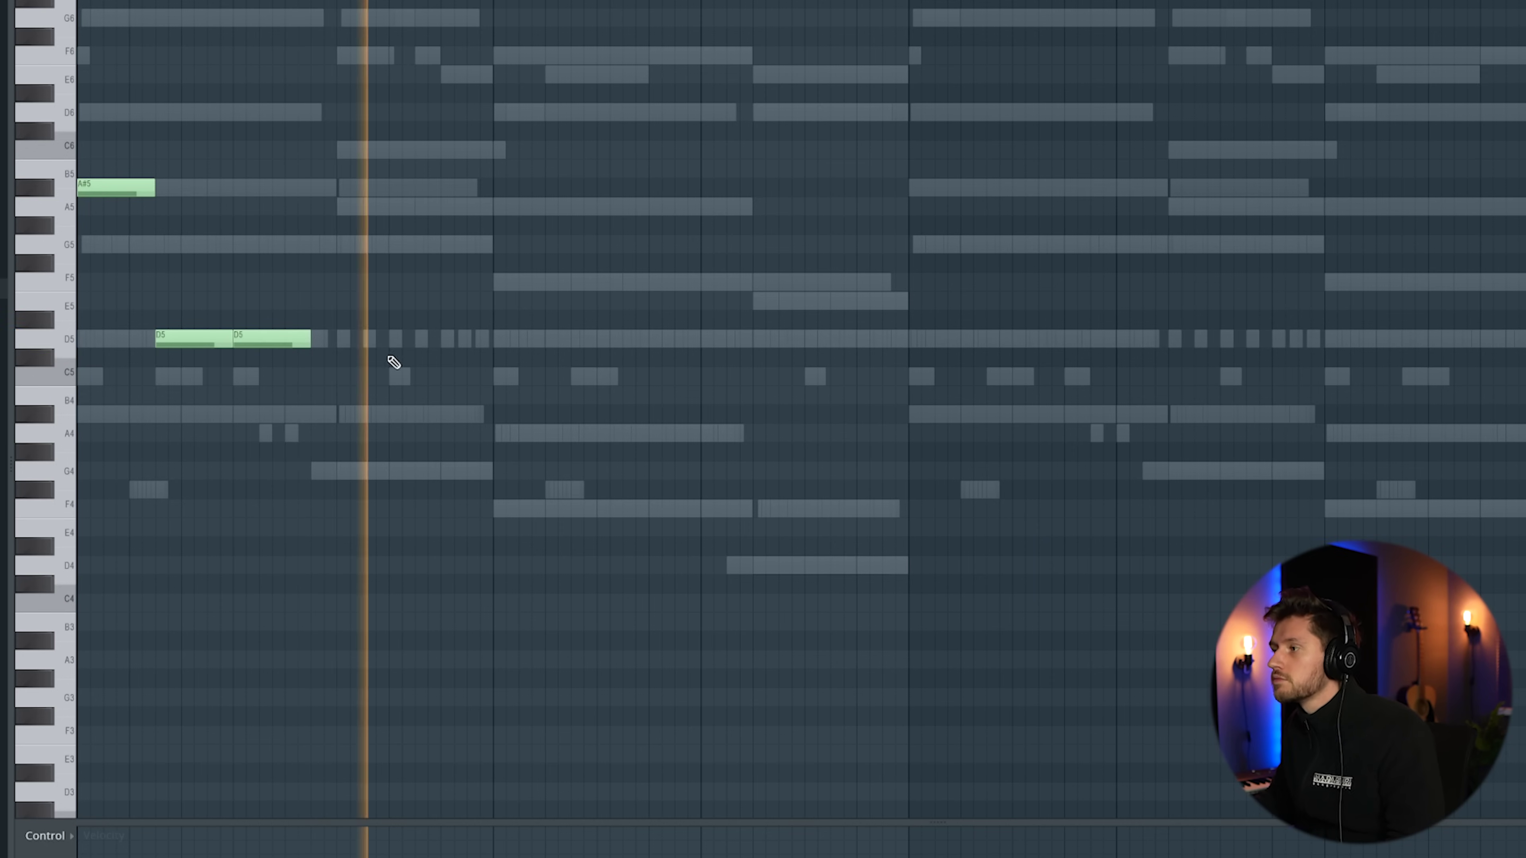
pyautogui.click(500, 282)
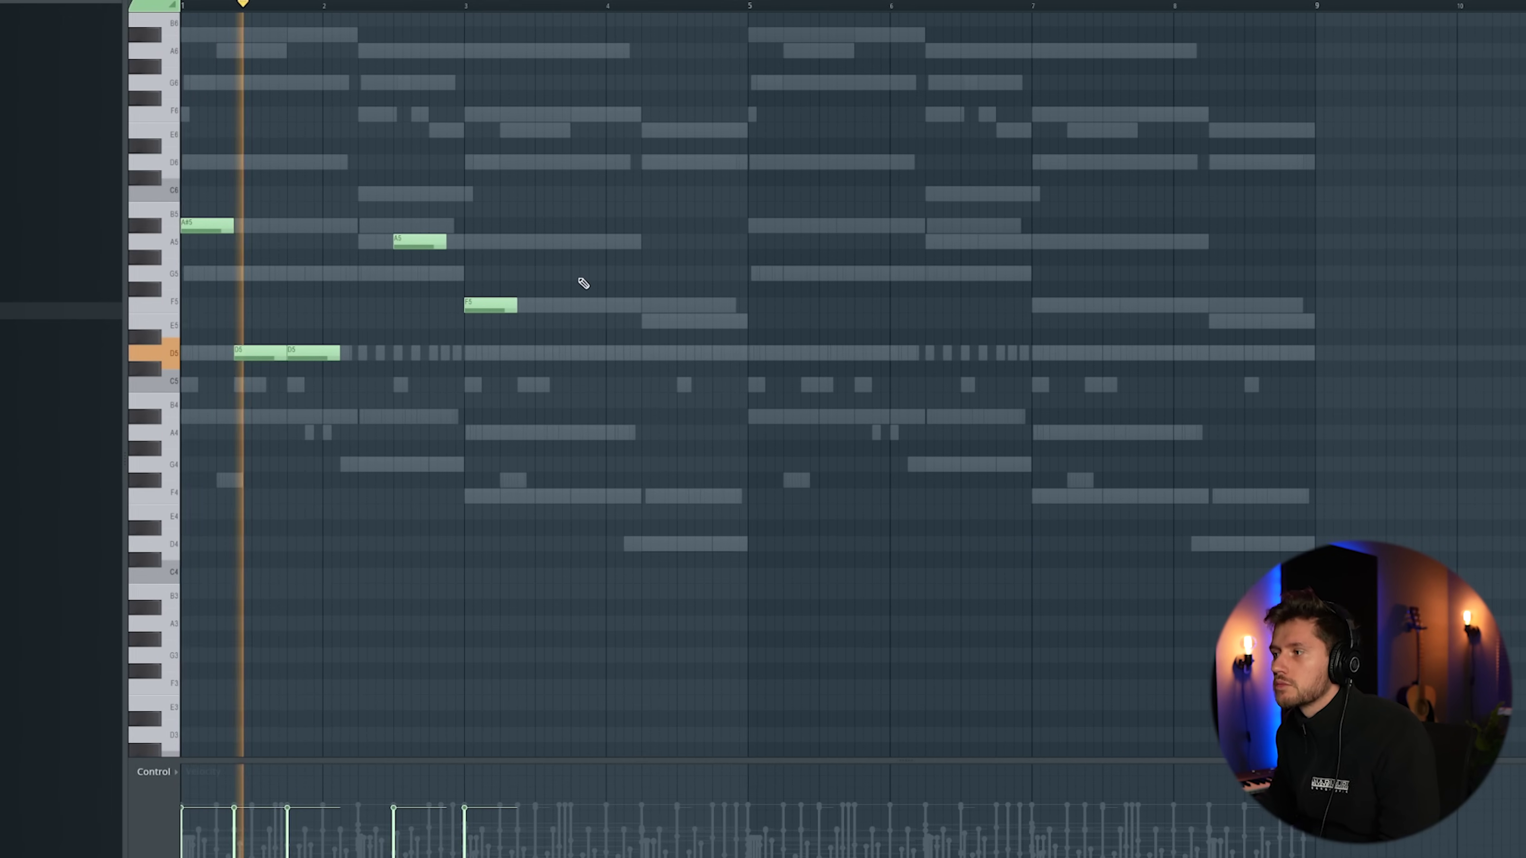
pyautogui.click(515, 162)
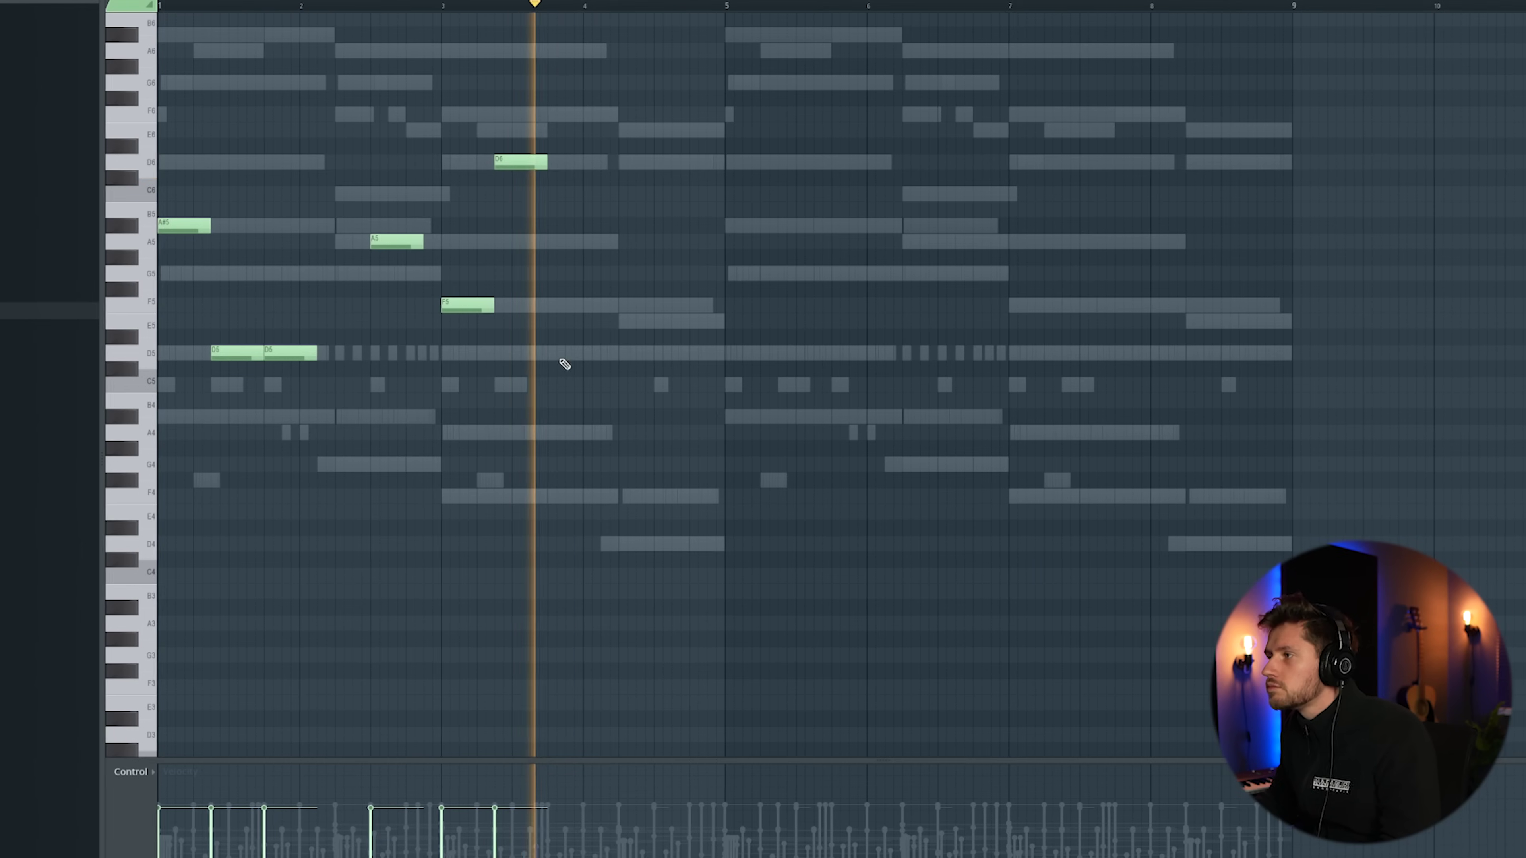
pyautogui.press('space')
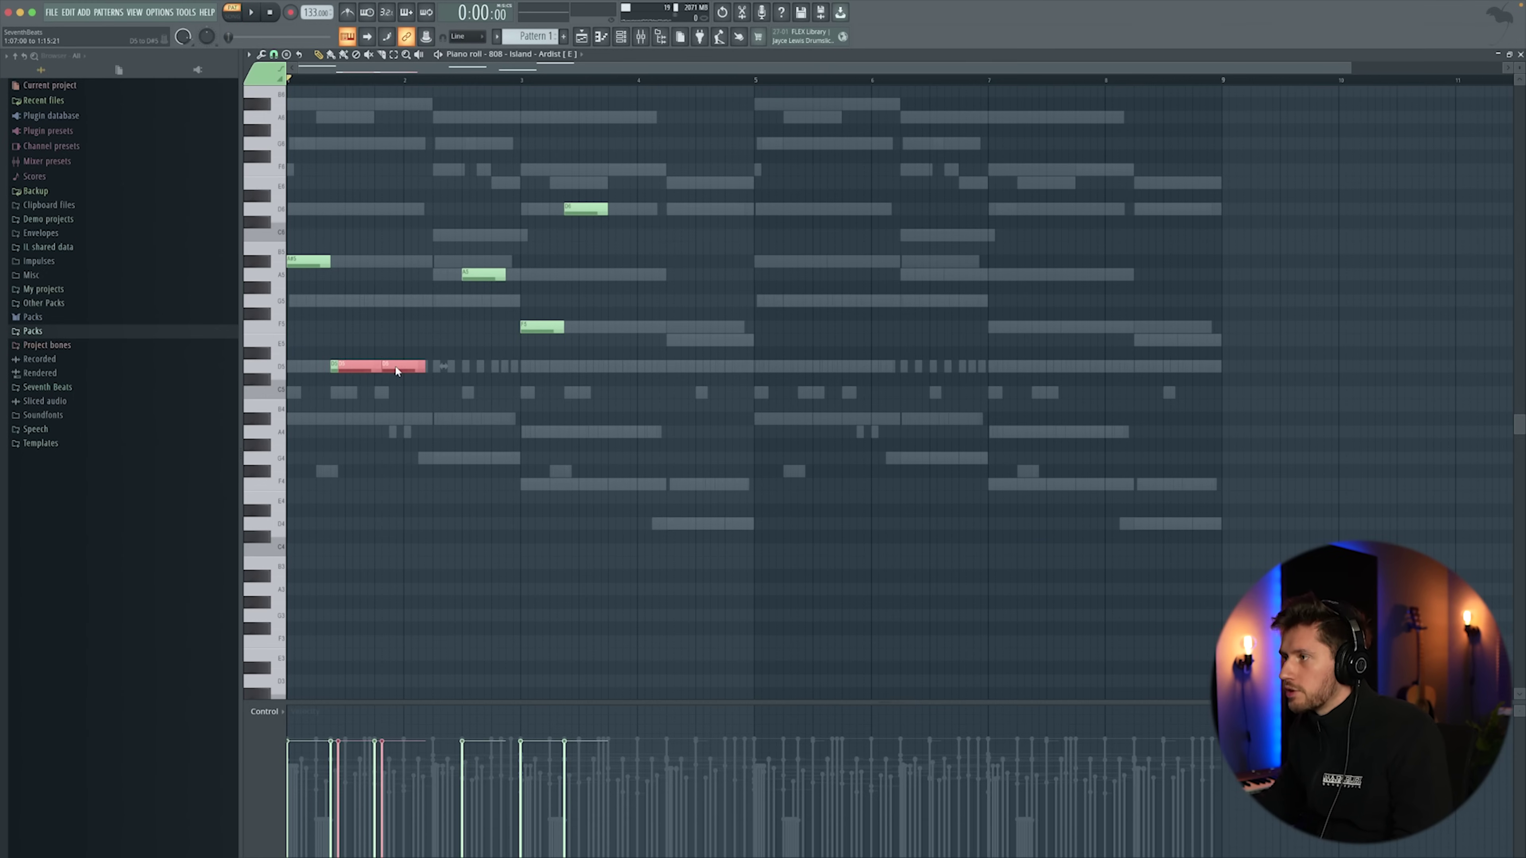
# Copy the two D5 808 notes further along the pattern and play back the result.
pyautogui.moveTo(394, 365); pyautogui.dragTo(553, 375)
pyautogui.press('space')
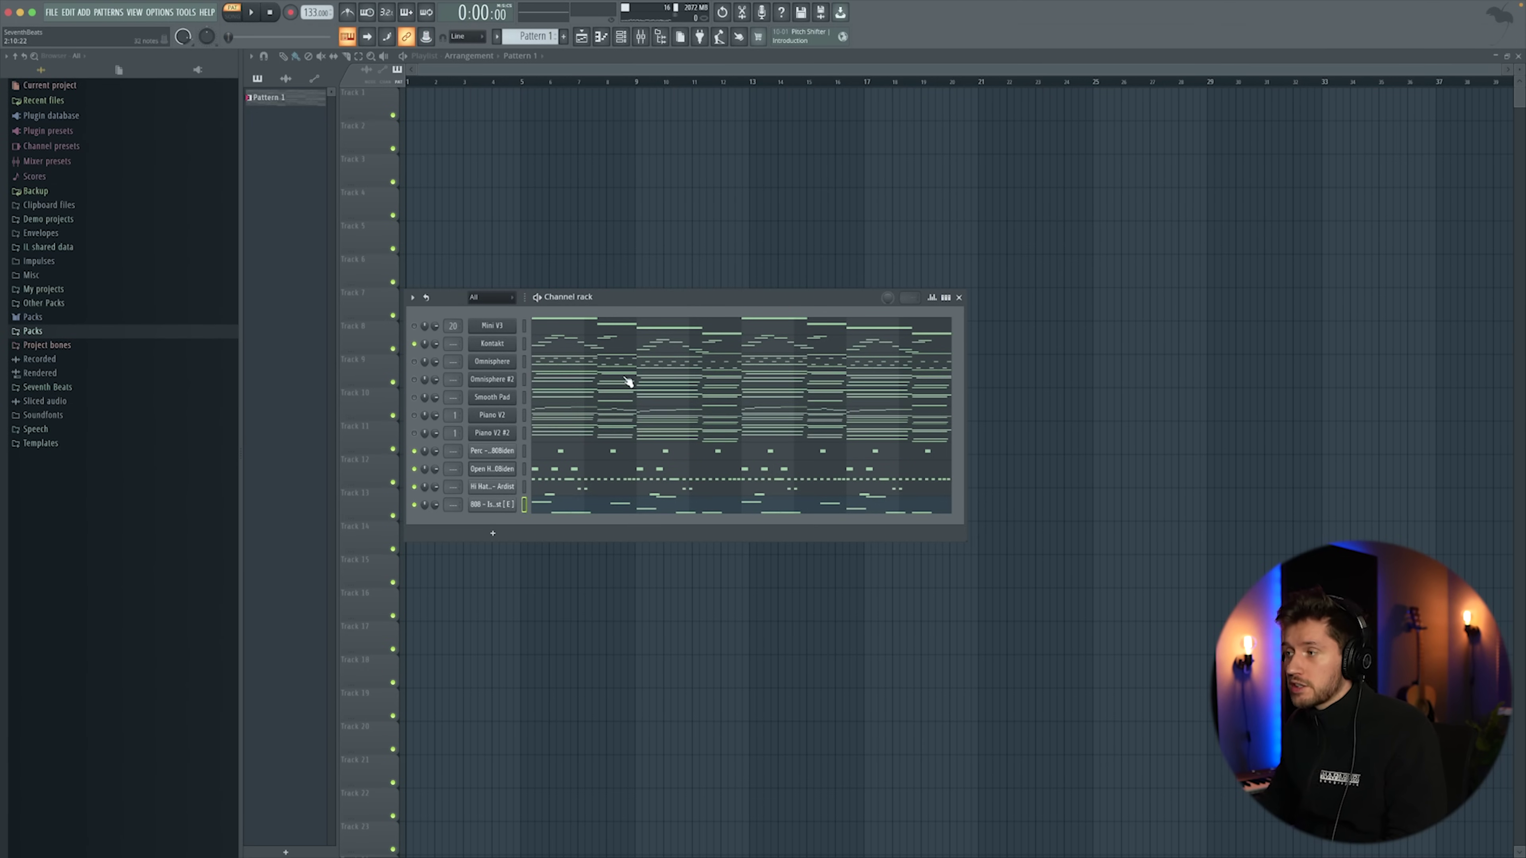
pyautogui.press('space')
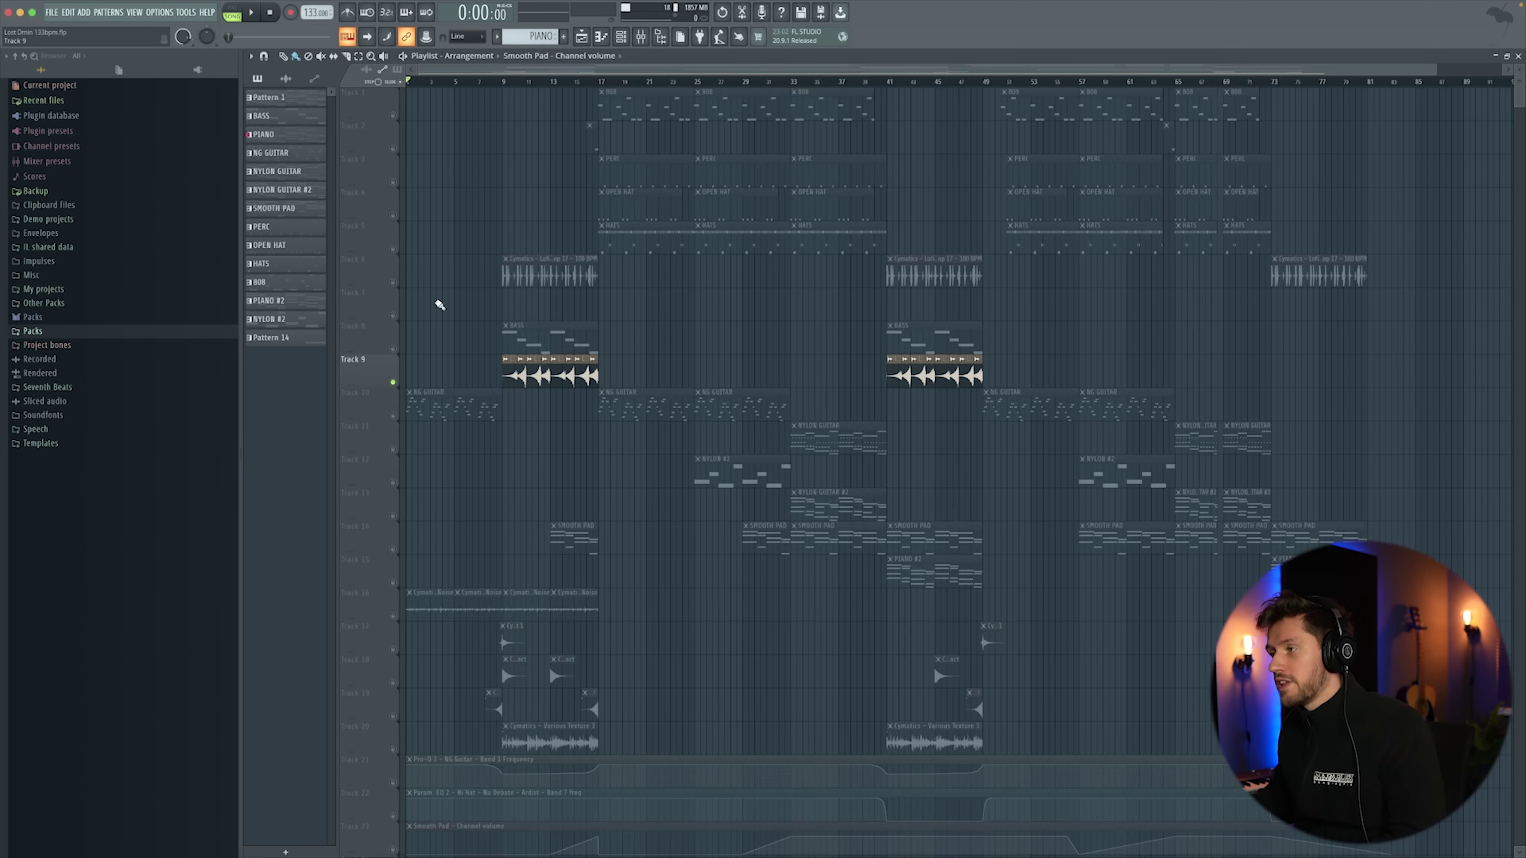
# Play back the Track 9 audio section of the arrangement while unmuting the BASS clips and the Cymatics Lofi loop.
pyautogui.press('space')
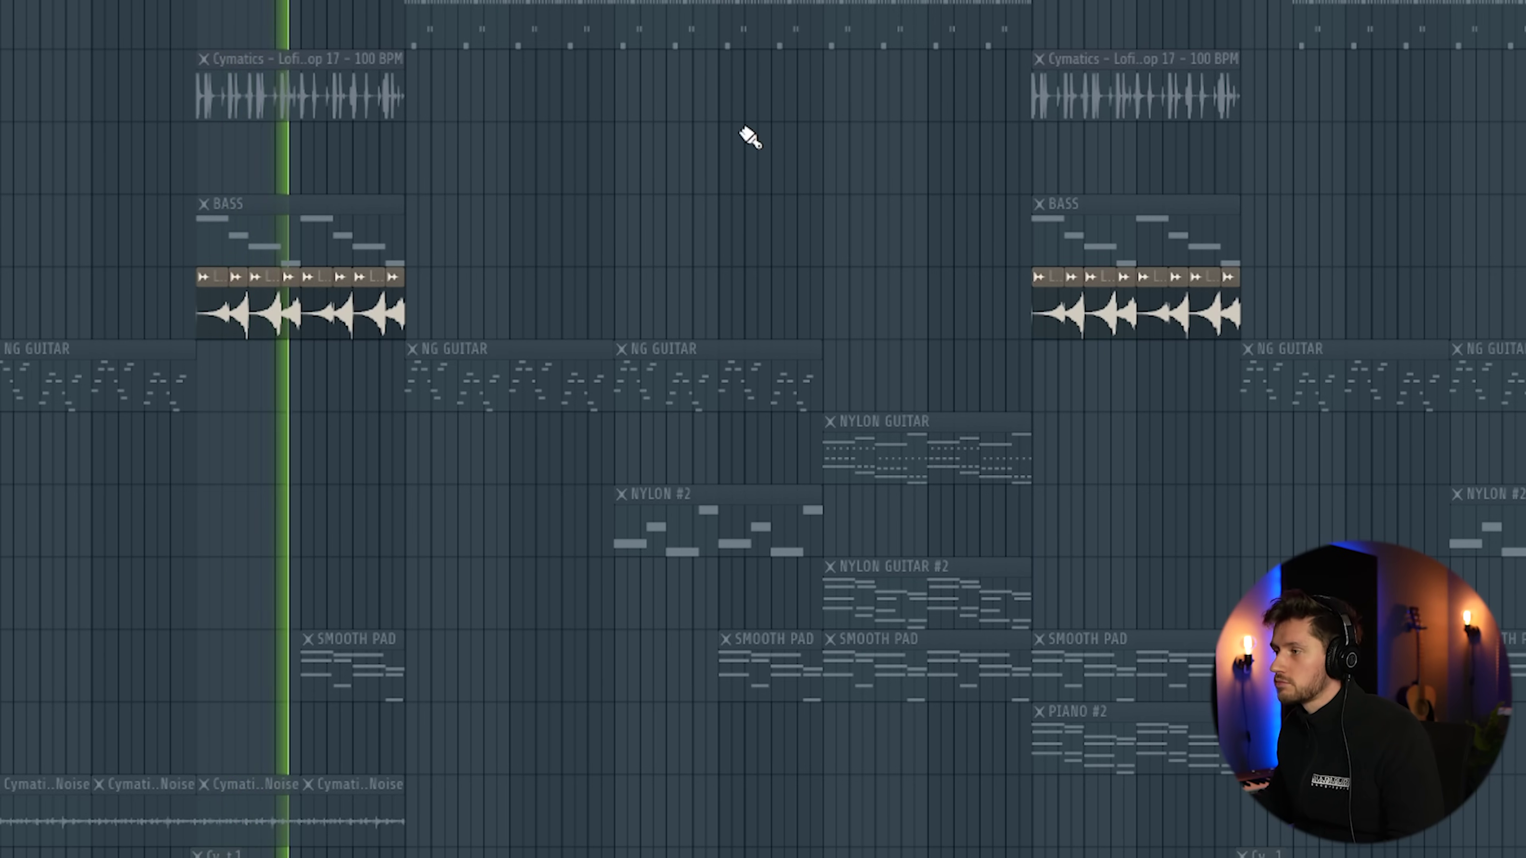
pyautogui.press('space')
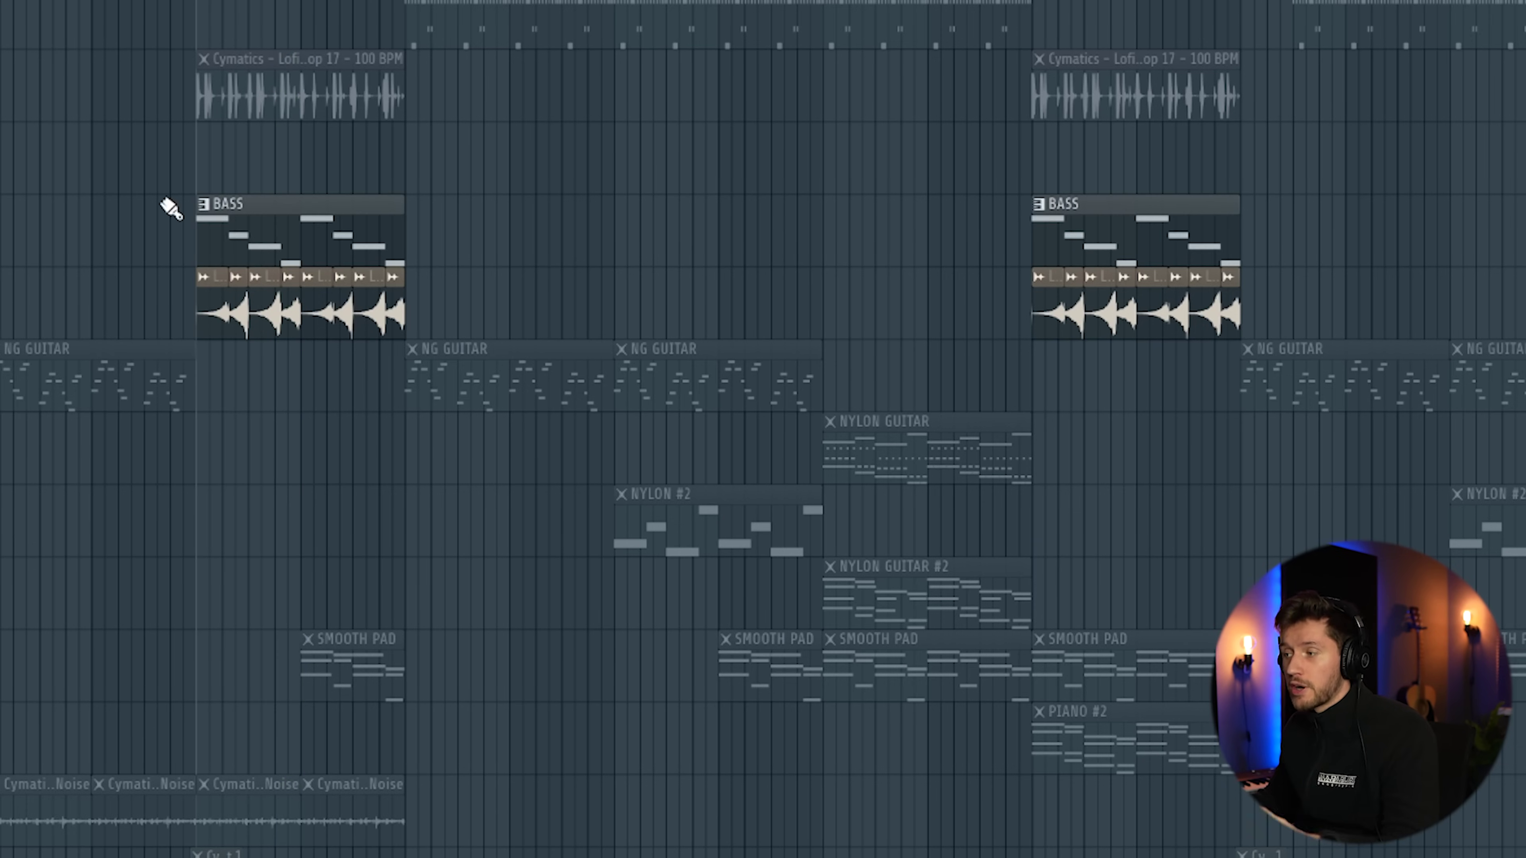
pyautogui.click(303, 110)
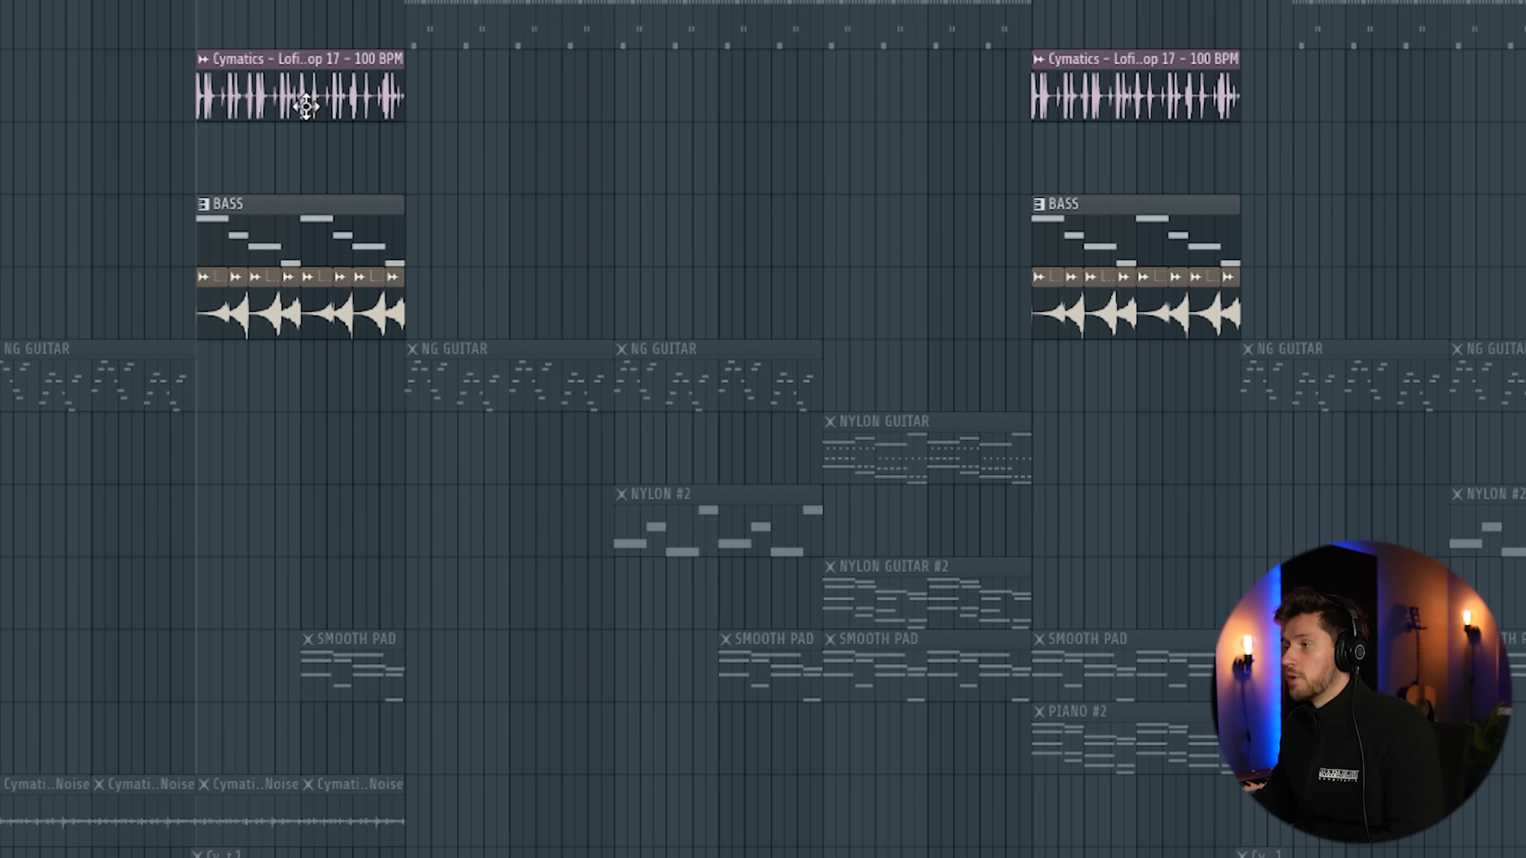
pyautogui.press('space')
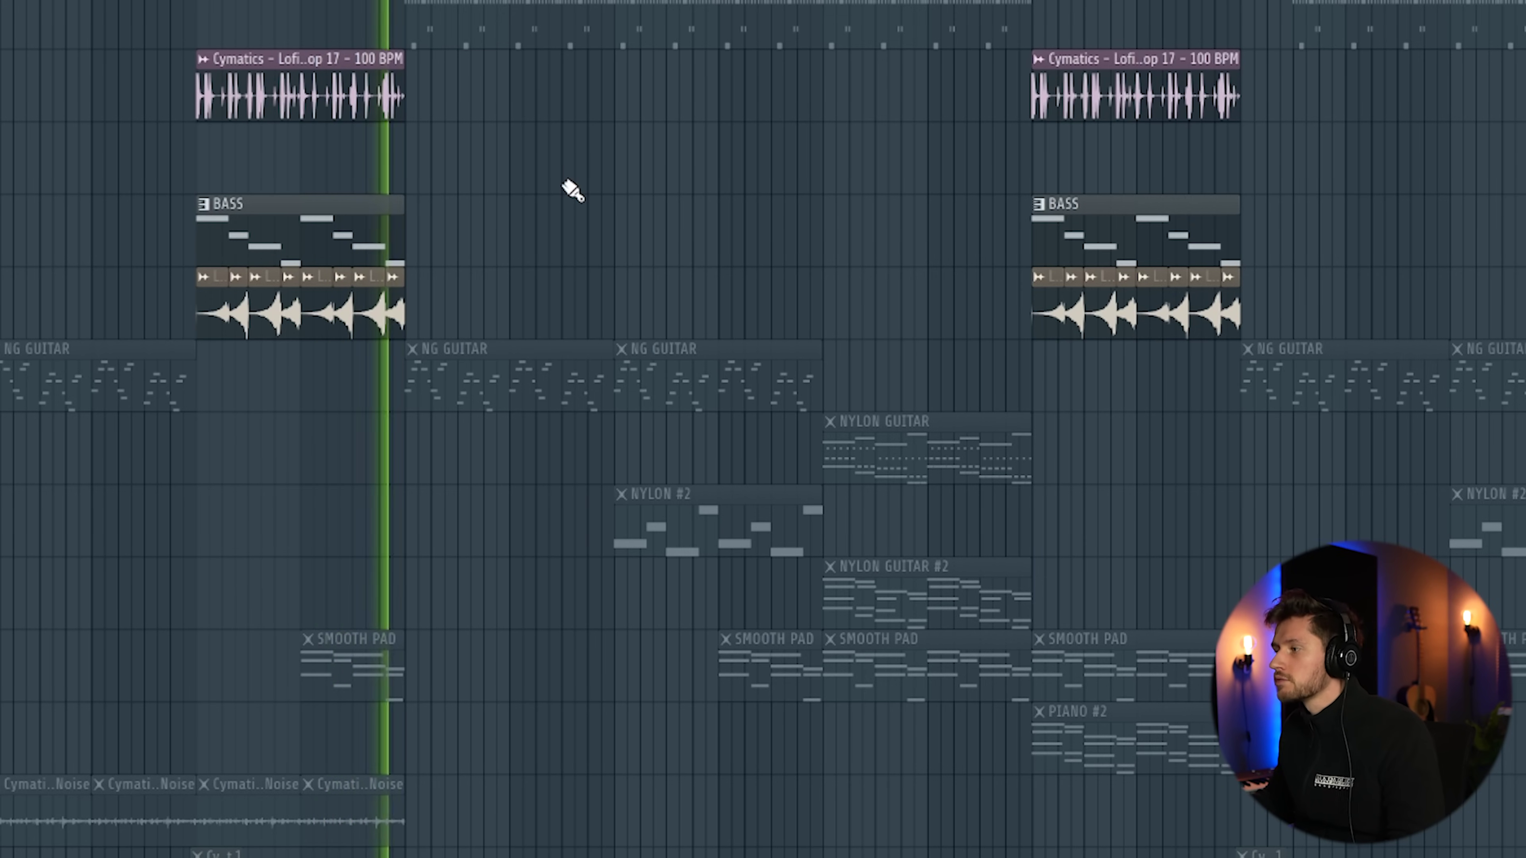
pyautogui.press('space')
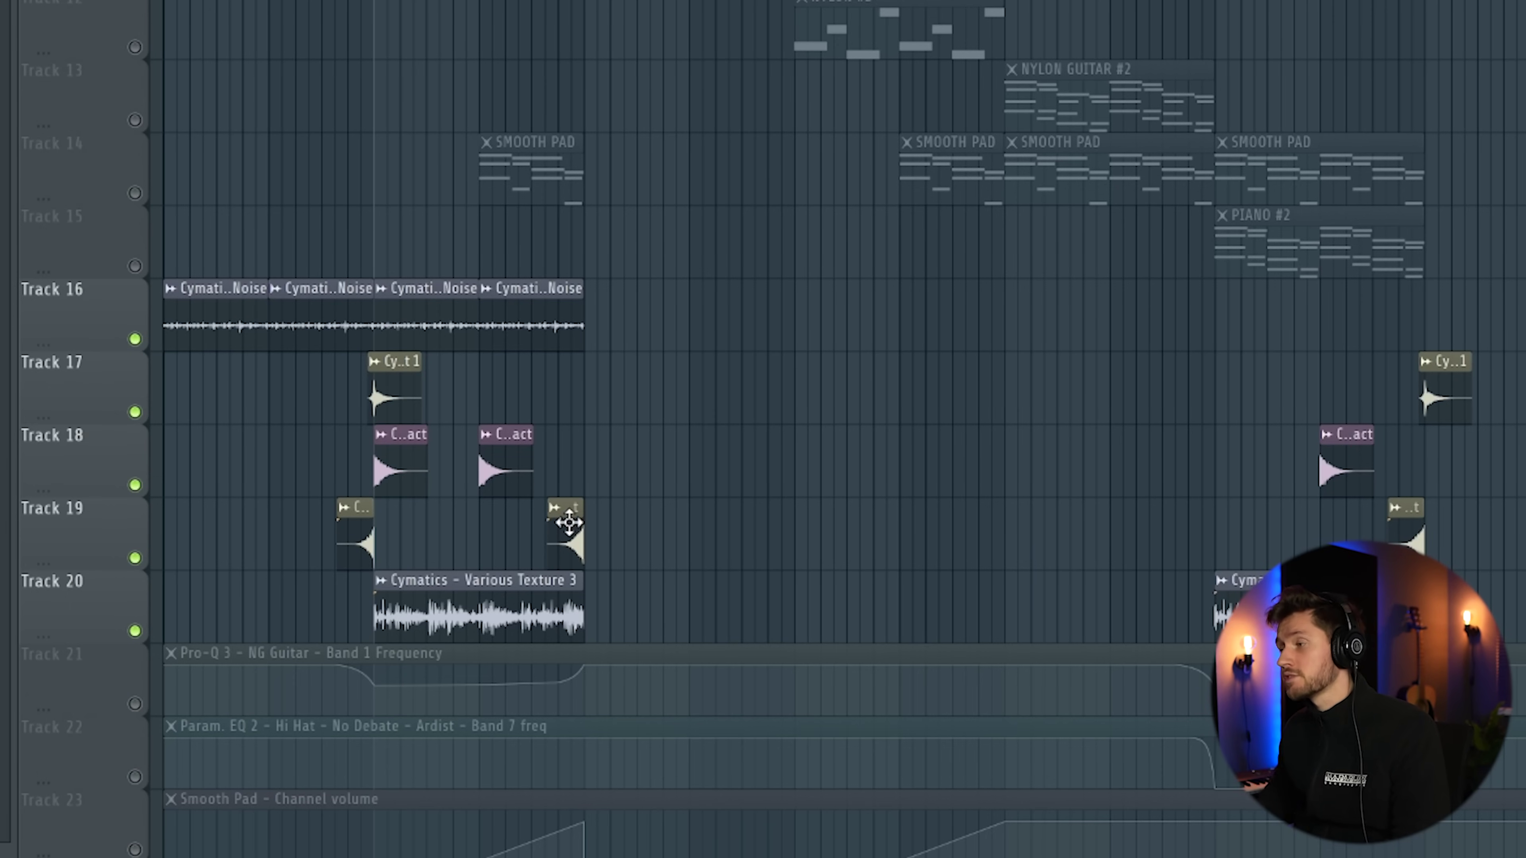
# Play back the noise, impact and texture clips on Tracks 16 to 20, followed by the full arrangement.
pyautogui.press('space')
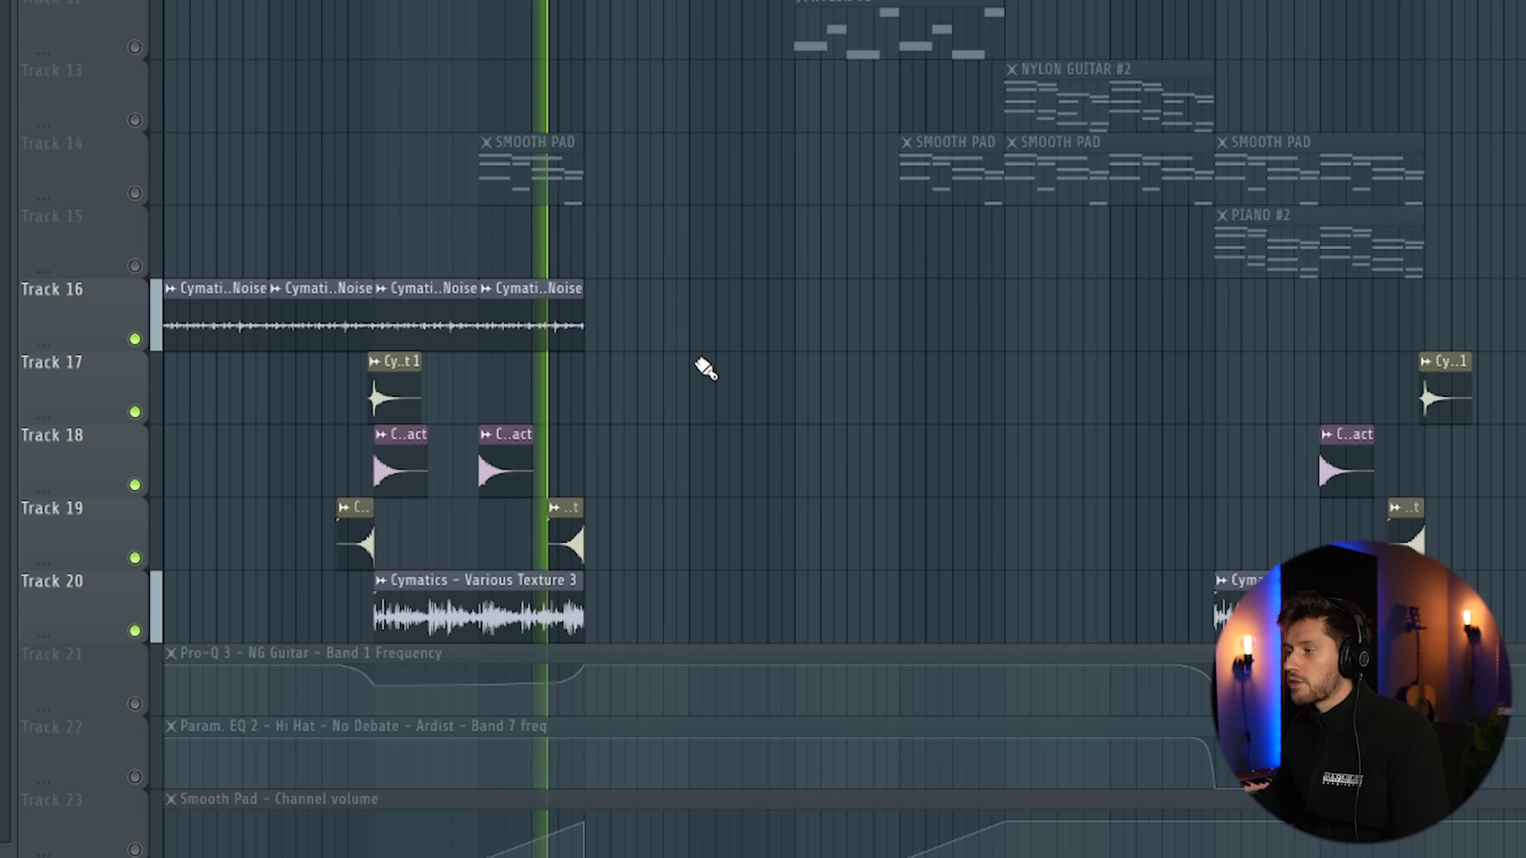
pyautogui.press('space')
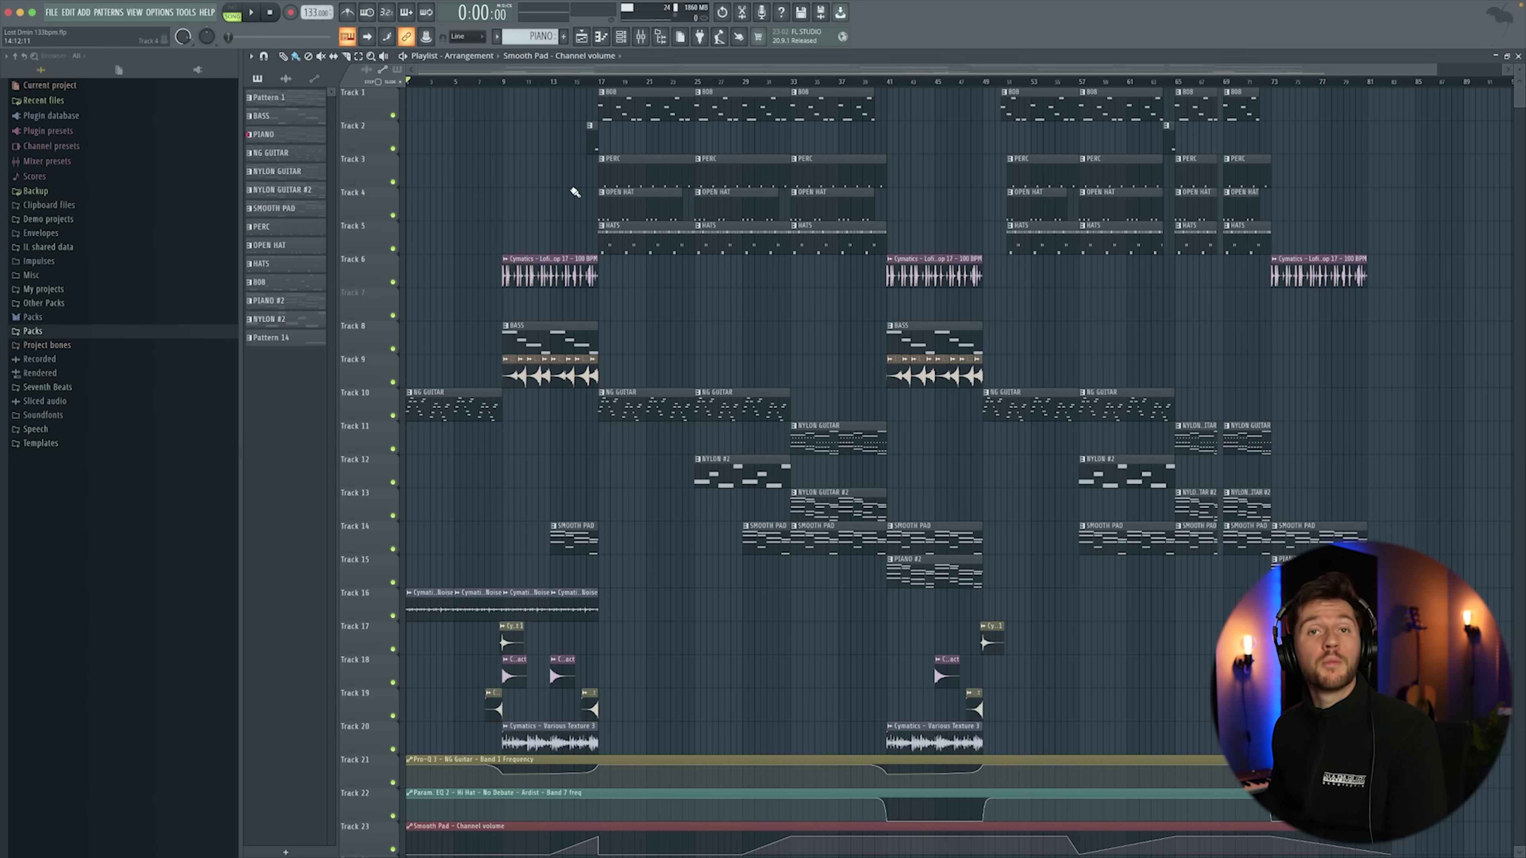
pyautogui.press('space')
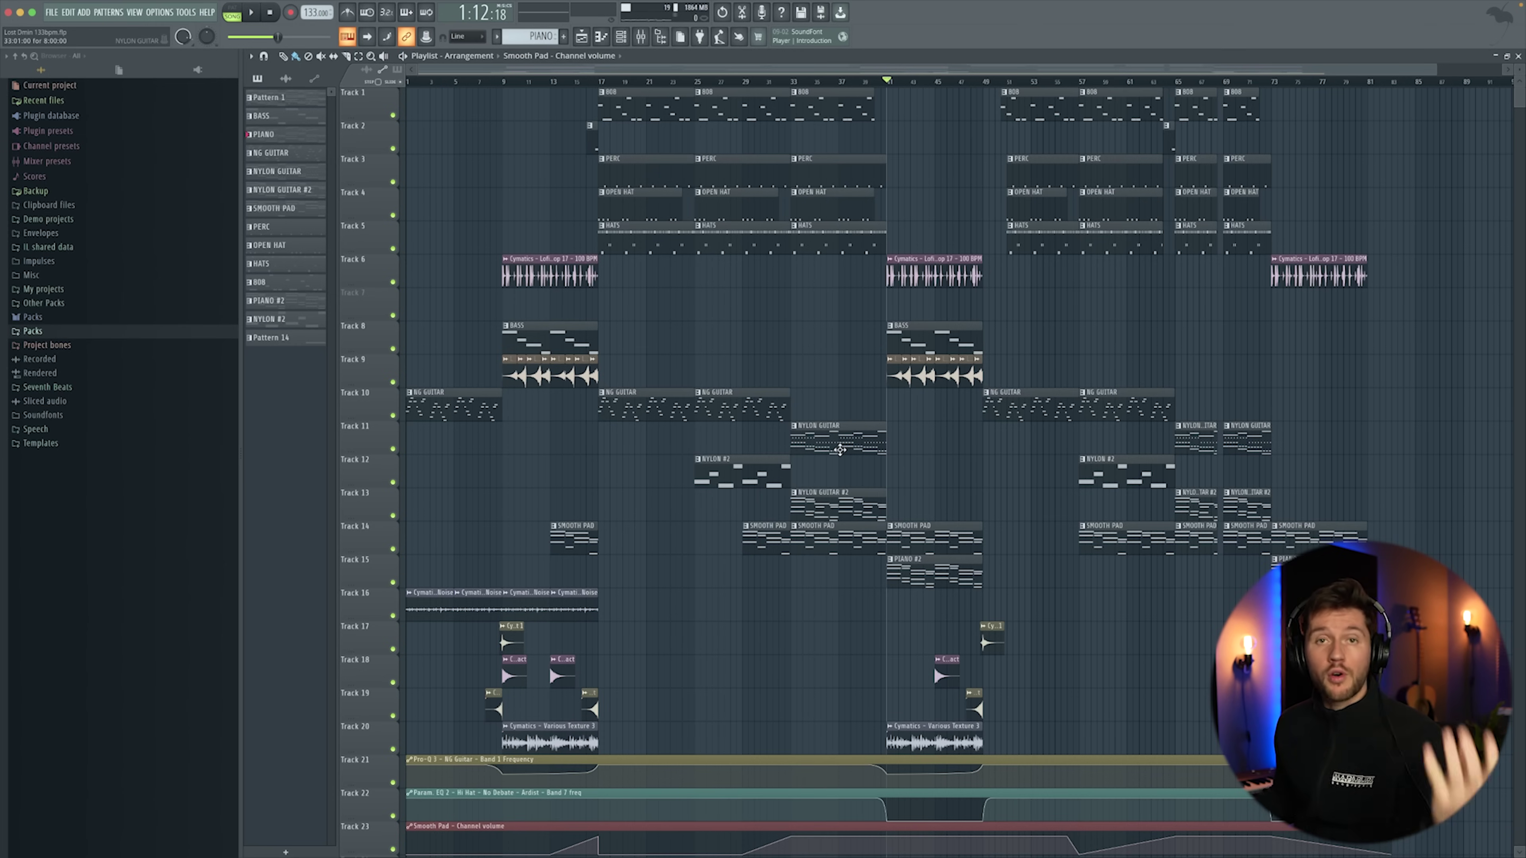
# Open the NG GUITAR clip's mixer effects and examine its RC-20 Retro Color and ValhallaVintageVerb settings.
pyautogui.doubleClick(456, 398)
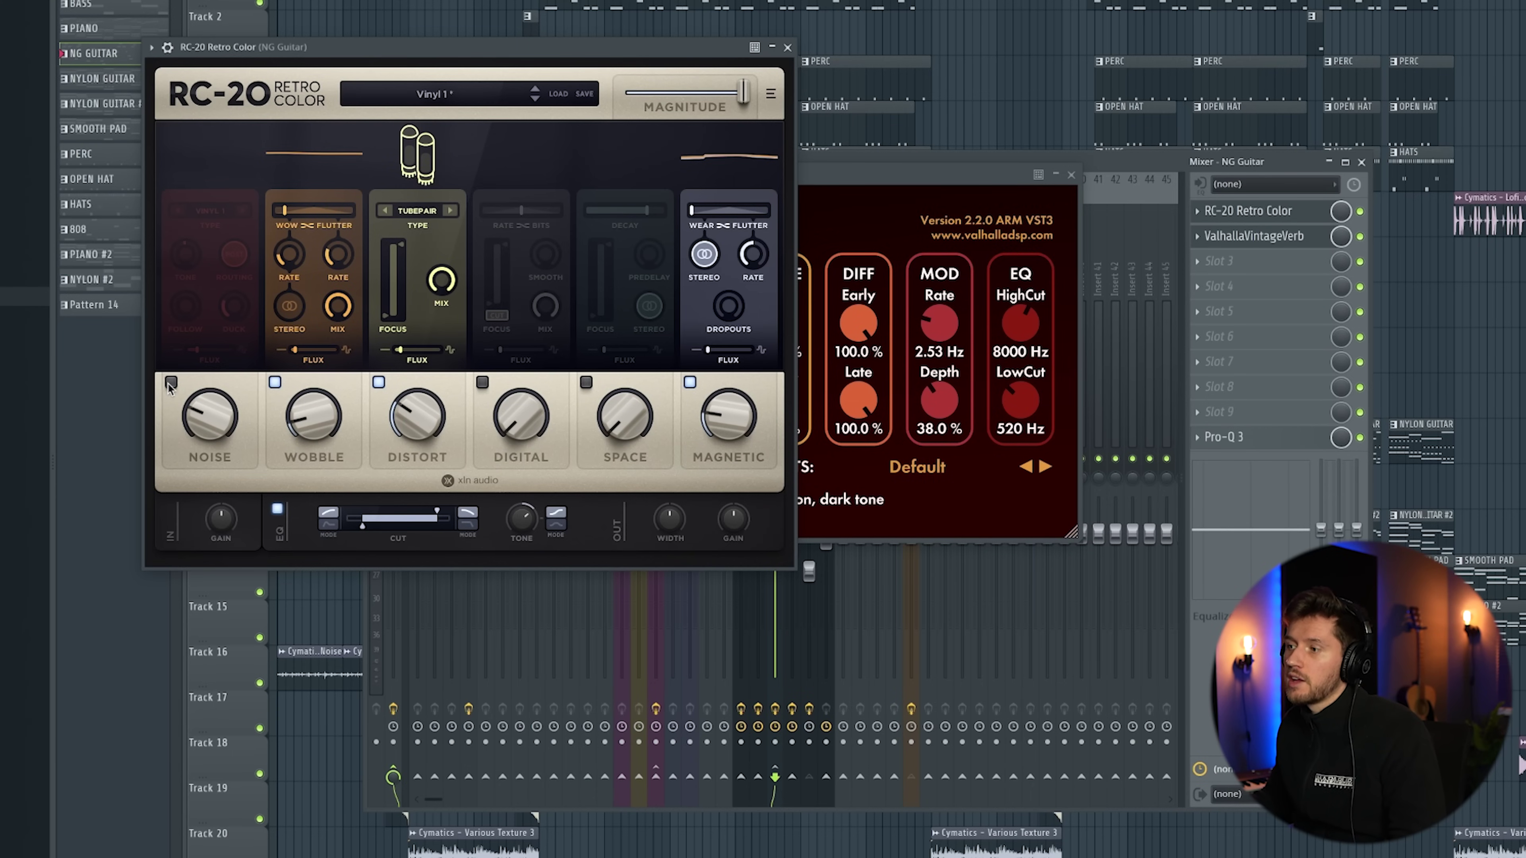
pyautogui.moveTo(849, 171); pyautogui.dragTo(809, 175)
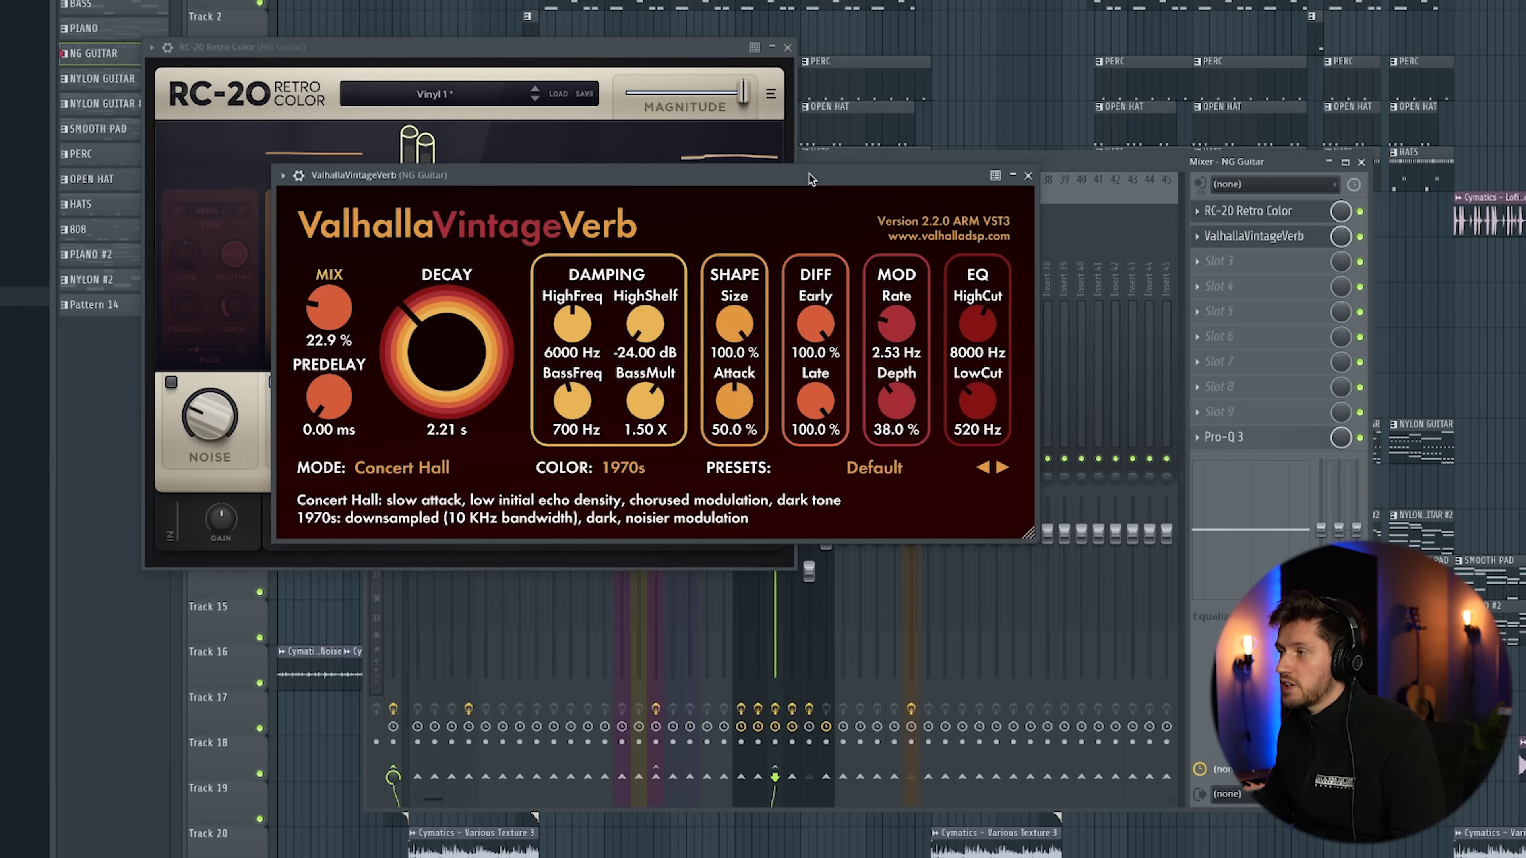